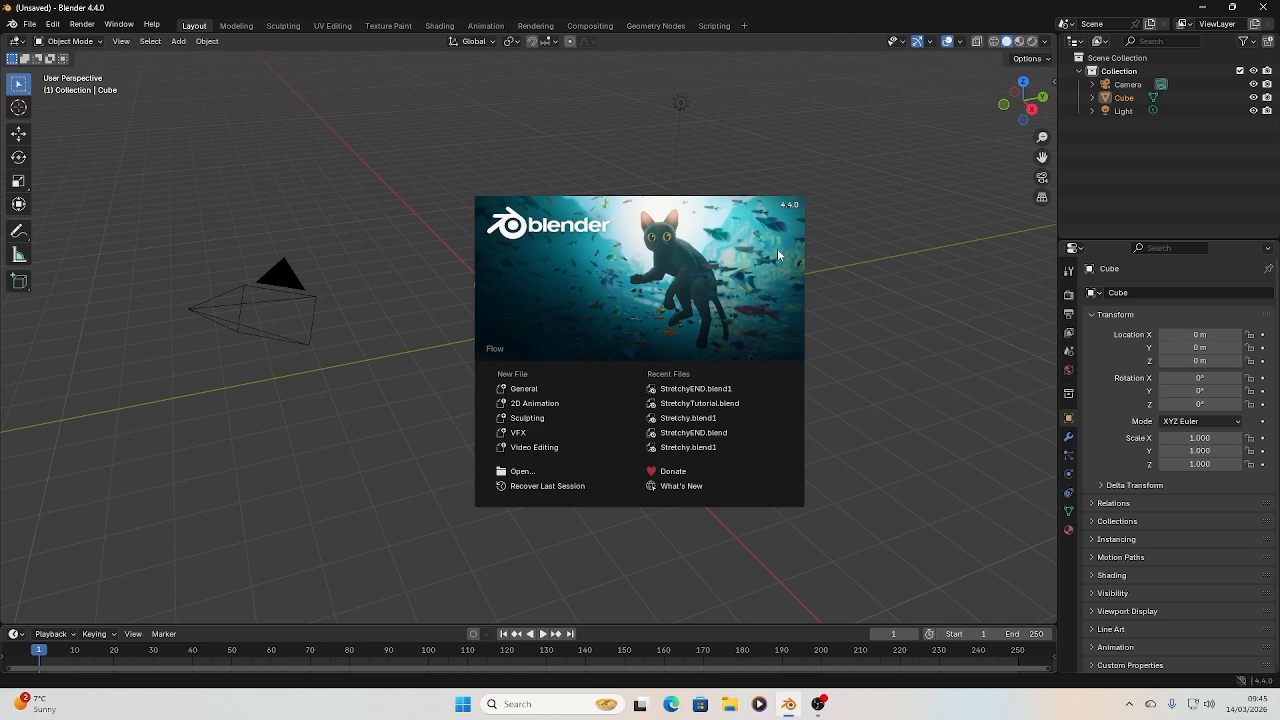
Start a new General scene and shrink the timeline to enlarge the 3D viewport
{"action": "left_click", "coordinate": [529, 391]}
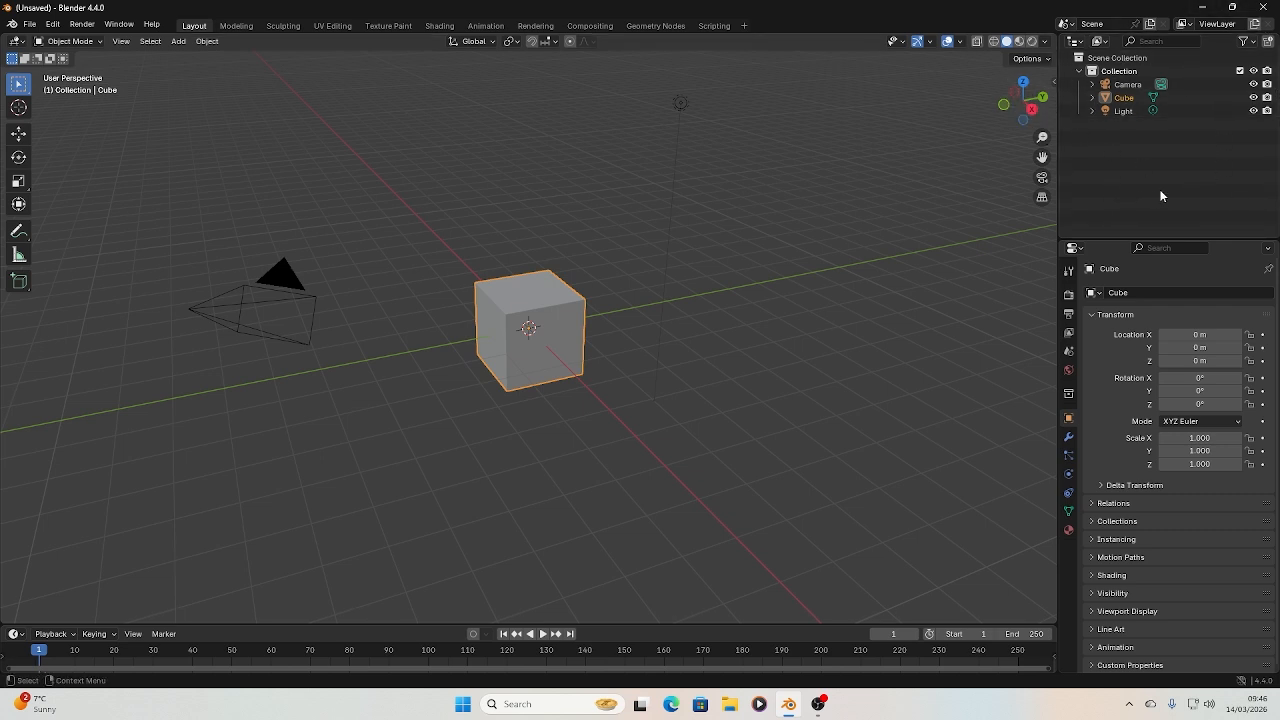
{"action": "left_click", "coordinate": [1254, 98]}
{"action": "left_click", "coordinate": [1254, 98]}
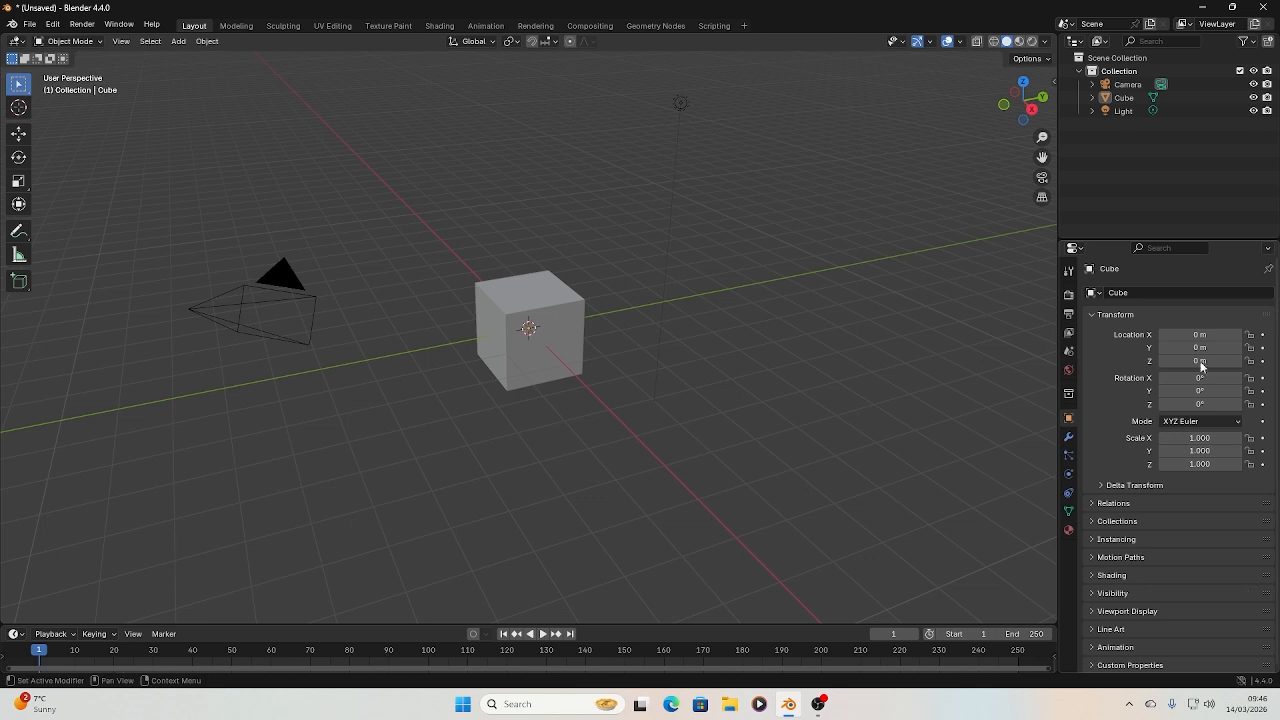
{"action": "left_click_drag", "start_coordinate": [520, 625], "coordinate": [540, 658]}
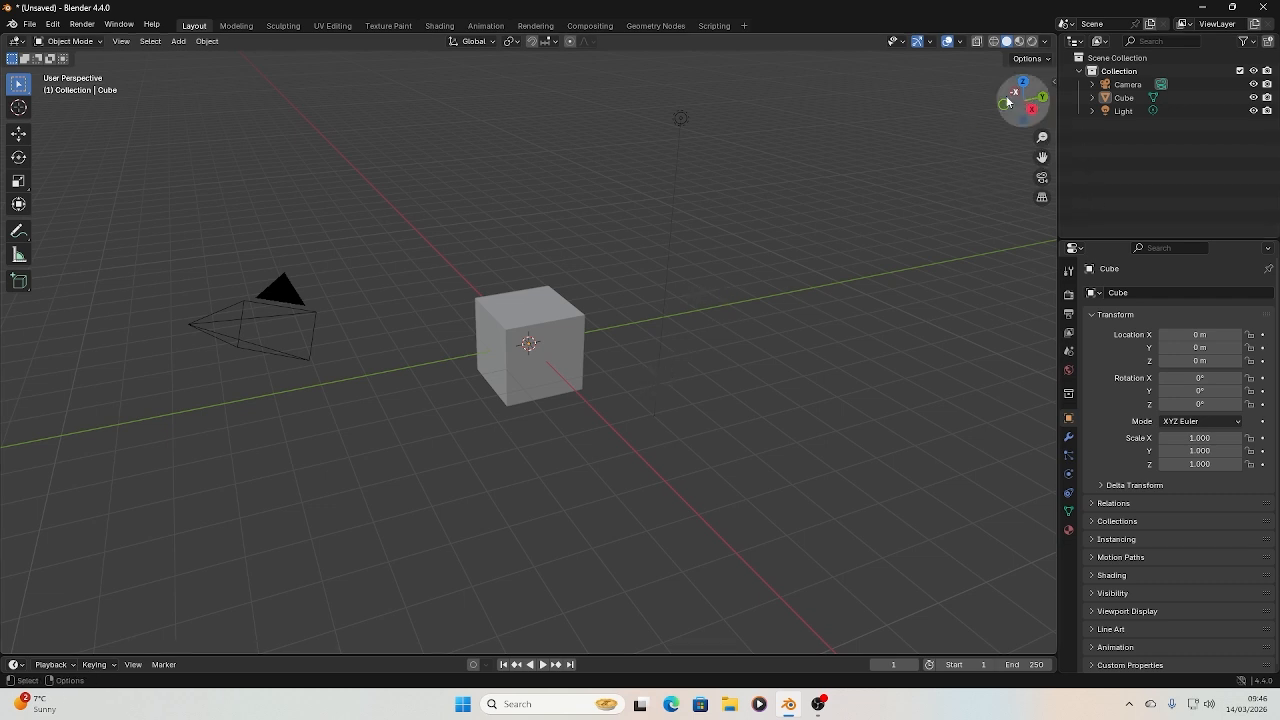
Examine the default cube from several angles, including the top and right orthographic views
{"action": "mouse_move", "coordinate": [1032, 97]}
{"action": "left_mouse_down"}
{"action": "mouse_move", "coordinate": [975, 114]}
{"action": "mouse_move", "coordinate": [880, 84]}
{"action": "mouse_move", "coordinate": [965, 45]}
{"action": "mouse_move", "coordinate": [950, 165]}
{"action": "mouse_move", "coordinate": [865, 50]}
{"action": "mouse_move", "coordinate": [880, 8]}
{"action": "mouse_move", "coordinate": [900, 90]}
{"action": "mouse_move", "coordinate": [860, 170]}
{"action": "mouse_move", "coordinate": [905, 80]}
{"action": "mouse_move", "coordinate": [1029, 80]}
{"action": "left_mouse_up"}
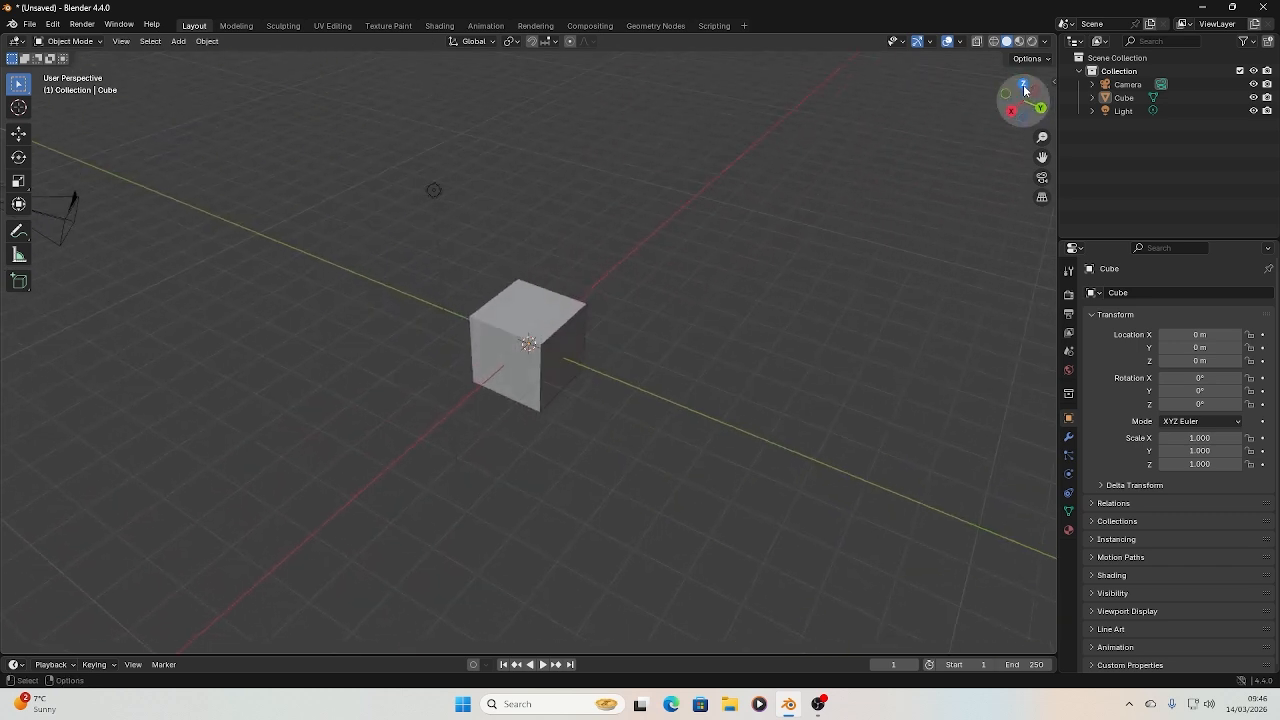
{"action": "left_click", "coordinate": [1024, 90]}
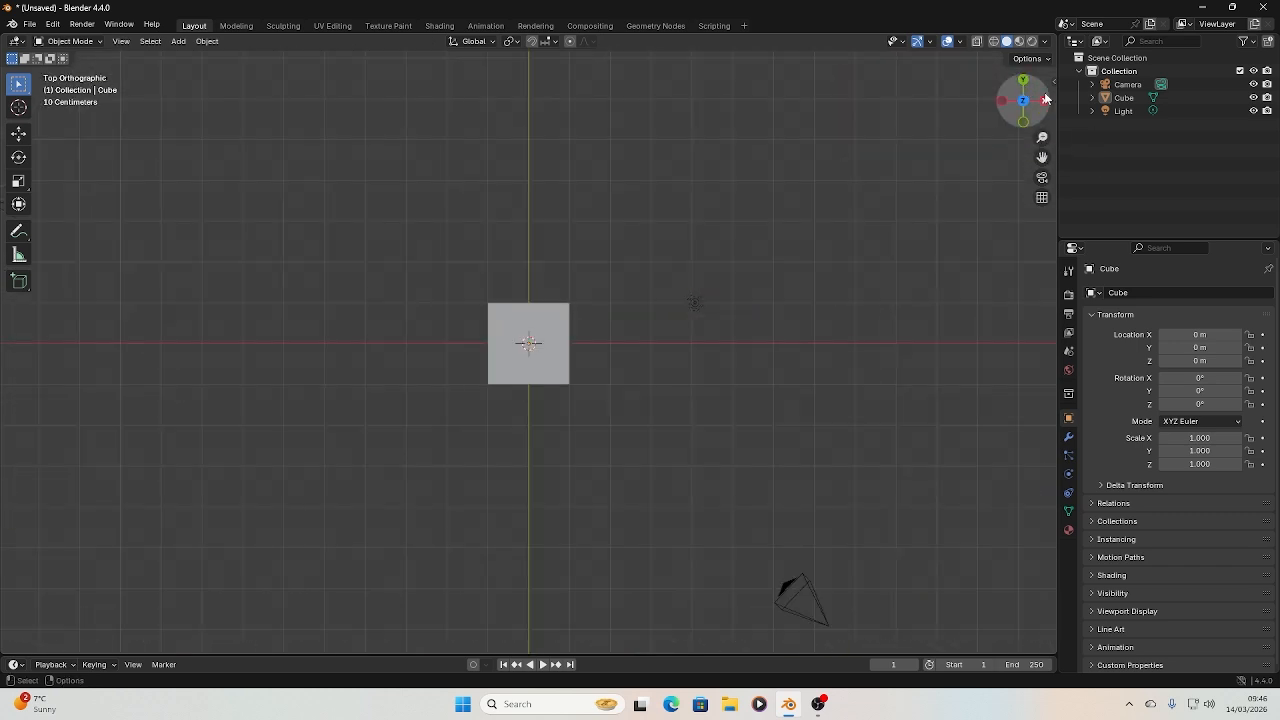
{"action": "left_click", "coordinate": [1046, 103]}
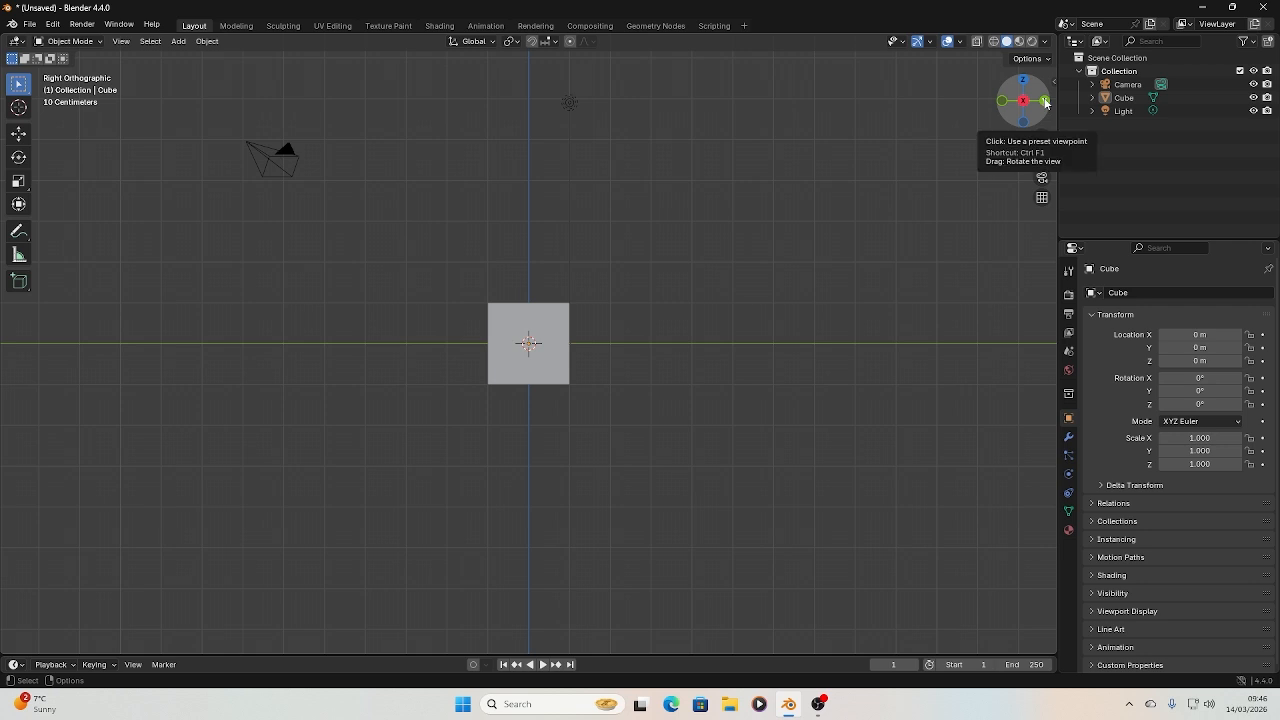
{"action": "left_click_drag", "start_coordinate": [1047, 105], "coordinate": [1006, 124]}
{"action": "left_click_drag", "start_coordinate": [524, 74], "coordinate": [352, 169]}
{"action": "left_click_drag", "start_coordinate": [1038, 113], "coordinate": [1025, 104]}
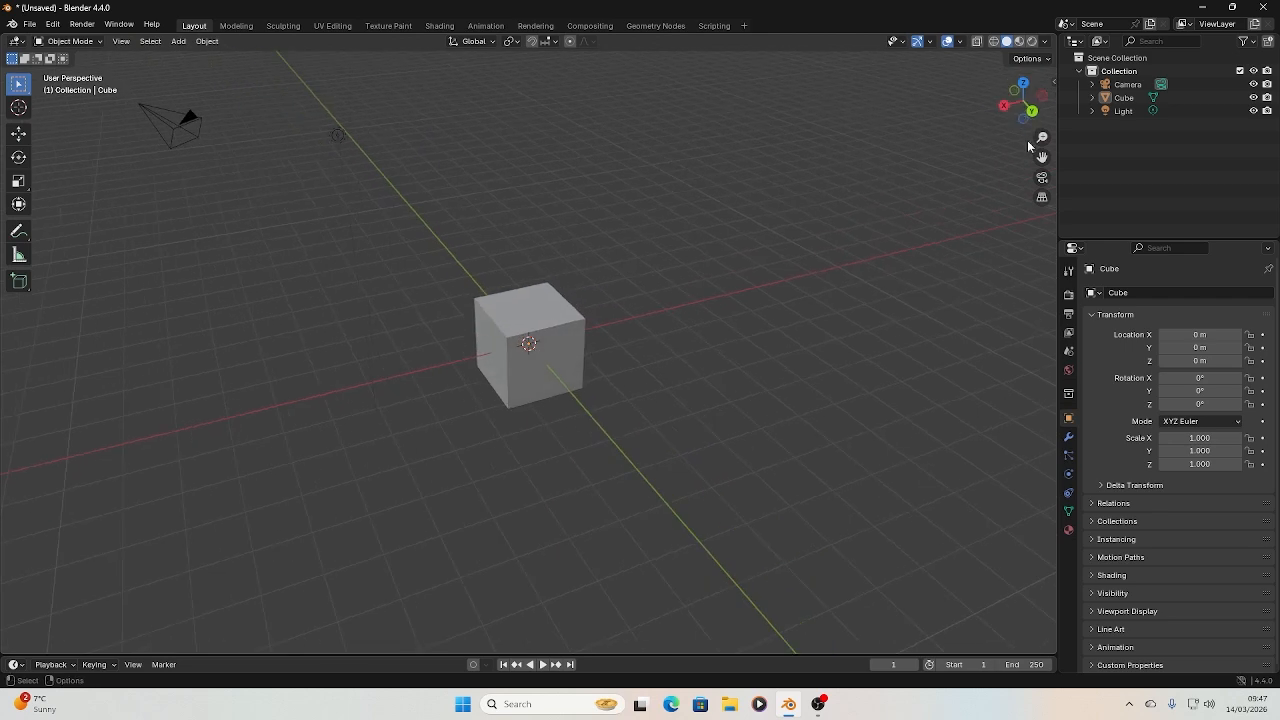
{"action": "left_click_drag", "start_coordinate": [1041, 156], "coordinate": [927, 217]}
{"action": "left_click_drag", "start_coordinate": [1042, 157], "coordinate": [880, 170]}
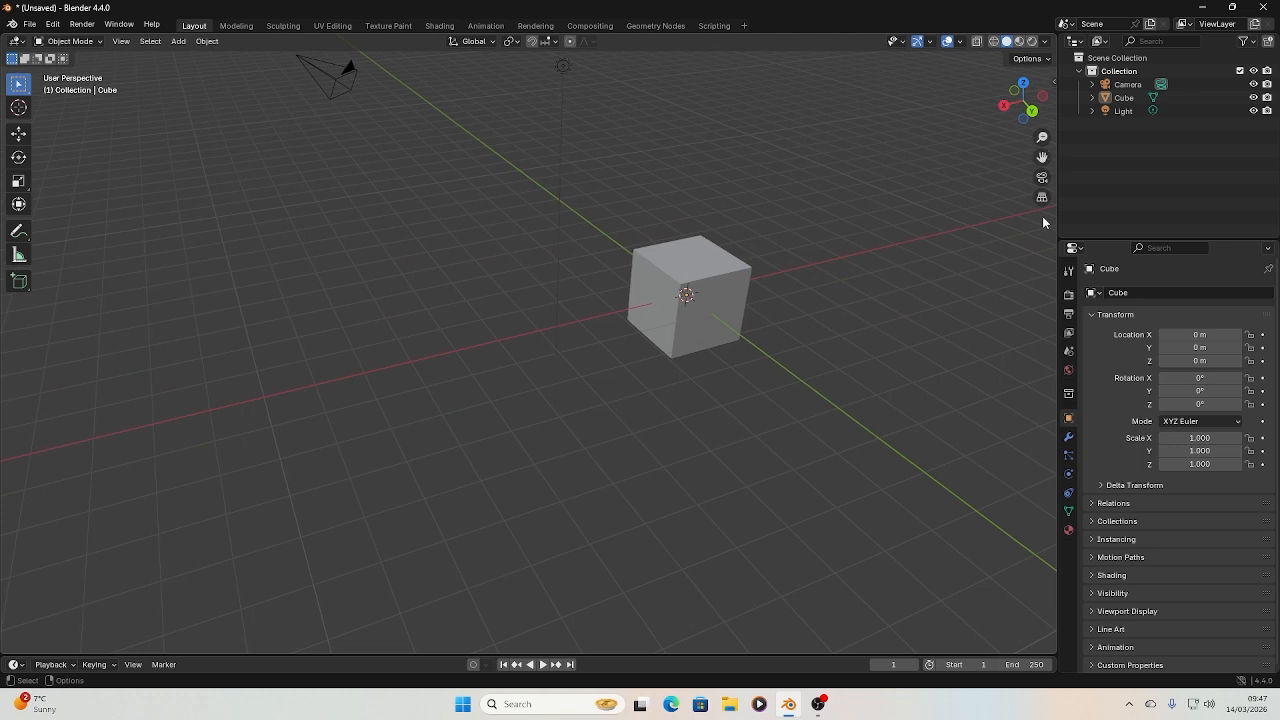
Compare the scene in perspective and orthographic projection, finishing in perspective
{"action": "left_click", "coordinate": [1042, 198]}
{"action": "left_click", "coordinate": [1042, 198]}
{"action": "left_click", "coordinate": [1042, 198]}
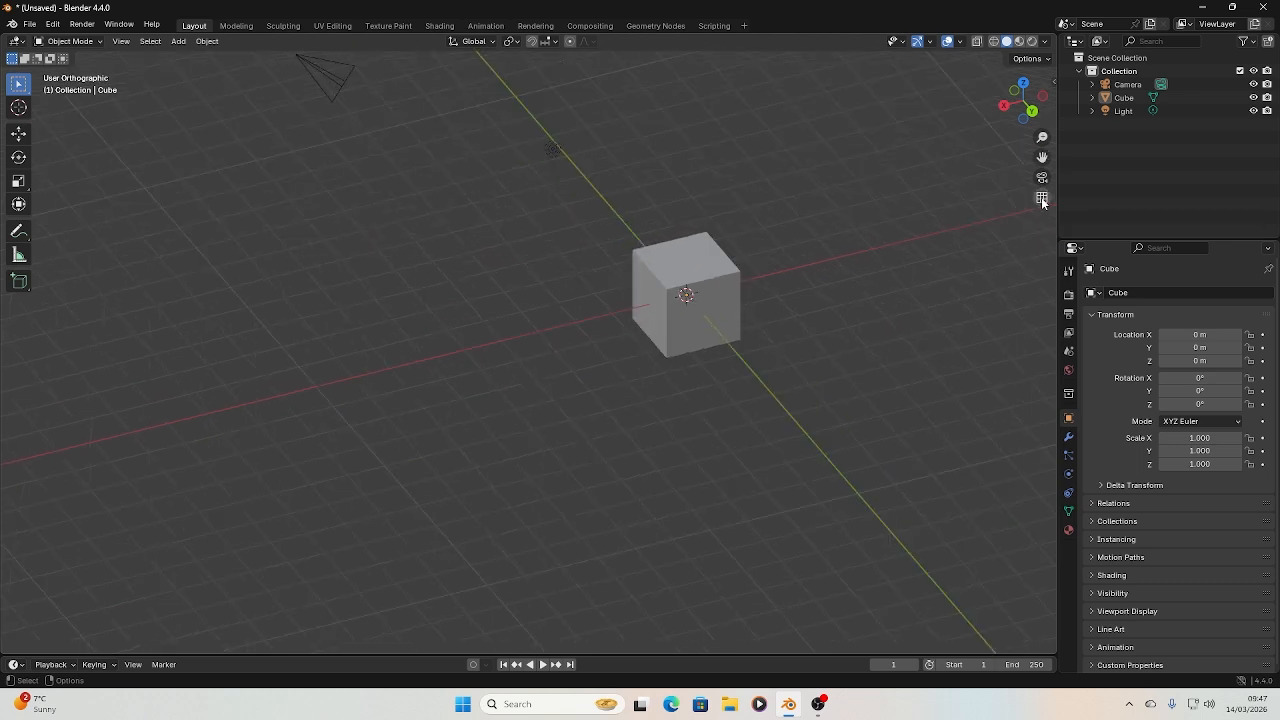
{"action": "left_click", "coordinate": [1042, 198]}
{"action": "left_click", "coordinate": [1042, 198]}
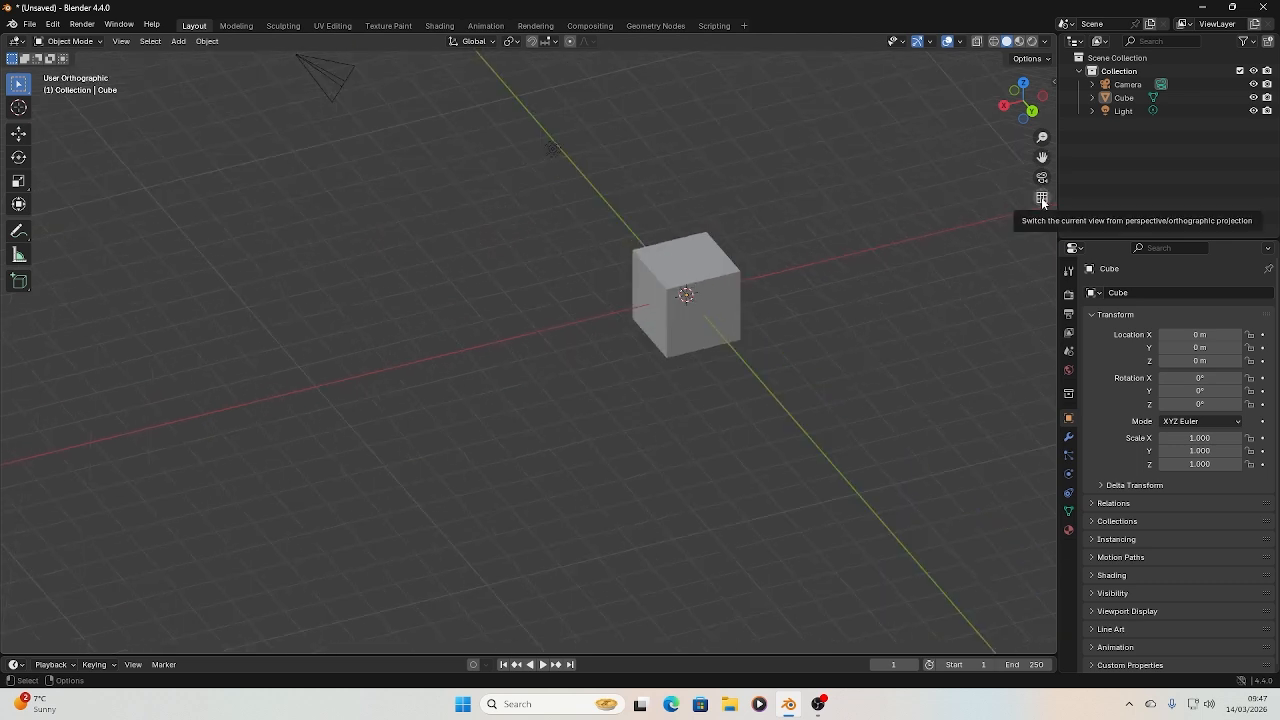
{"action": "left_click", "coordinate": [1042, 198]}
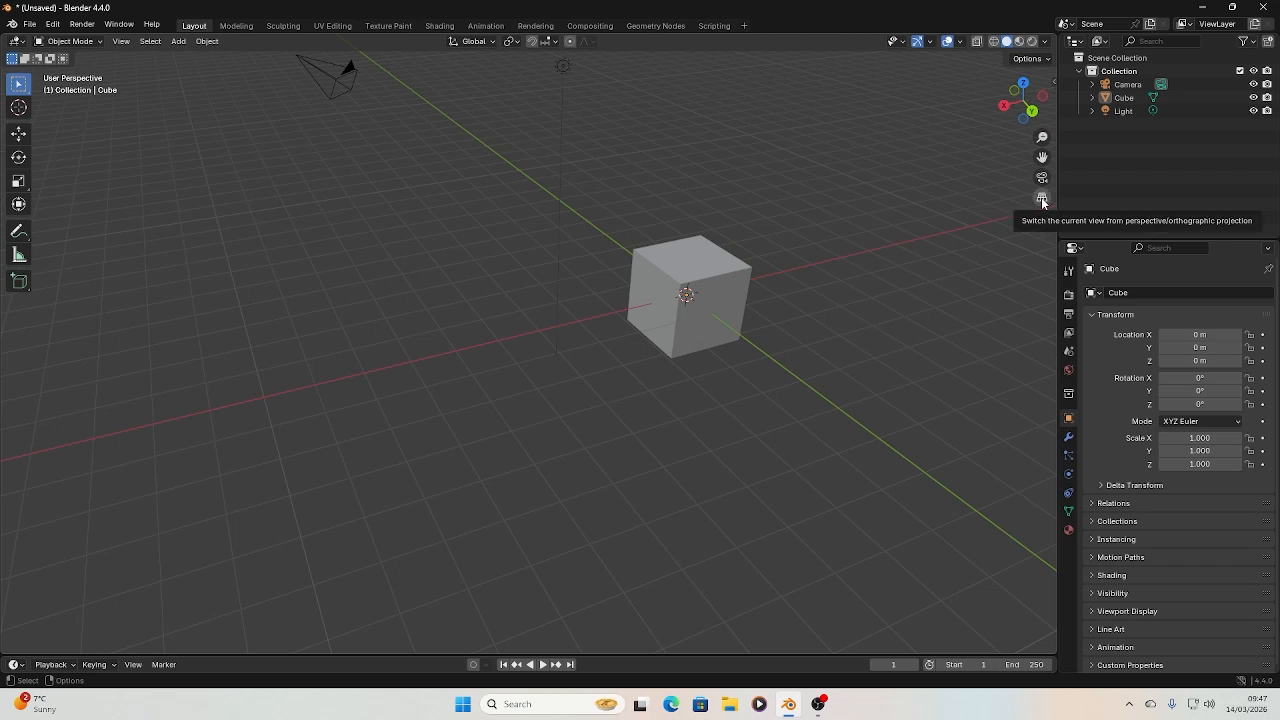
{"action": "left_click", "coordinate": [1042, 198]}
{"action": "left_click", "coordinate": [1042, 198]}
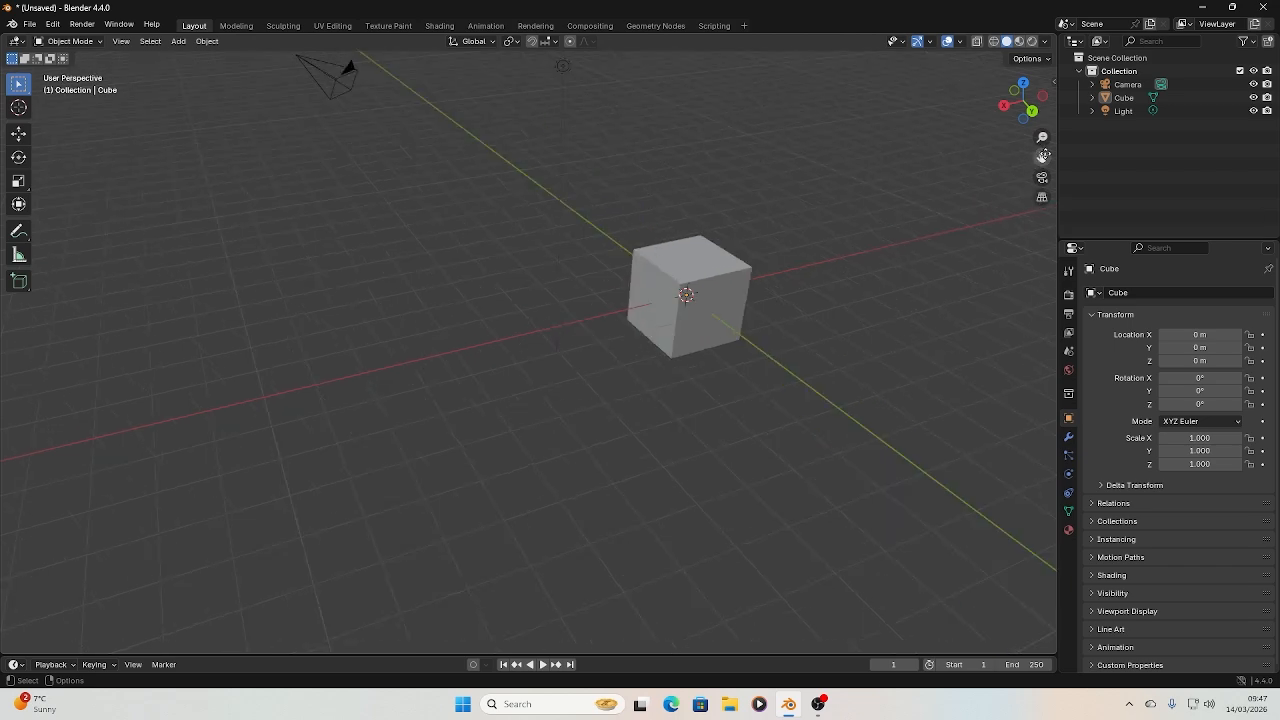
Look at the cube through the scene camera and return to the user perspective view
{"action": "left_click_drag", "start_coordinate": [1043, 155], "coordinate": [923, 158]}
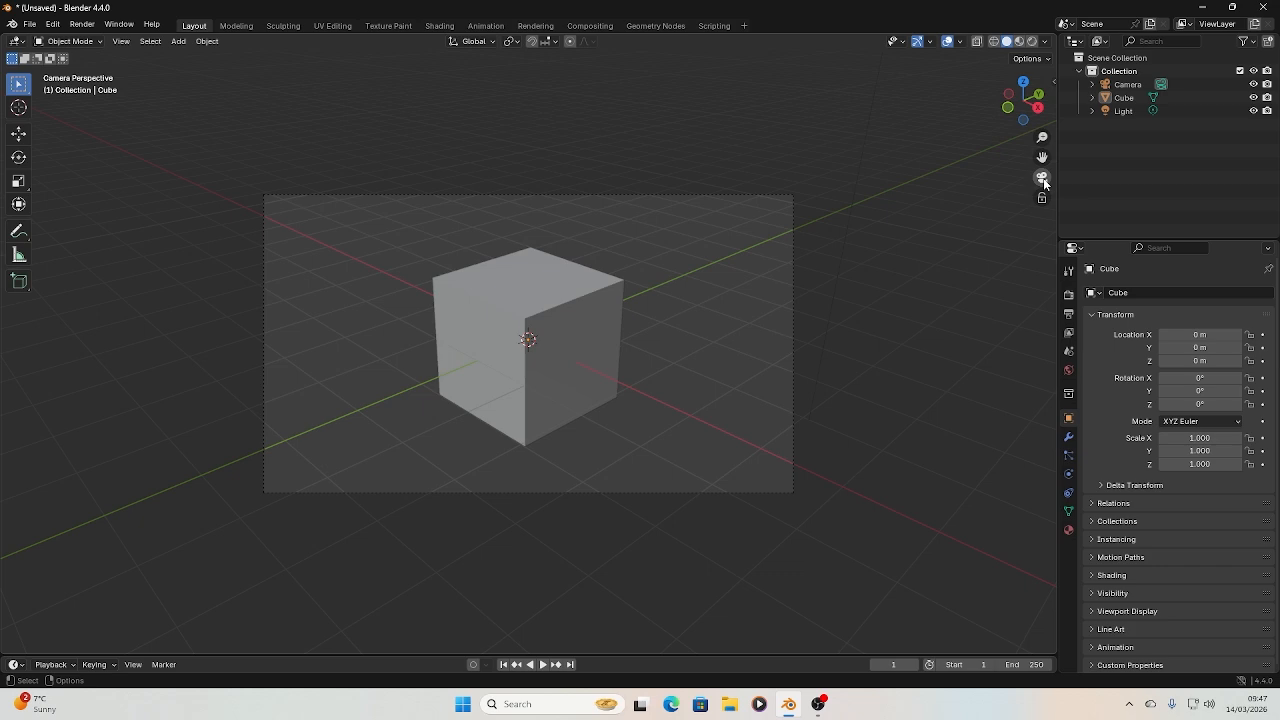
{"action": "left_click", "coordinate": [1042, 178]}
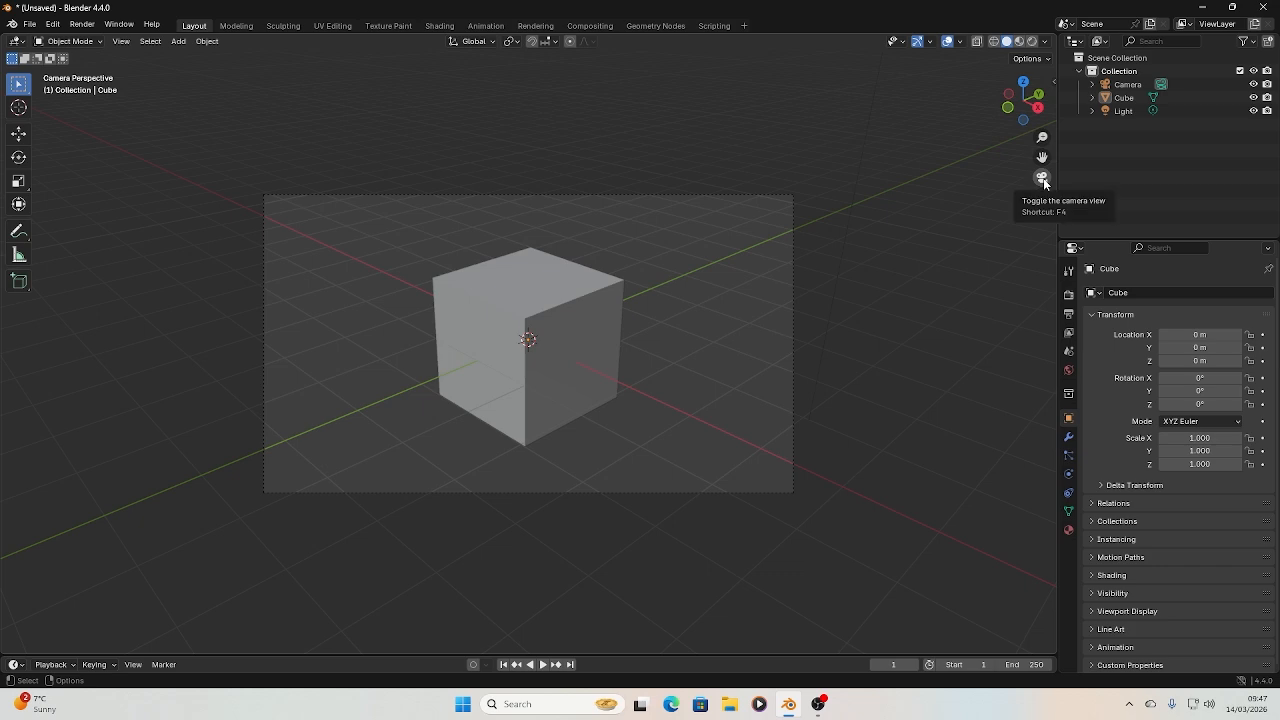
{"action": "left_click", "coordinate": [1042, 178]}
{"action": "left_click", "coordinate": [1042, 178]}
{"action": "left_click", "coordinate": [1042, 178]}
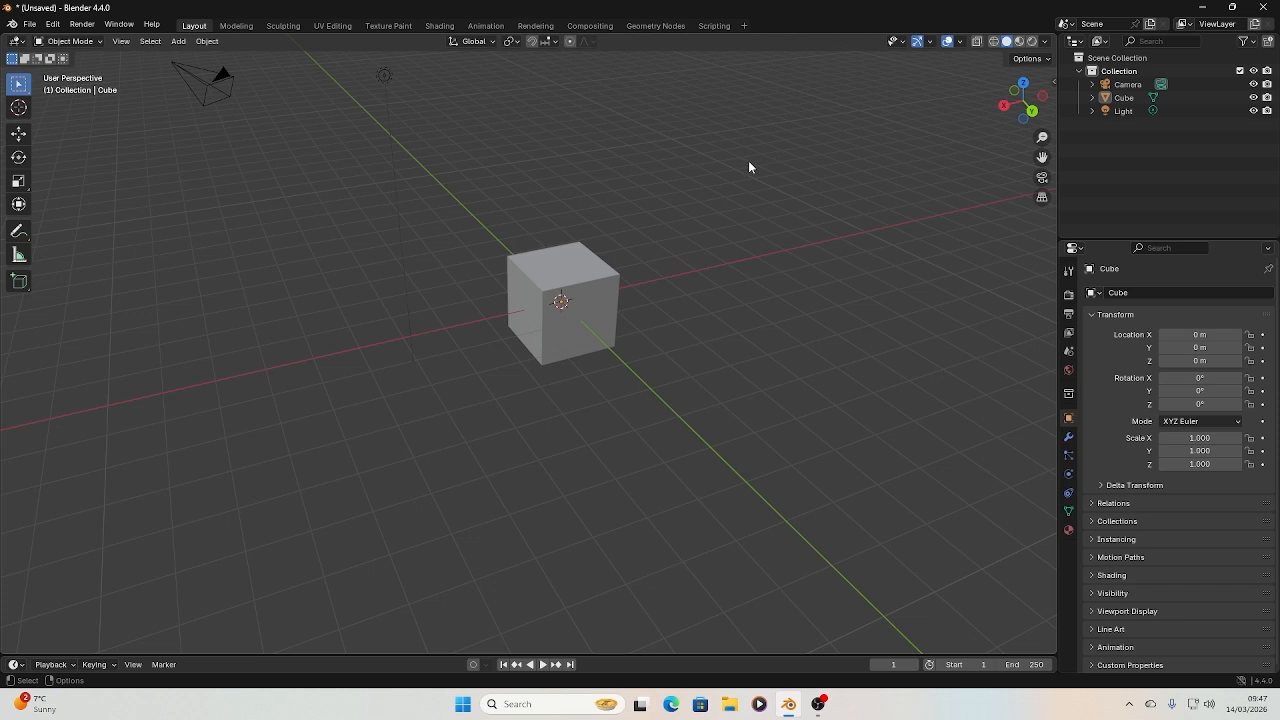
Preview the cube in Wireframe, Solid and Rendered viewport shading, and return to Solid shading
{"action": "mouse_move", "coordinate": [1020, 97]}
{"action": "left_mouse_down"}
{"action": "mouse_move", "coordinate": [970, 92]}
{"action": "mouse_move", "coordinate": [1020, 107]}
{"action": "left_mouse_up"}
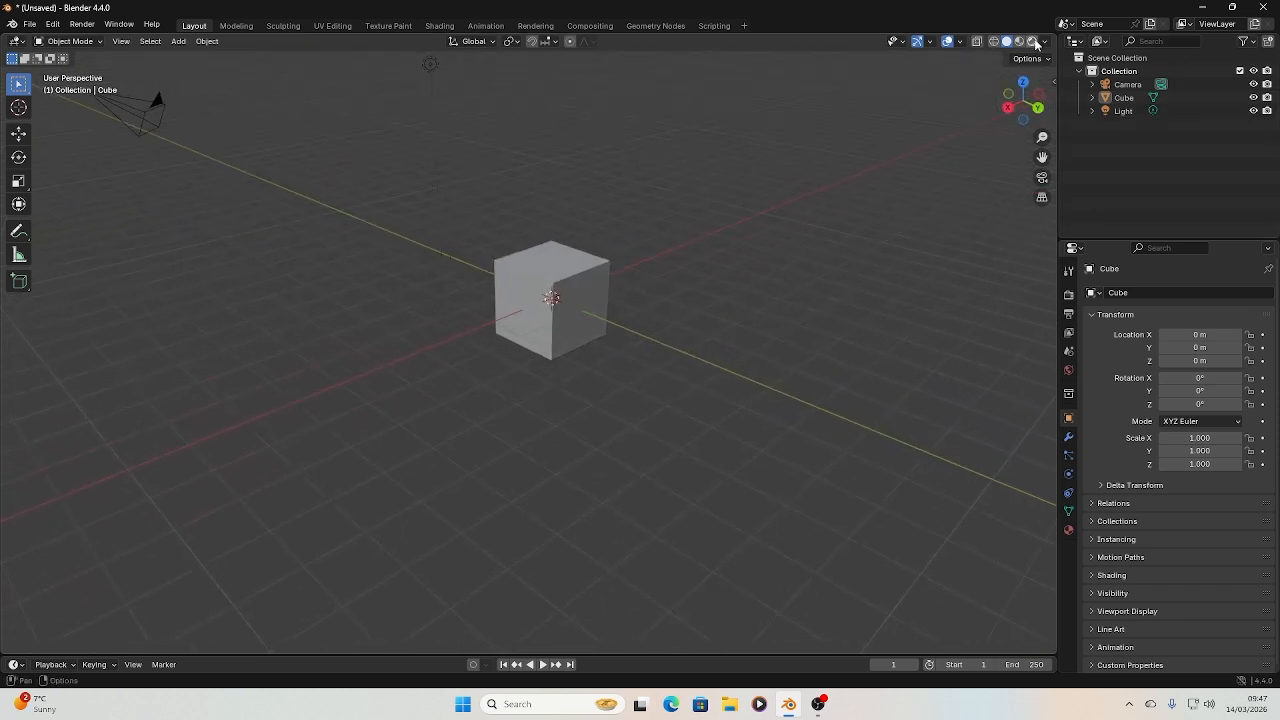
{"action": "left_click", "coordinate": [995, 41]}
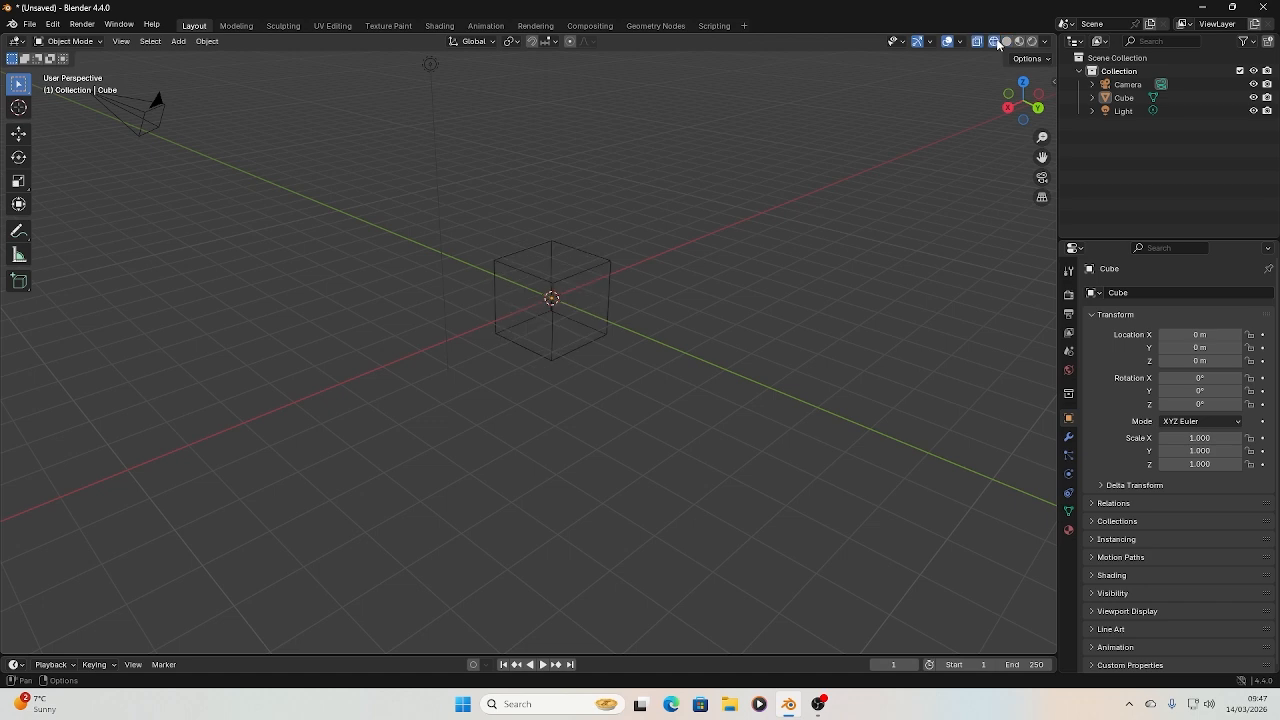
{"action": "scroll", "coordinate": [640, 230], "scroll_direction": "up", "scroll_amount": 3}
{"action": "mouse_move", "coordinate": [1024, 107]}
{"action": "left_mouse_down"}
{"action": "mouse_move", "coordinate": [1000, 112]}
{"action": "mouse_move", "coordinate": [1040, 120]}
{"action": "mouse_move", "coordinate": [1002, 110]}
{"action": "mouse_move", "coordinate": [1022, 106]}
{"action": "left_mouse_up"}
{"action": "left_click", "coordinate": [1006, 41]}
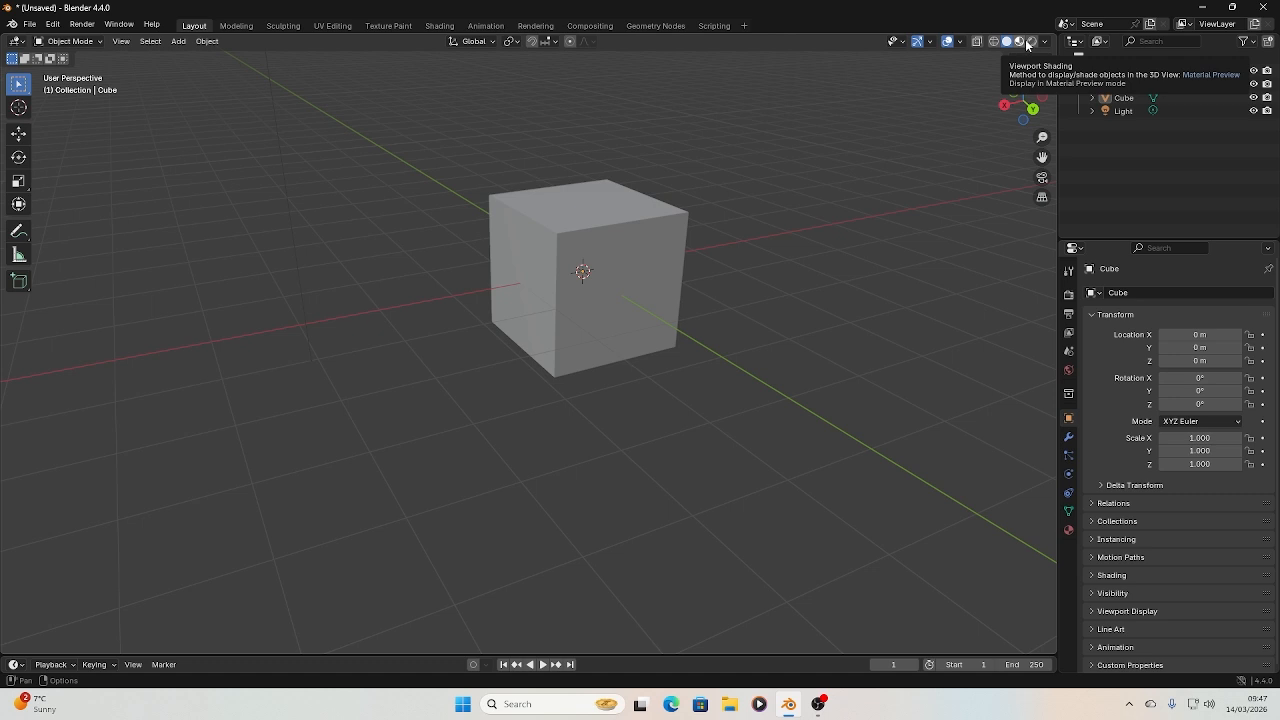
{"action": "left_click", "coordinate": [1026, 43]}
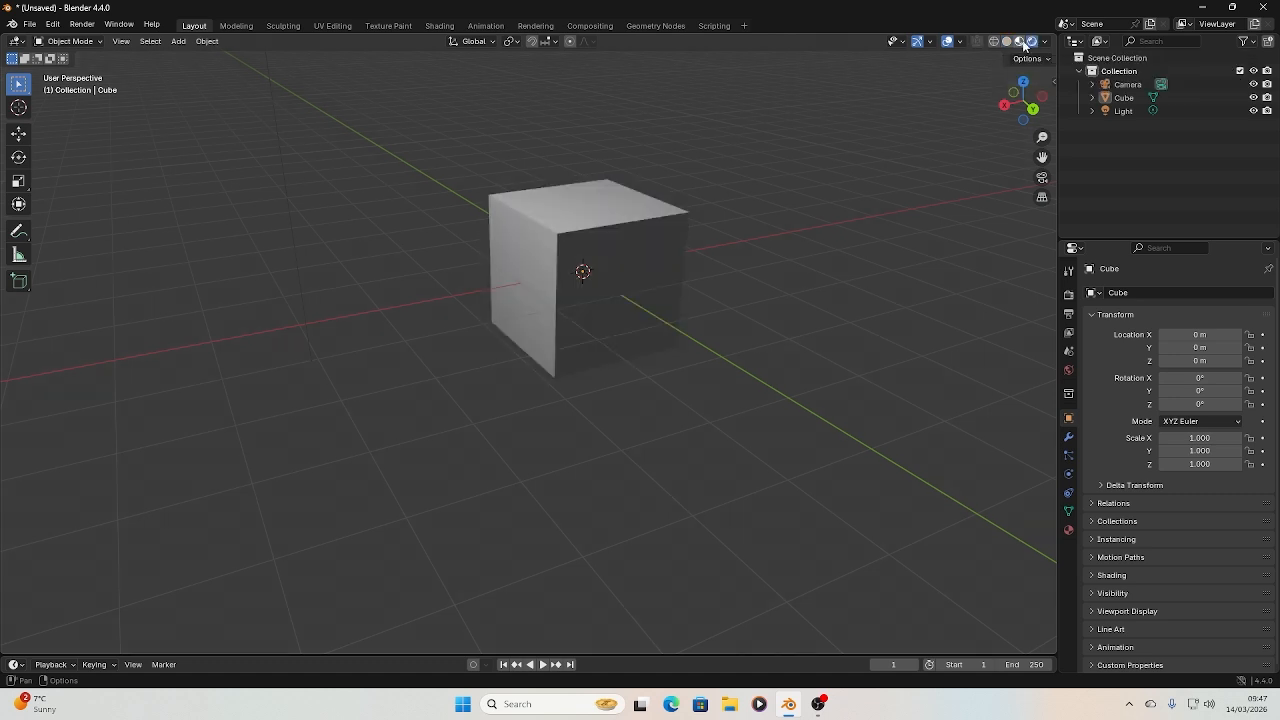
{"action": "left_click_drag", "start_coordinate": [1020, 103], "coordinate": [997, 88]}
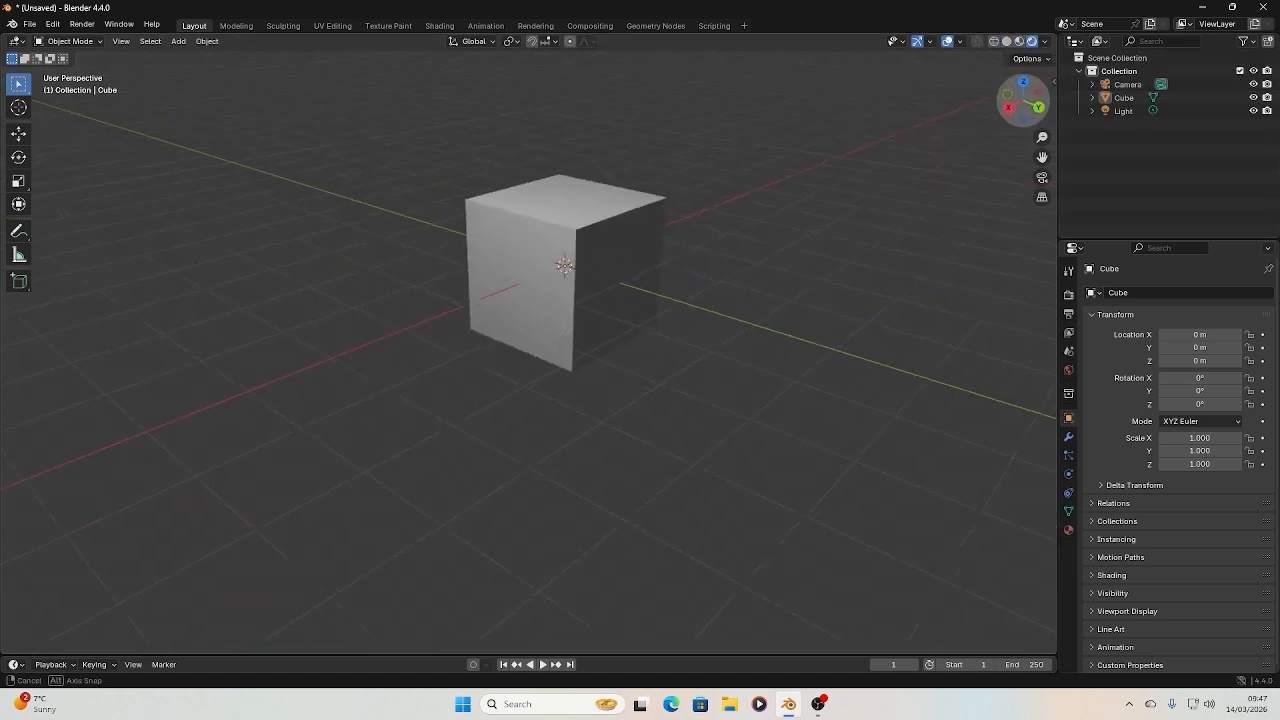
{"action": "left_click", "coordinate": [1007, 42]}
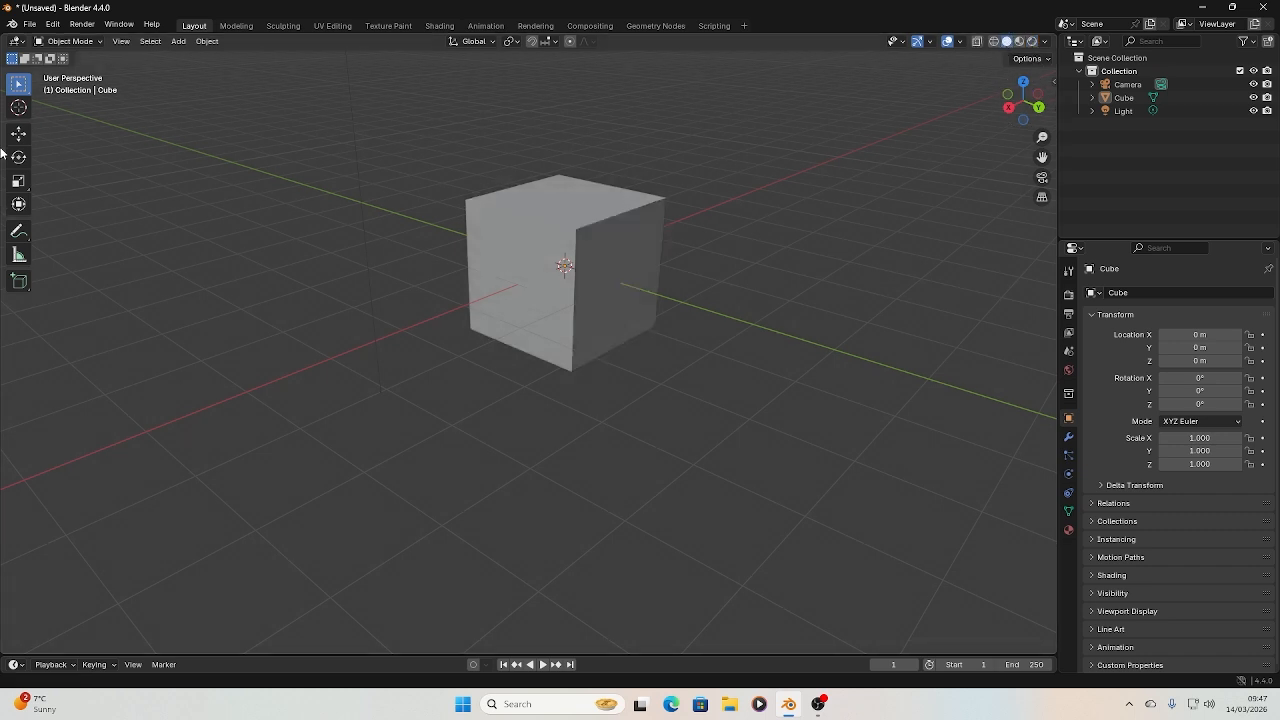
Delete the default cube from the scene
{"action": "left_click", "coordinate": [538, 200]}
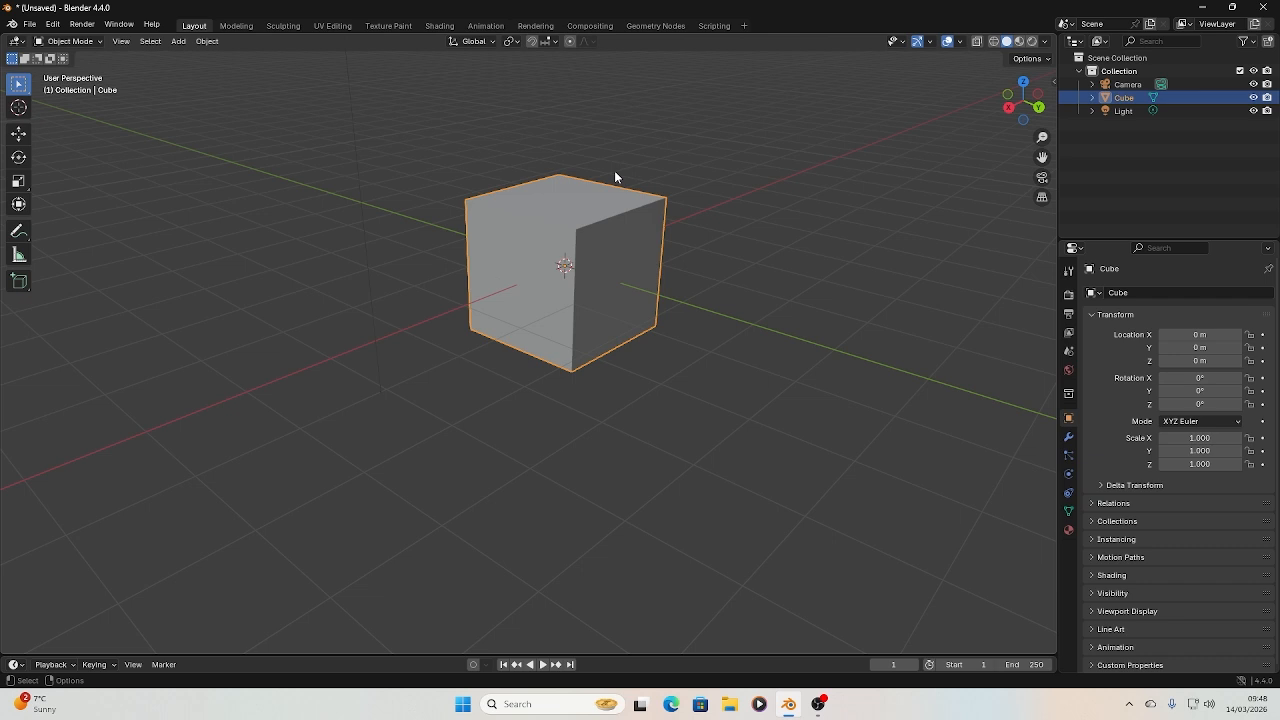
{"action": "key", "text": "Delete"}
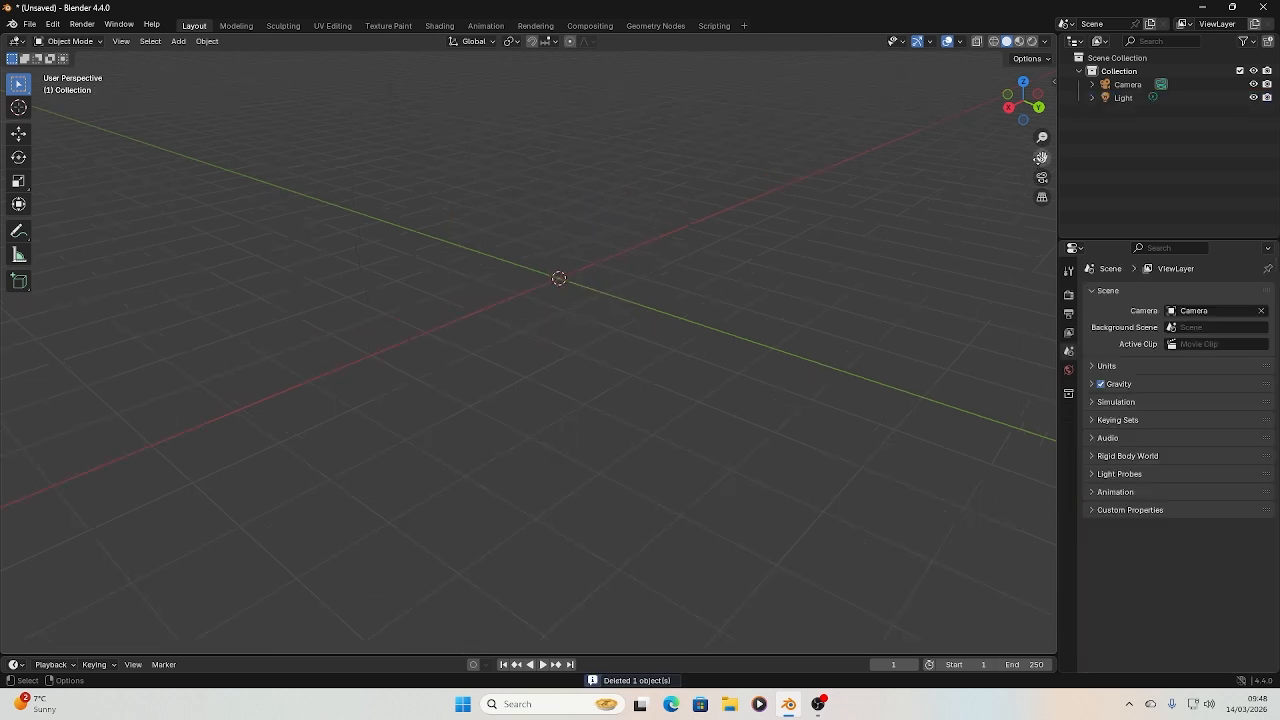
{"action": "left_click_drag", "start_coordinate": [1042, 157], "coordinate": [1015, 229]}
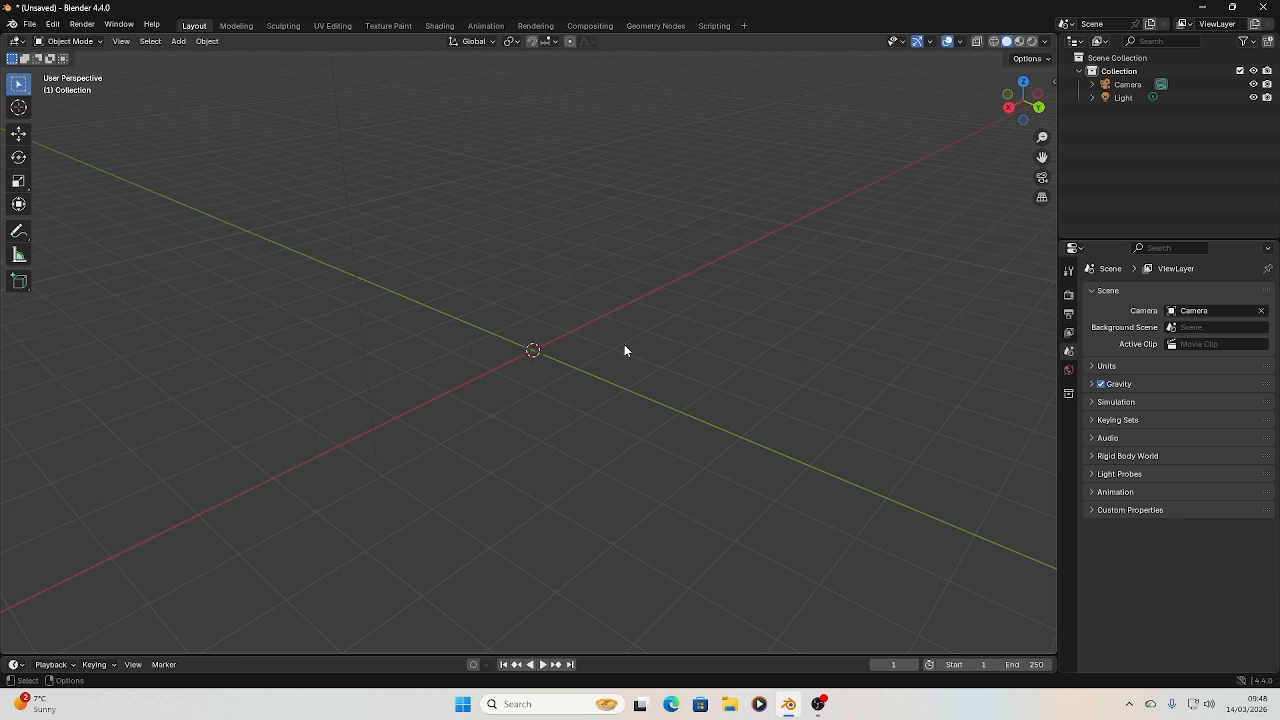
Add a plane mesh and a cube mesh at the world origin
{"action": "left_click", "coordinate": [181, 44]}
{"action": "mouse_move", "coordinate": [196, 58]}
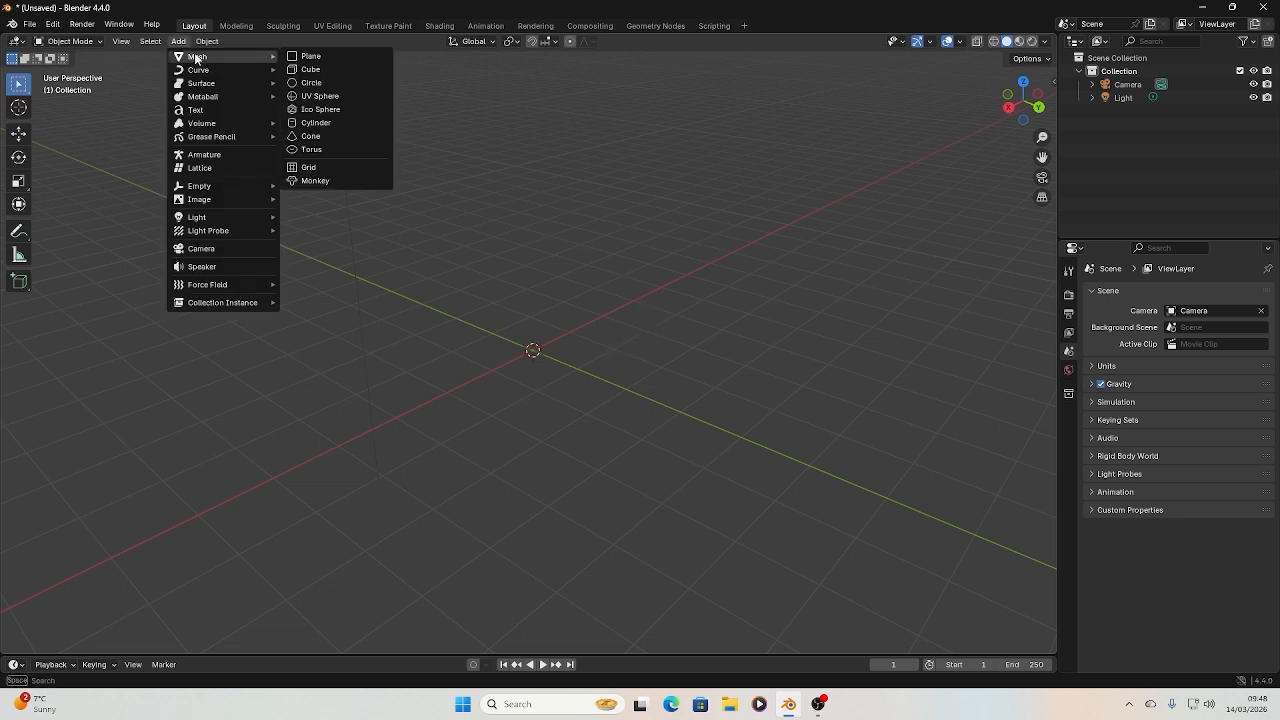
{"action": "left_click", "coordinate": [318, 57]}
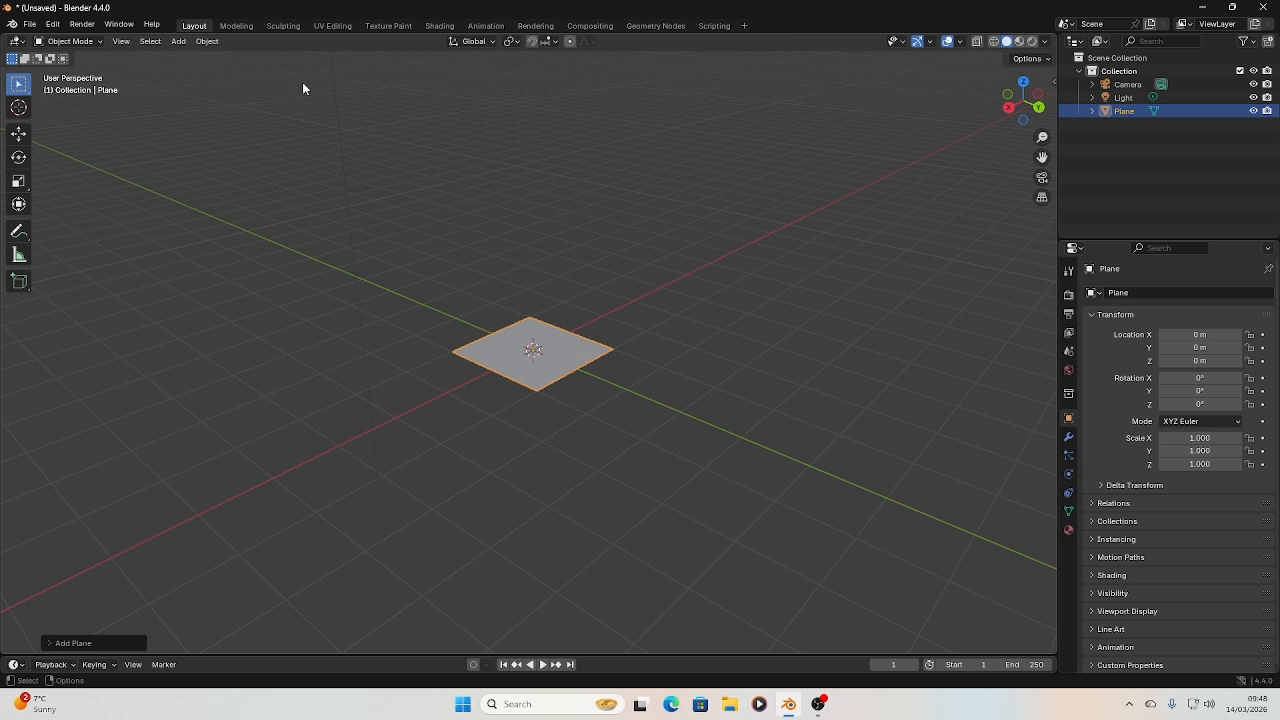
{"action": "left_click", "coordinate": [182, 42]}
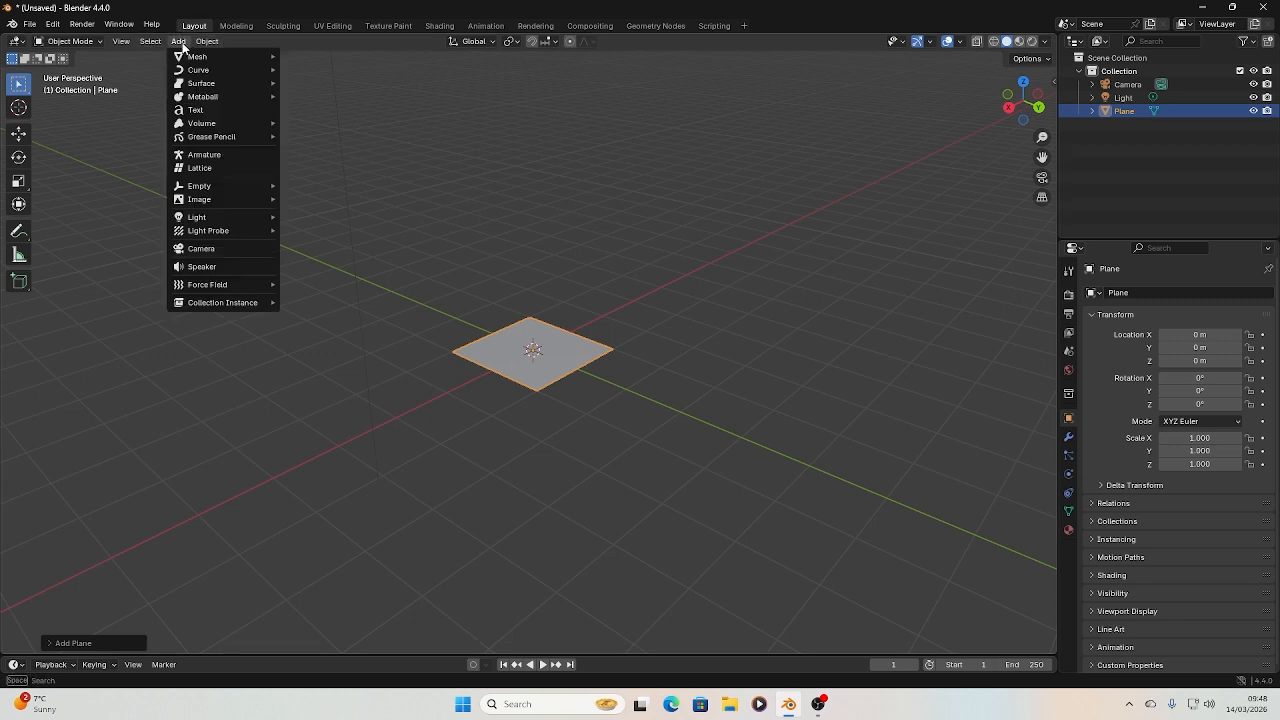
{"action": "mouse_move", "coordinate": [194, 56]}
{"action": "left_click", "coordinate": [368, 69]}
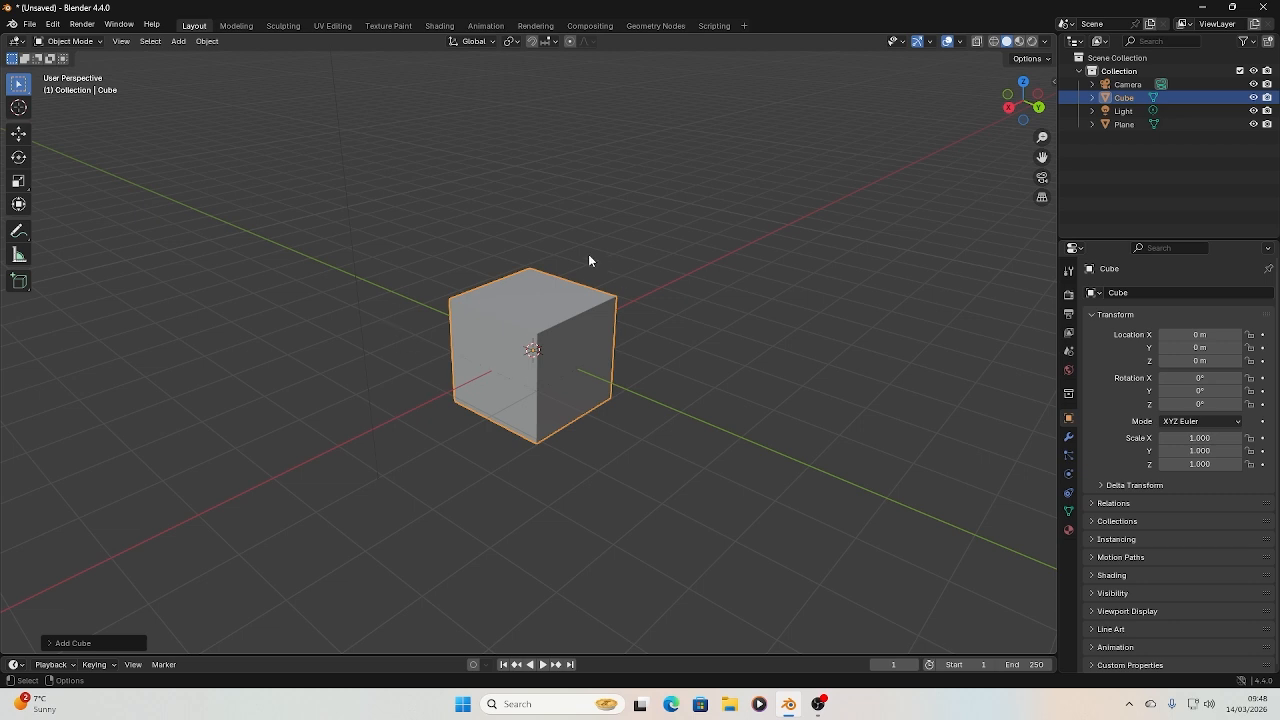
Add a circle mesh and move it along the Y axis to about -4.8 m
{"action": "left_click", "coordinate": [178, 41]}
{"action": "mouse_move", "coordinate": [190, 57]}
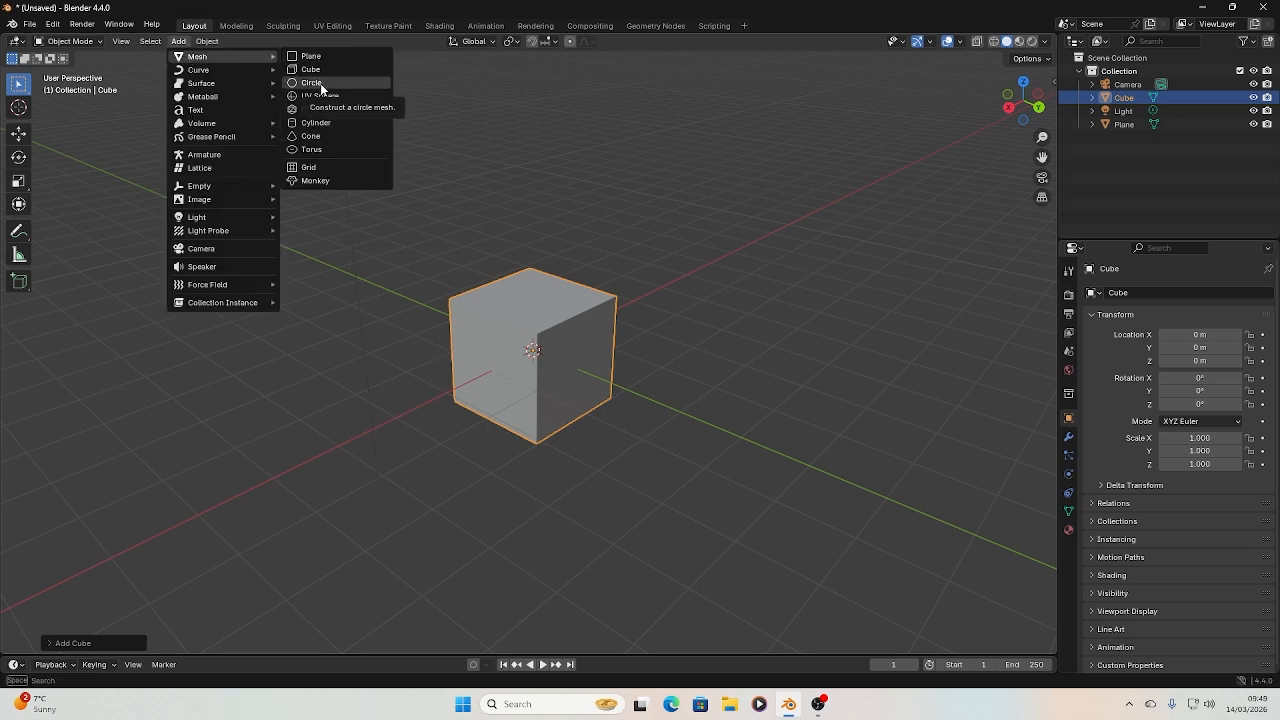
{"action": "left_click", "coordinate": [320, 84]}
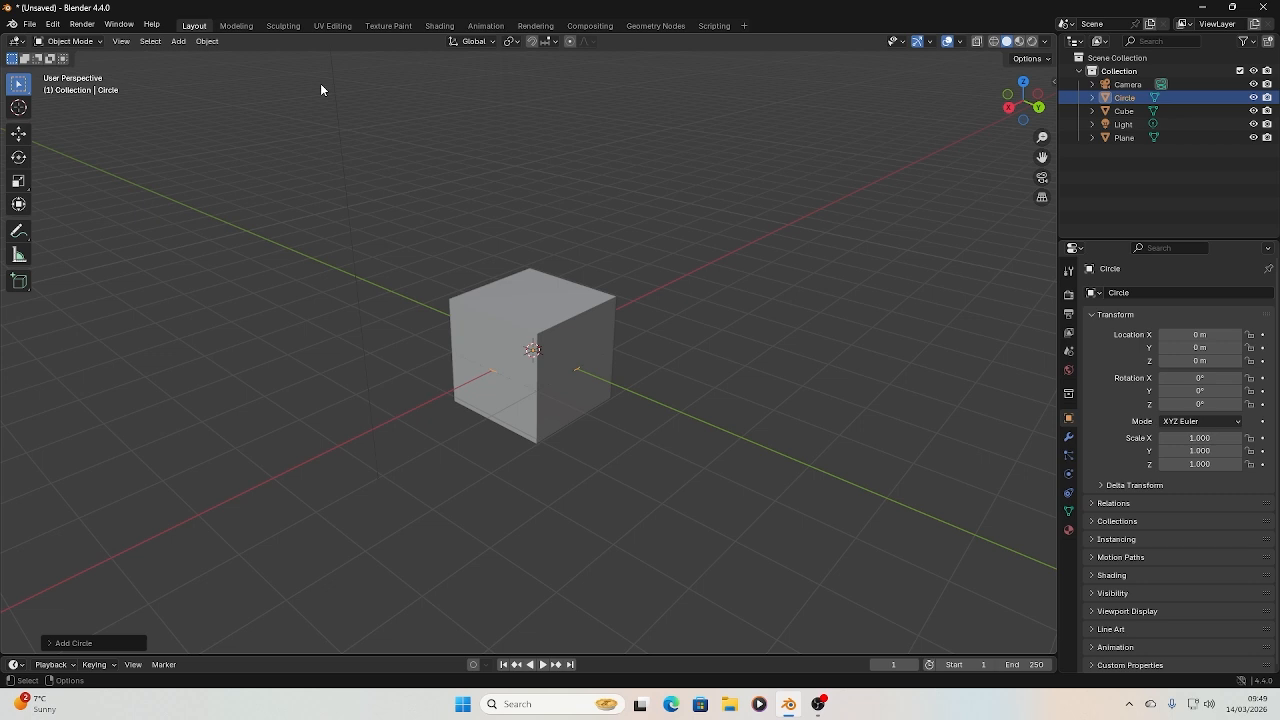
{"action": "left_click", "coordinate": [20, 141]}
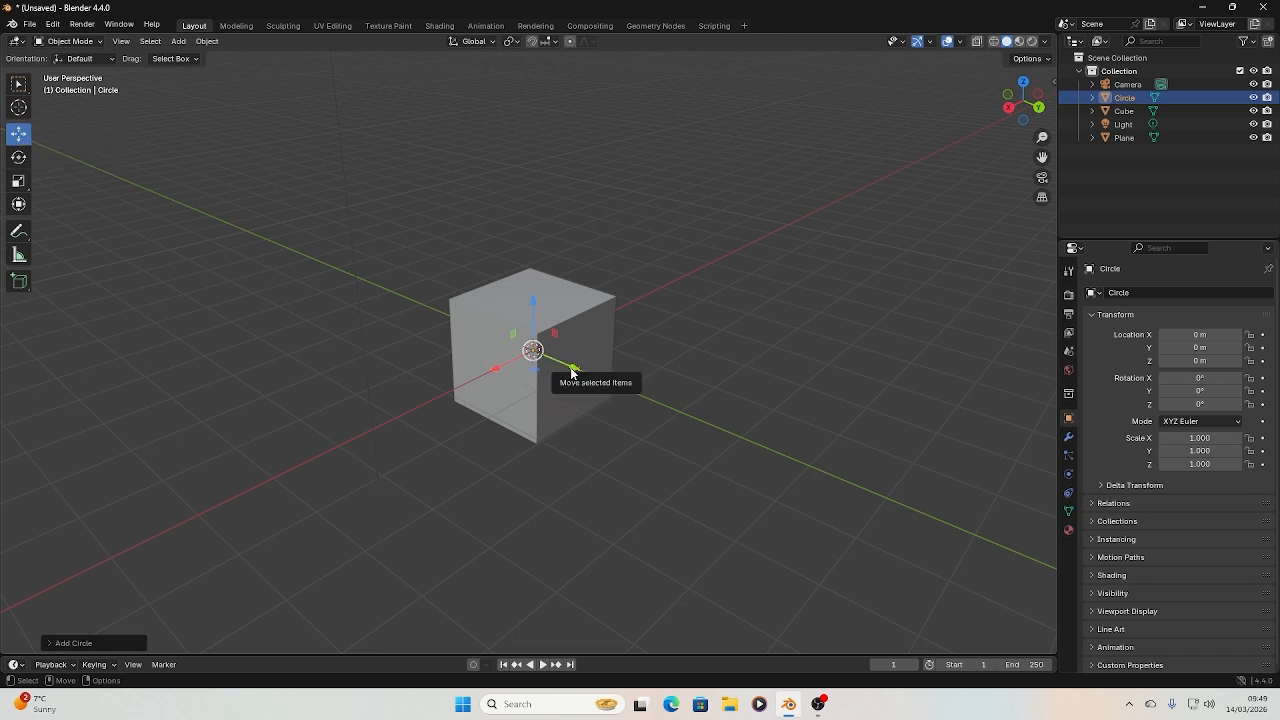
{"action": "left_click_drag", "start_coordinate": [571, 366], "coordinate": [398, 295]}
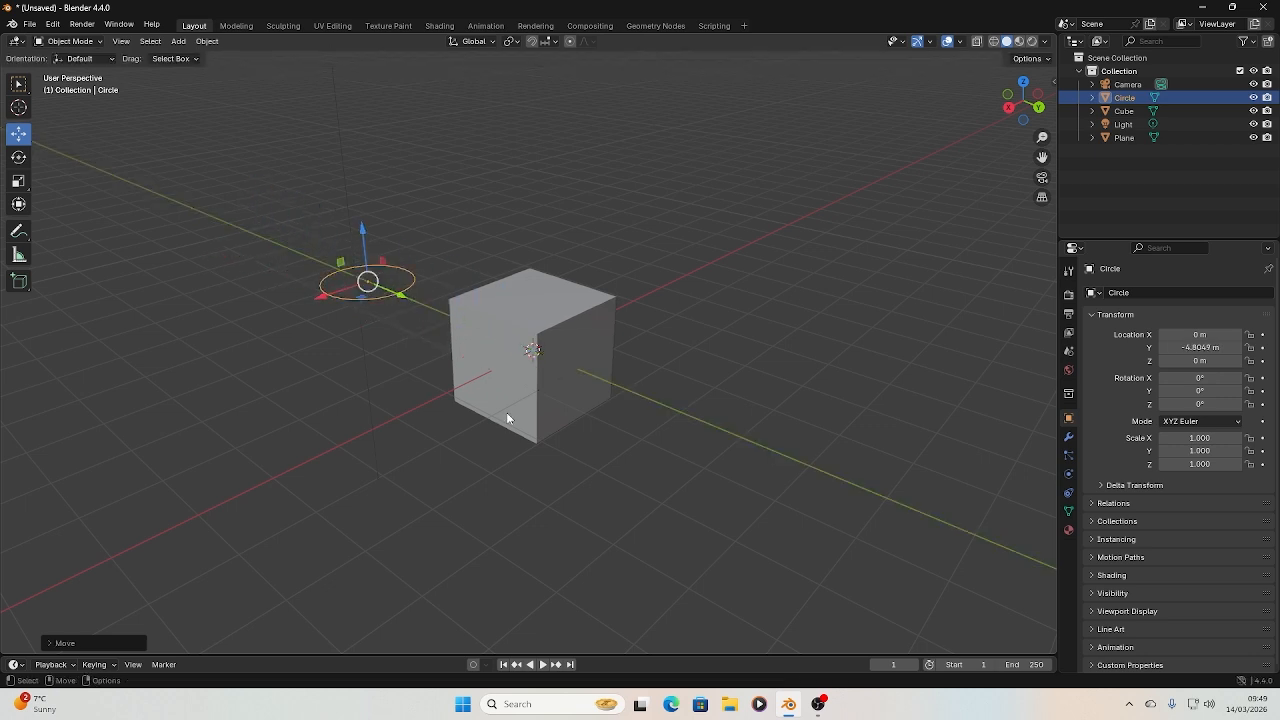
Move the cube in the negative Y direction and in the negative X direction, clear of the plane and circle
{"action": "left_click", "coordinate": [541, 310]}
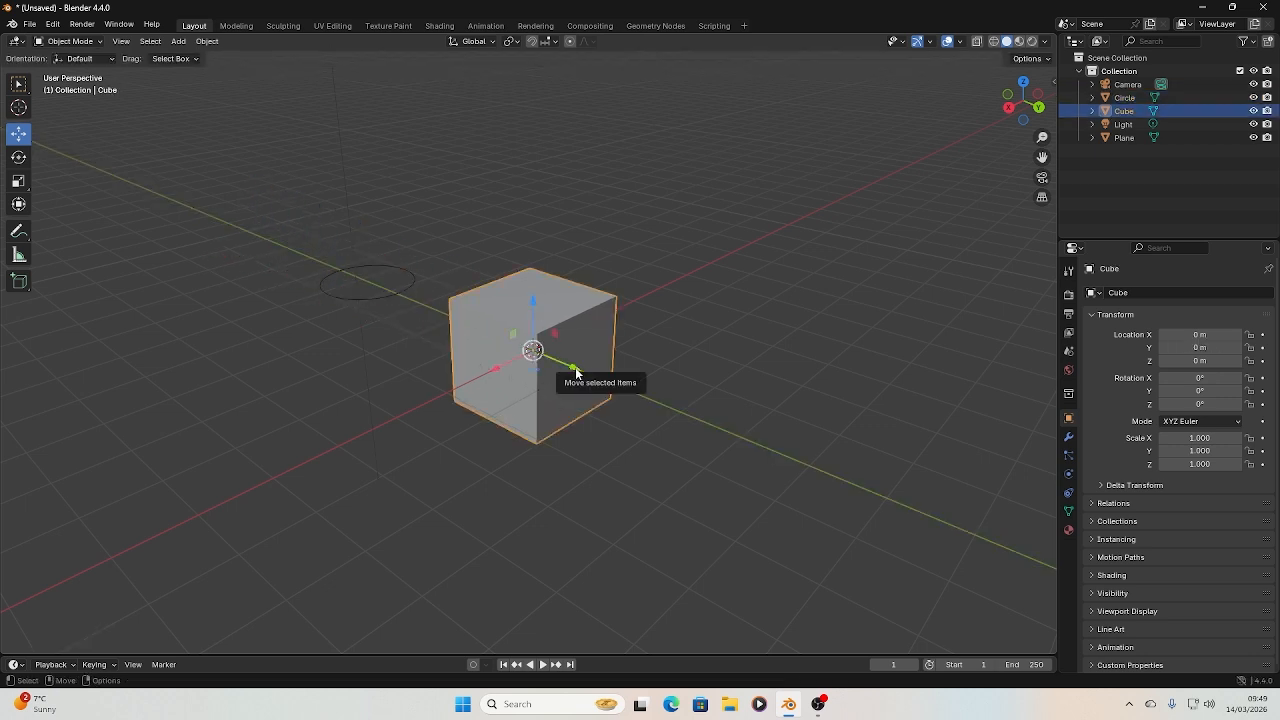
{"action": "left_click_drag", "start_coordinate": [582, 367], "coordinate": [300, 260]}
{"action": "left_click_drag", "start_coordinate": [218, 260], "coordinate": [495, 204]}
Move the plane along the X axis to about -4.5 m and deselect it
{"action": "left_click", "coordinate": [571, 369]}
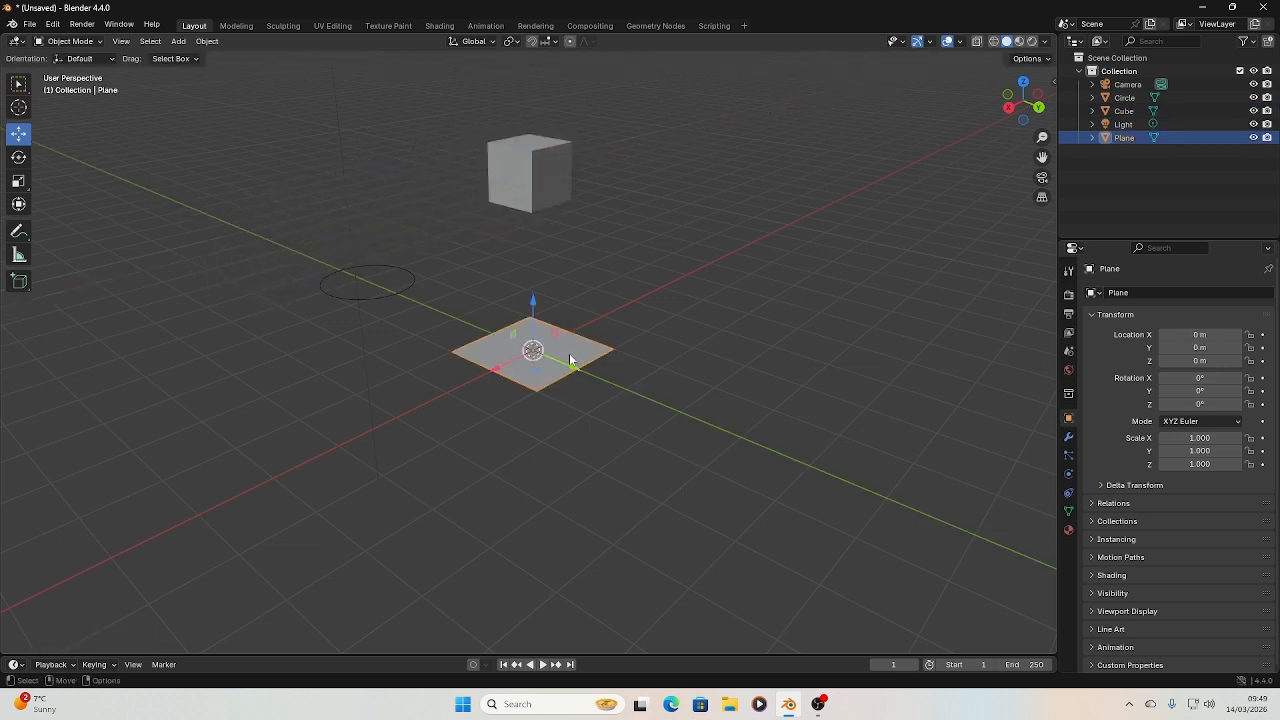
{"action": "left_click_drag", "start_coordinate": [492, 370], "coordinate": [628, 354]}
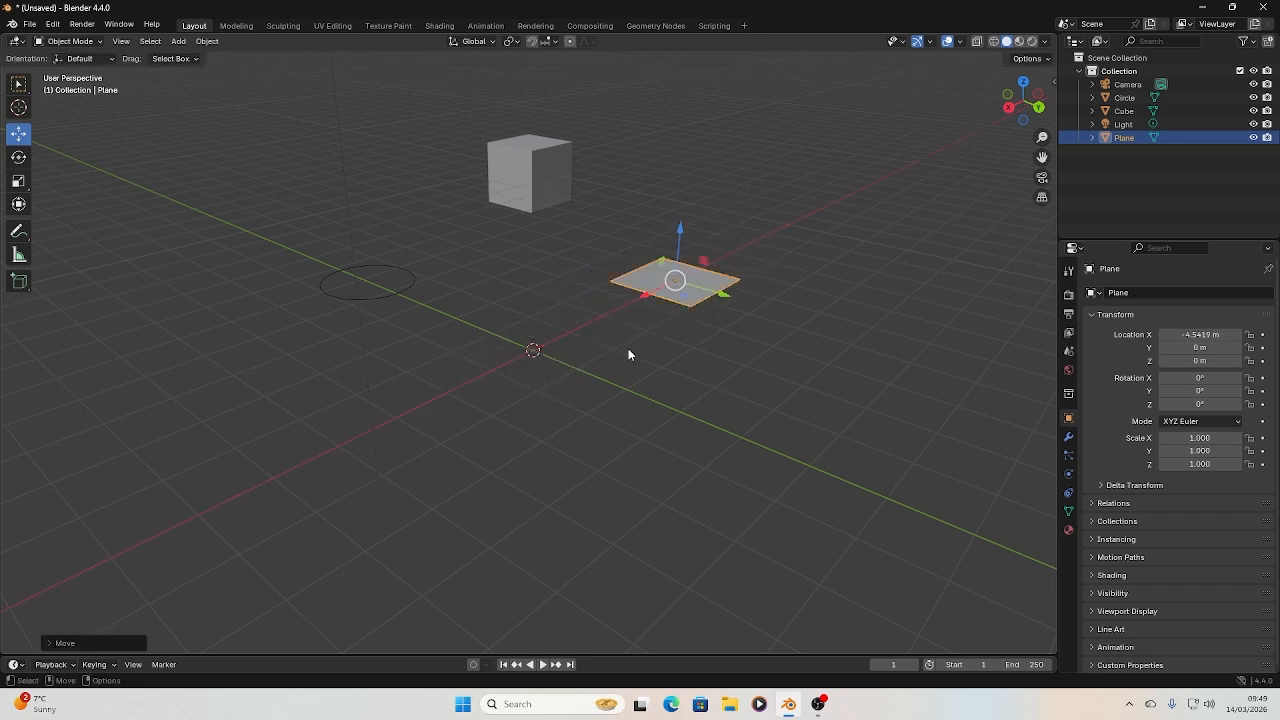
{"action": "left_click", "coordinate": [225, 146]}
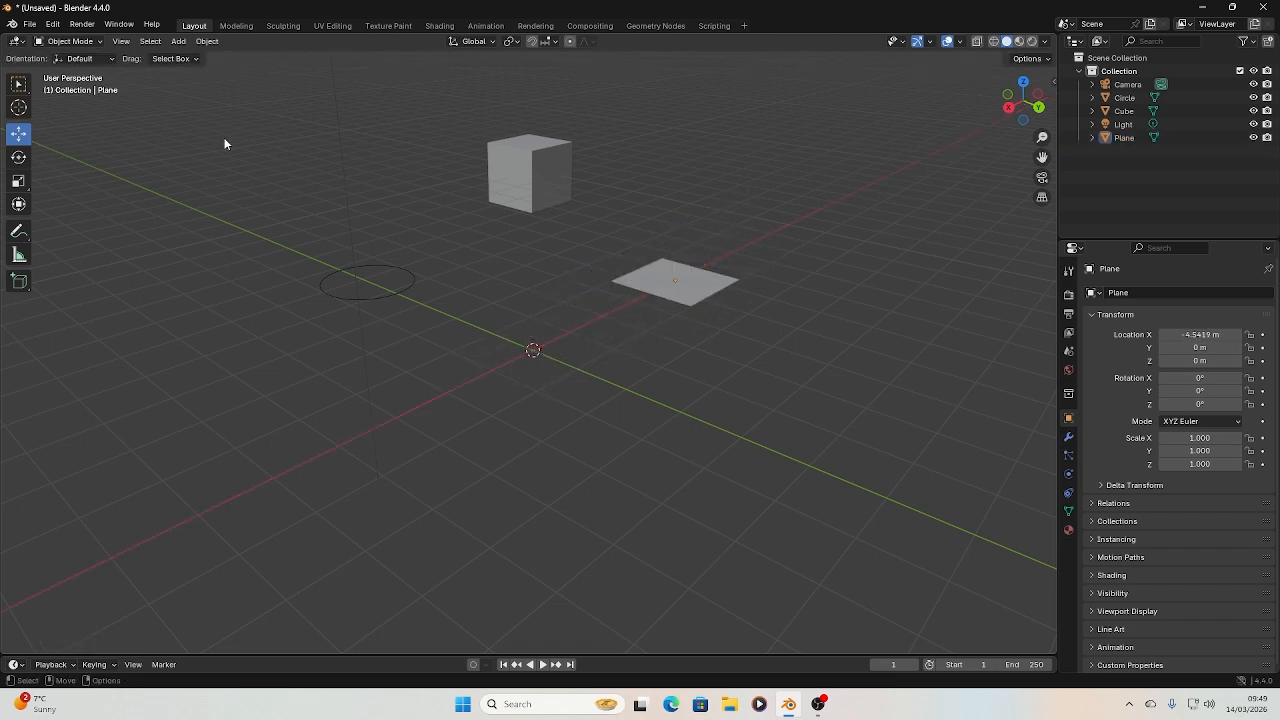
Add a UV sphere mesh and an ico sphere mesh at the world origin
{"action": "left_click", "coordinate": [177, 41]}
{"action": "mouse_move", "coordinate": [259, 55]}
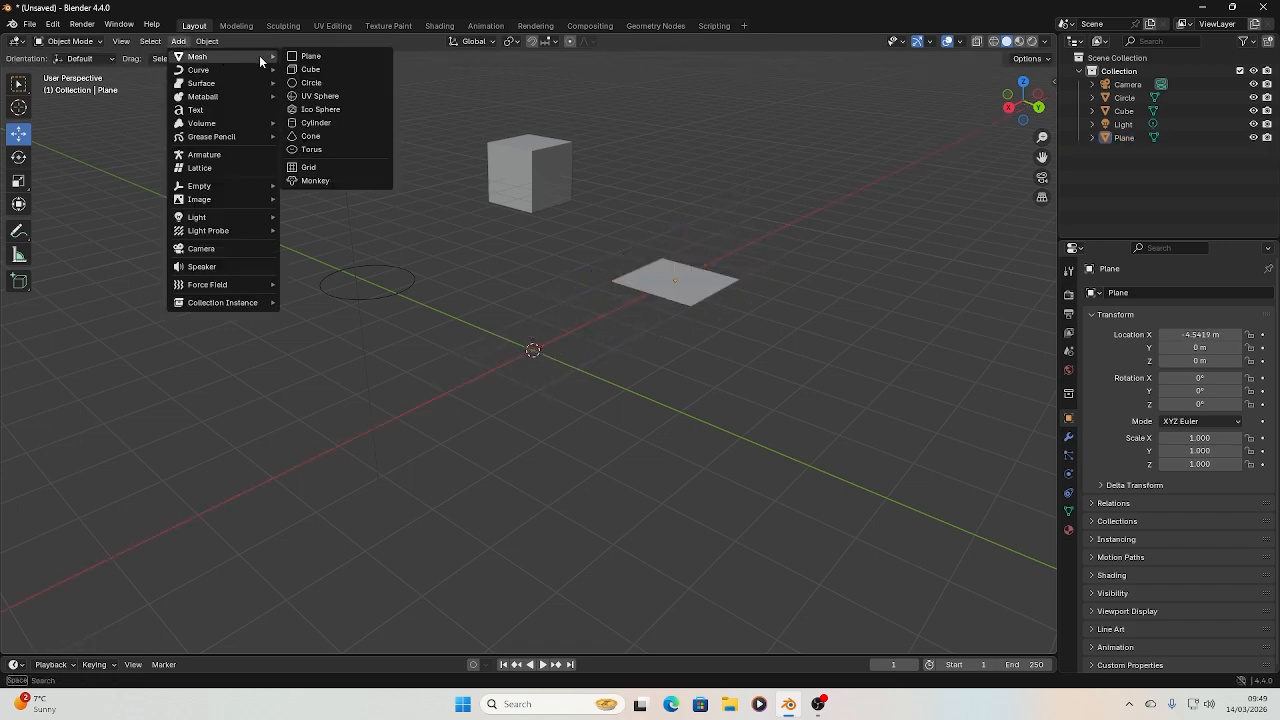
{"action": "left_click", "coordinate": [318, 98]}
{"action": "left_click", "coordinate": [178, 41]}
{"action": "mouse_move", "coordinate": [202, 57]}
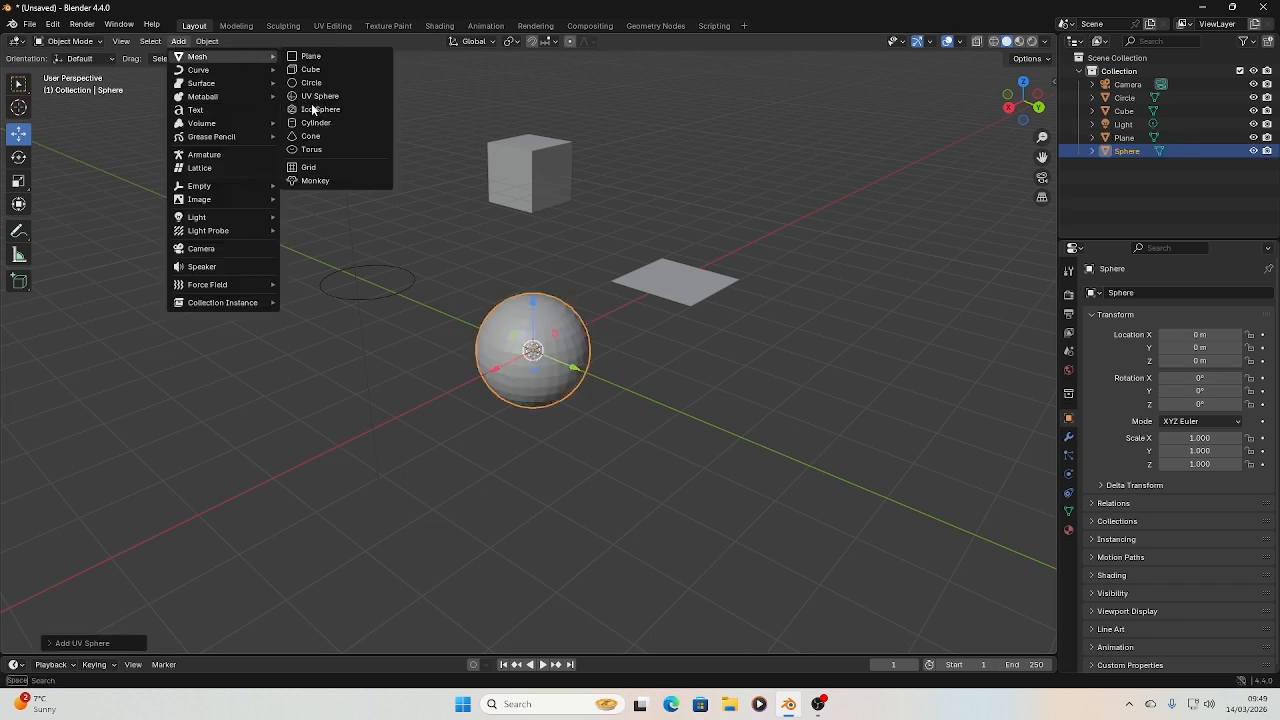
{"action": "left_click", "coordinate": [316, 109]}
Add a cylinder mesh and a cone mesh at the world origin
{"action": "left_click", "coordinate": [178, 41]}
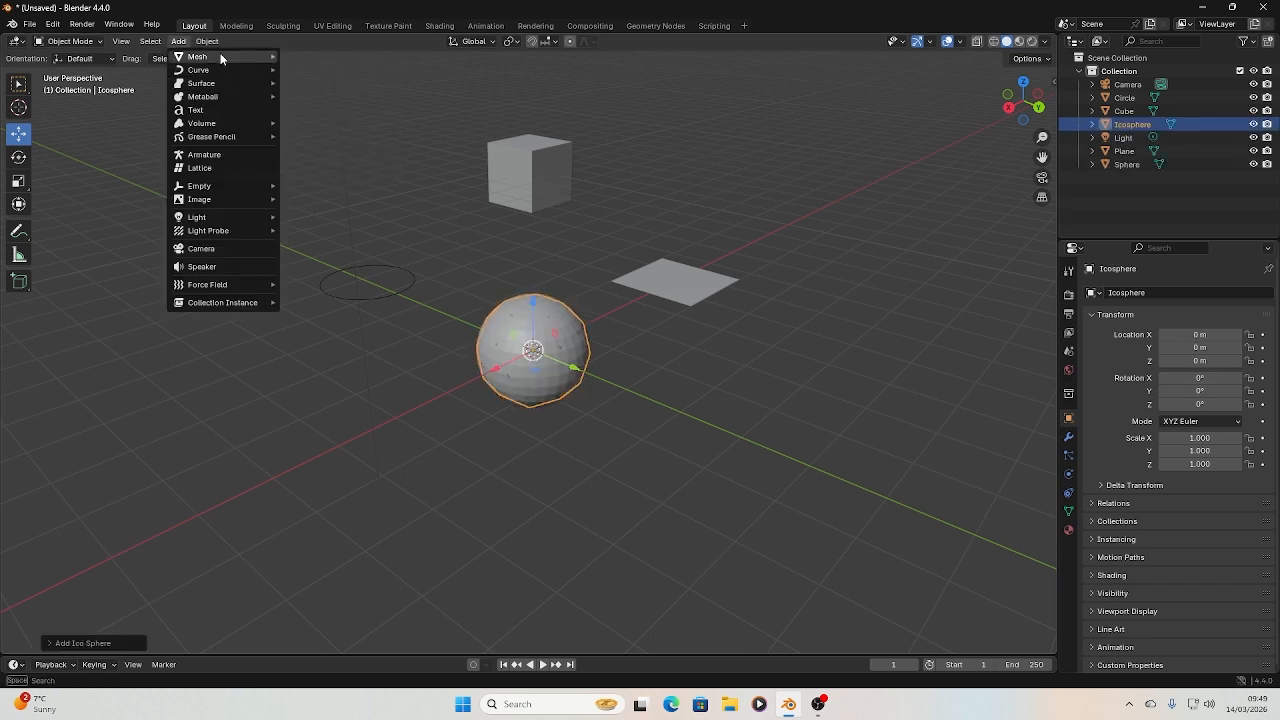
{"action": "mouse_move", "coordinate": [220, 57]}
{"action": "left_click", "coordinate": [316, 124]}
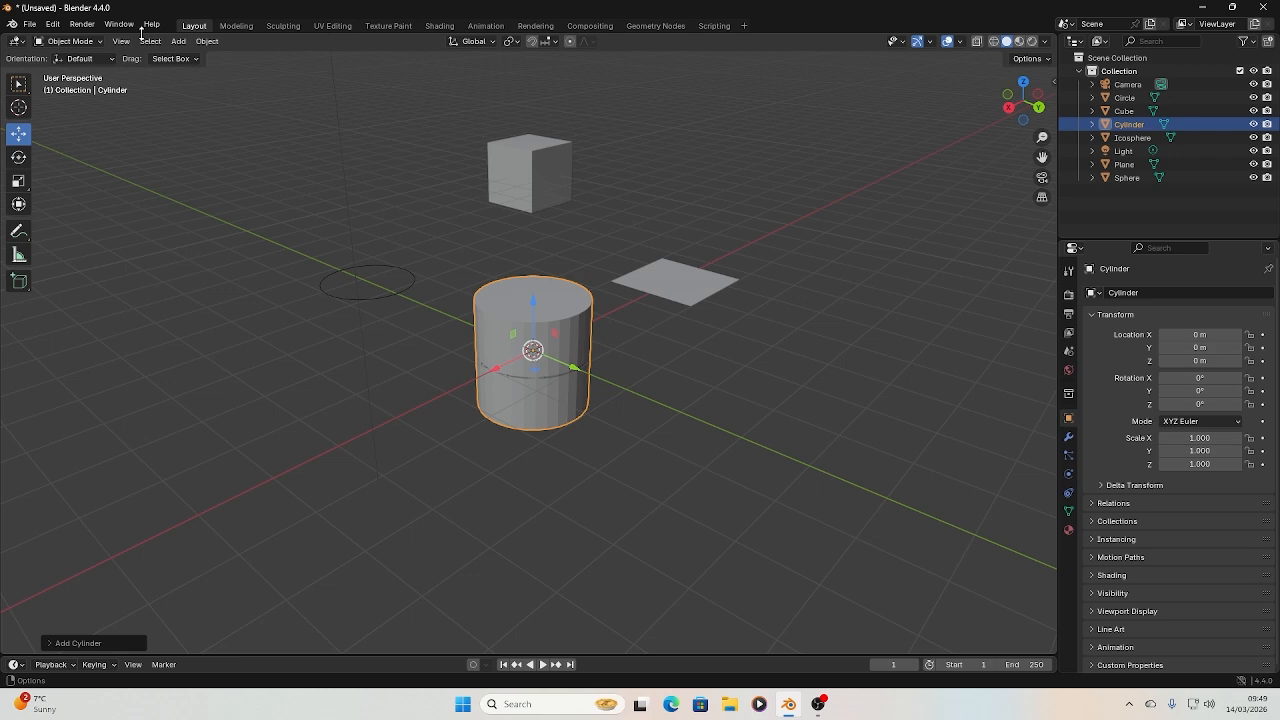
{"action": "left_click", "coordinate": [207, 41]}
{"action": "mouse_move", "coordinate": [178, 41]}
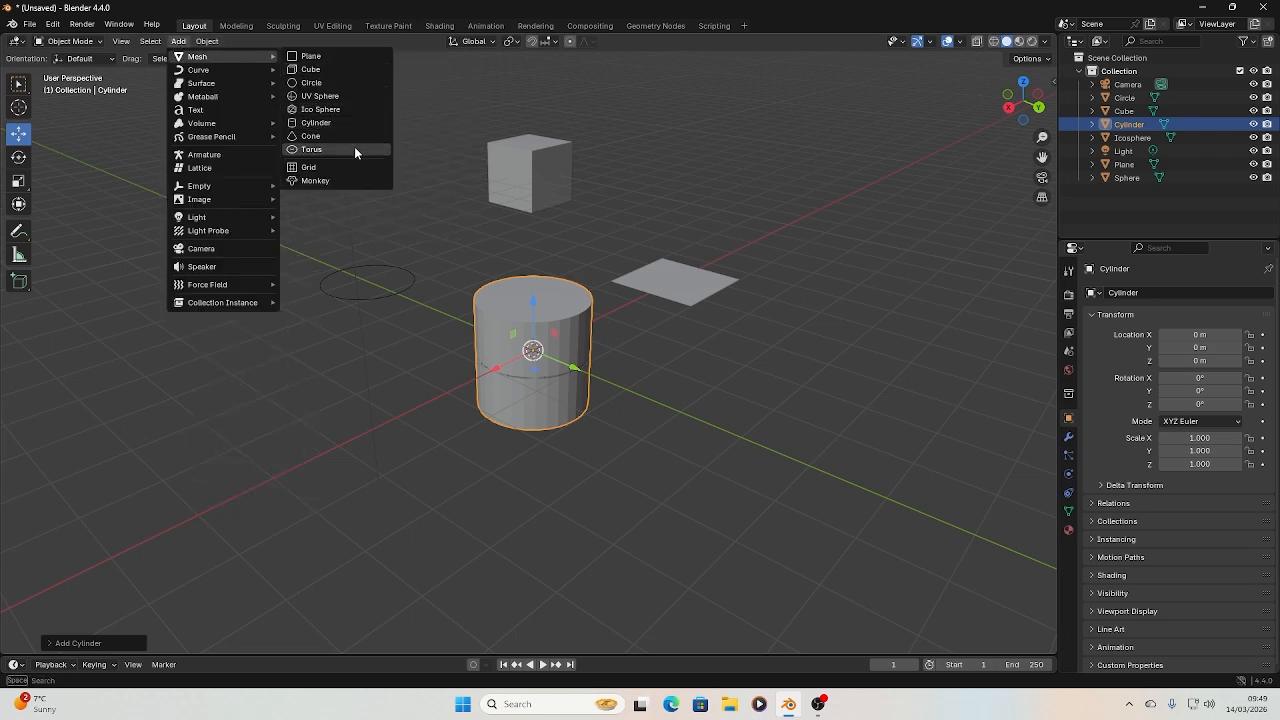
{"action": "left_click", "coordinate": [311, 136]}
Add torus, grid and monkey meshes at the world origin
{"action": "left_click", "coordinate": [178, 41]}
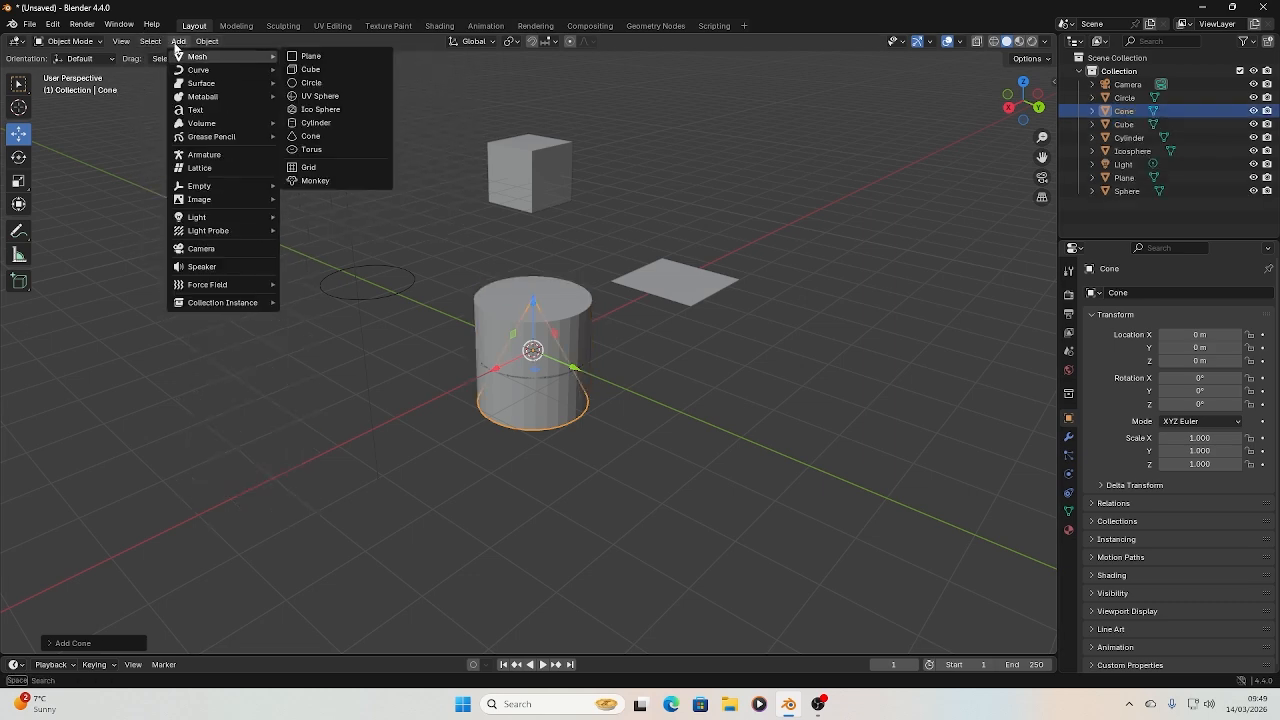
{"action": "left_click", "coordinate": [312, 149]}
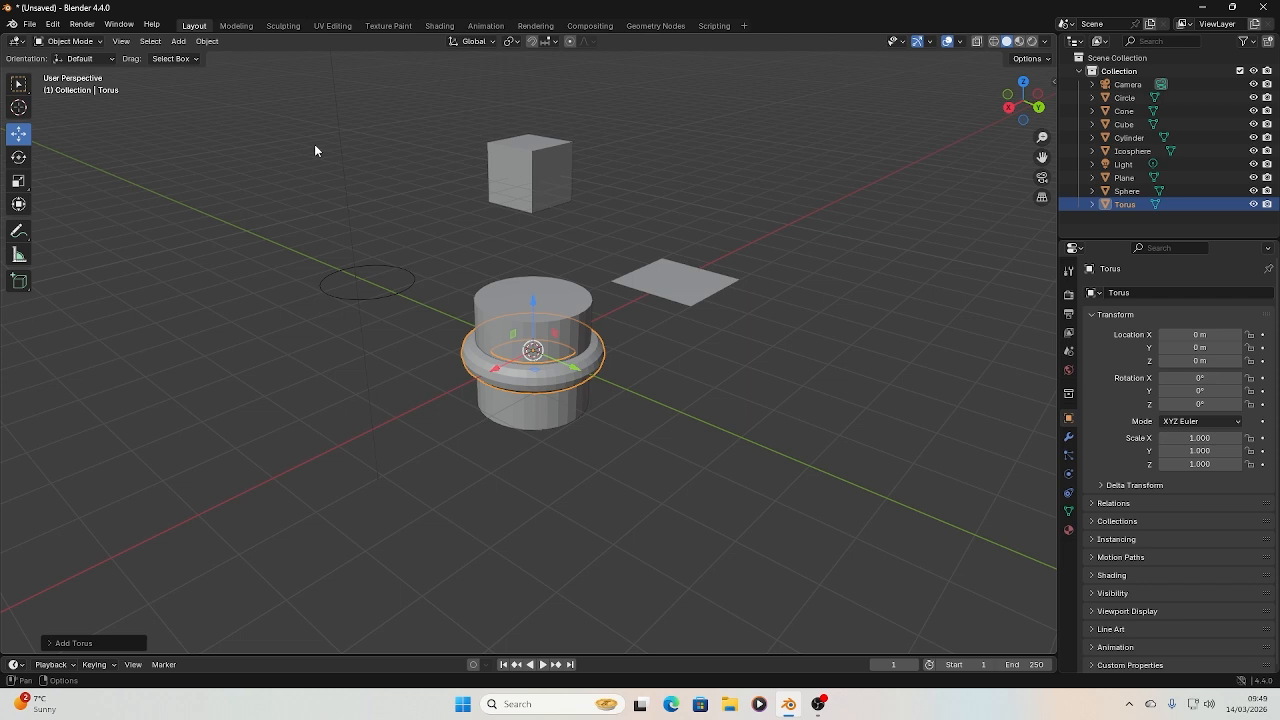
{"action": "left_click", "coordinate": [179, 44]}
{"action": "mouse_move", "coordinate": [231, 56]}
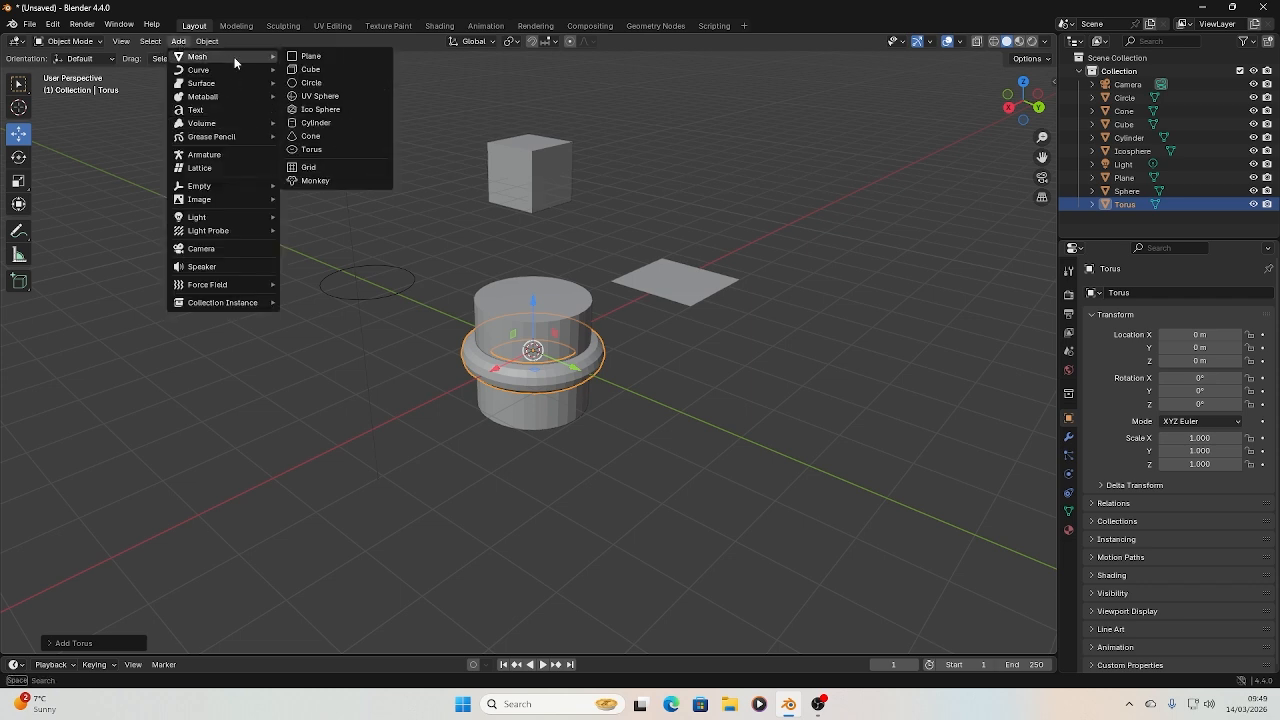
{"action": "left_click", "coordinate": [311, 167]}
{"action": "left_click", "coordinate": [176, 42]}
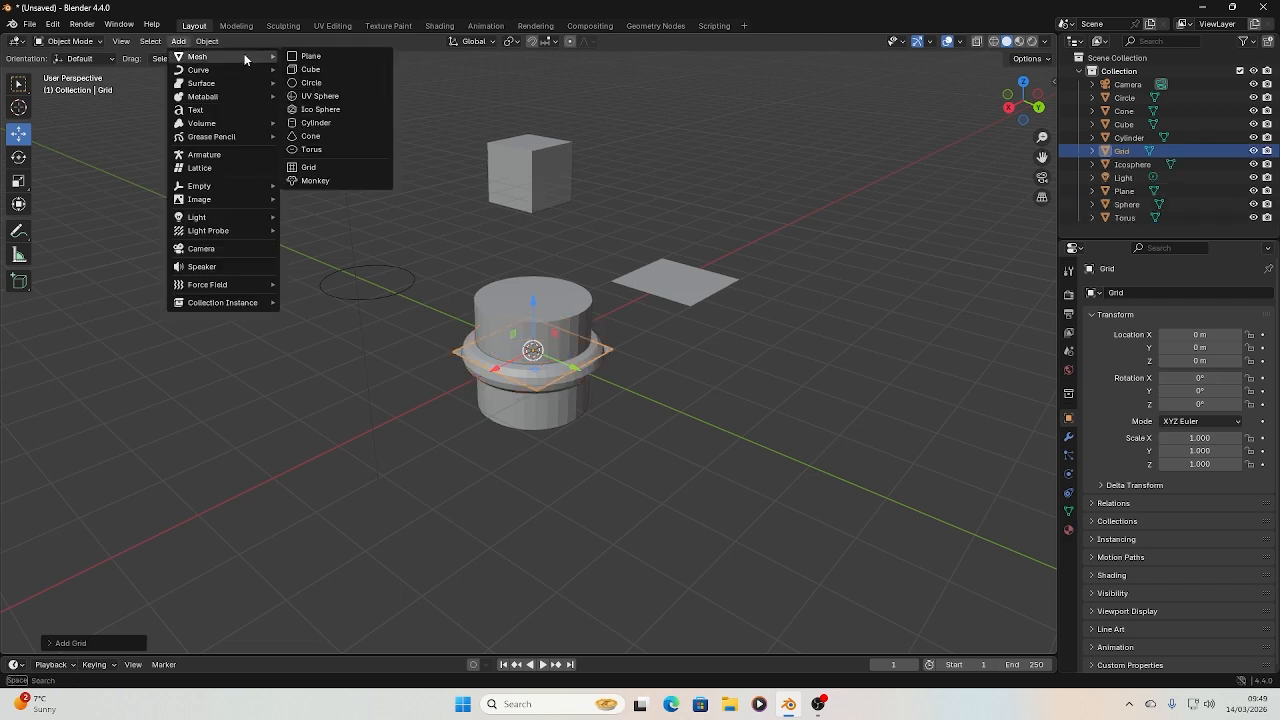
{"action": "left_click", "coordinate": [315, 181]}
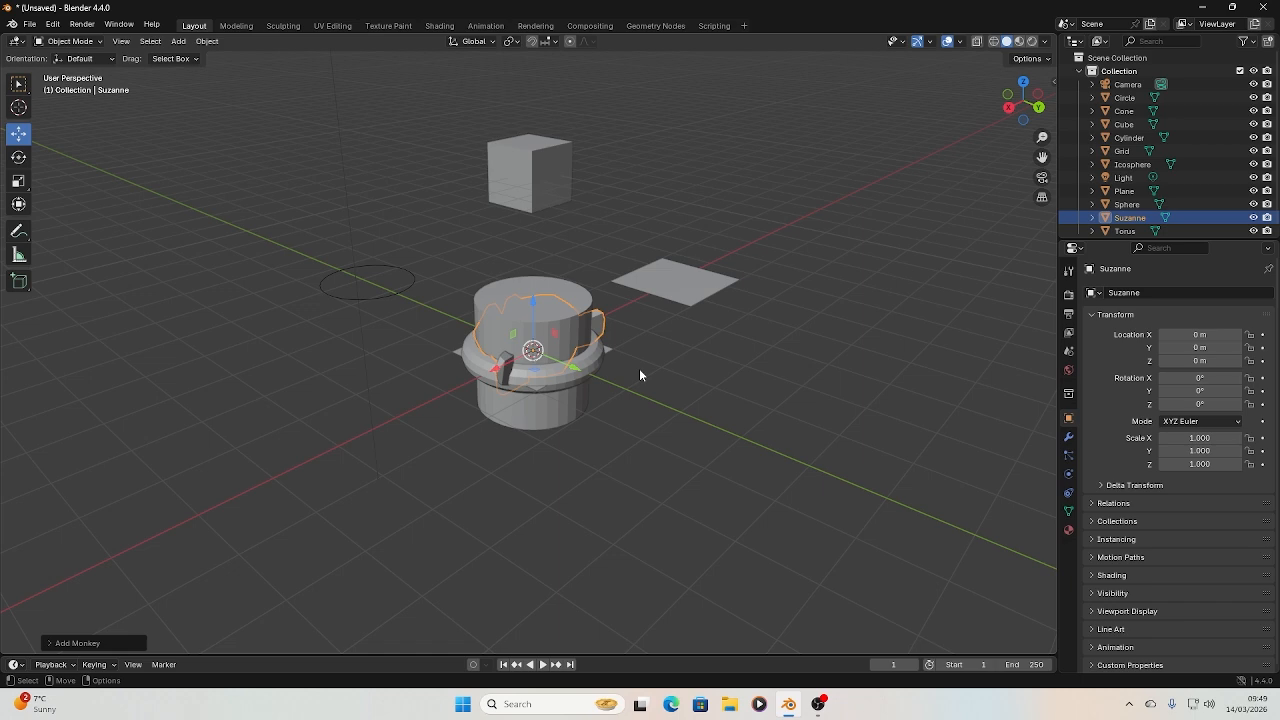
Move the cylinder to about X -4.8 m and Y -8.9 m, beside the cube
{"action": "left_click", "coordinate": [540, 411]}
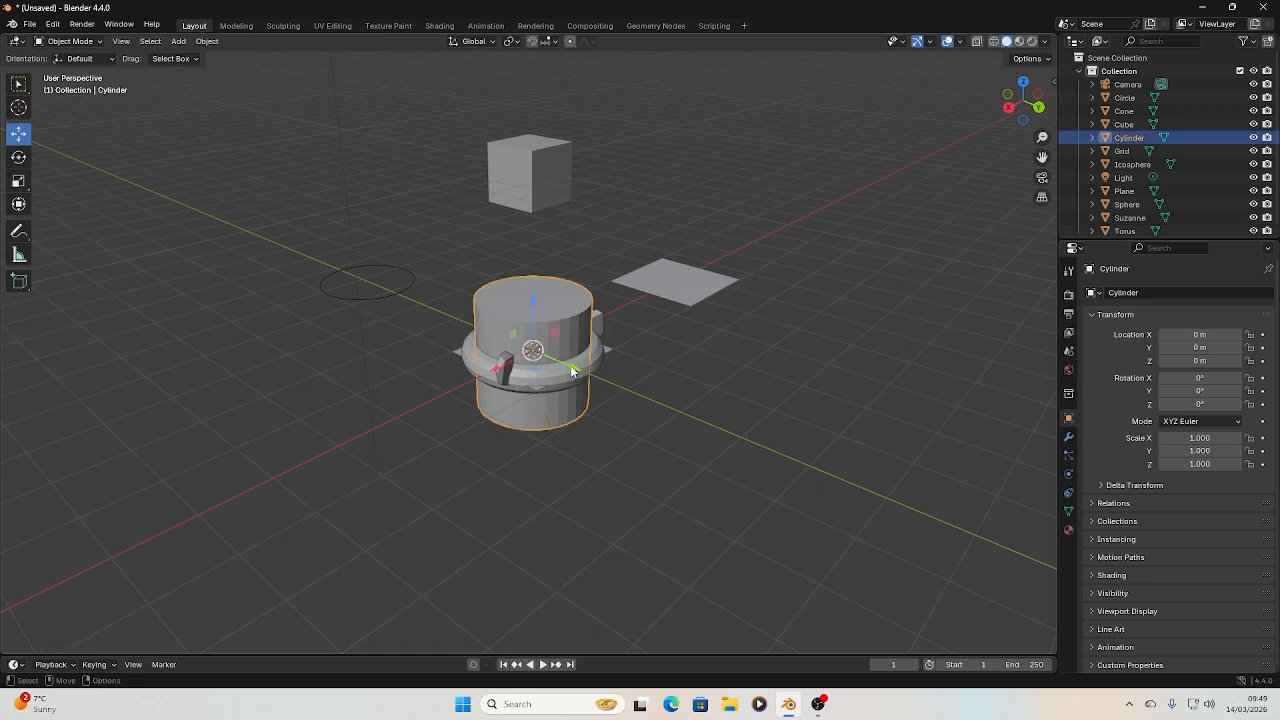
{"action": "left_click_drag", "start_coordinate": [572, 370], "coordinate": [320, 268]}
{"action": "left_click_drag", "start_coordinate": [220, 249], "coordinate": [390, 229]}
{"action": "left_click_drag", "start_coordinate": [477, 218], "coordinate": [459, 213]}
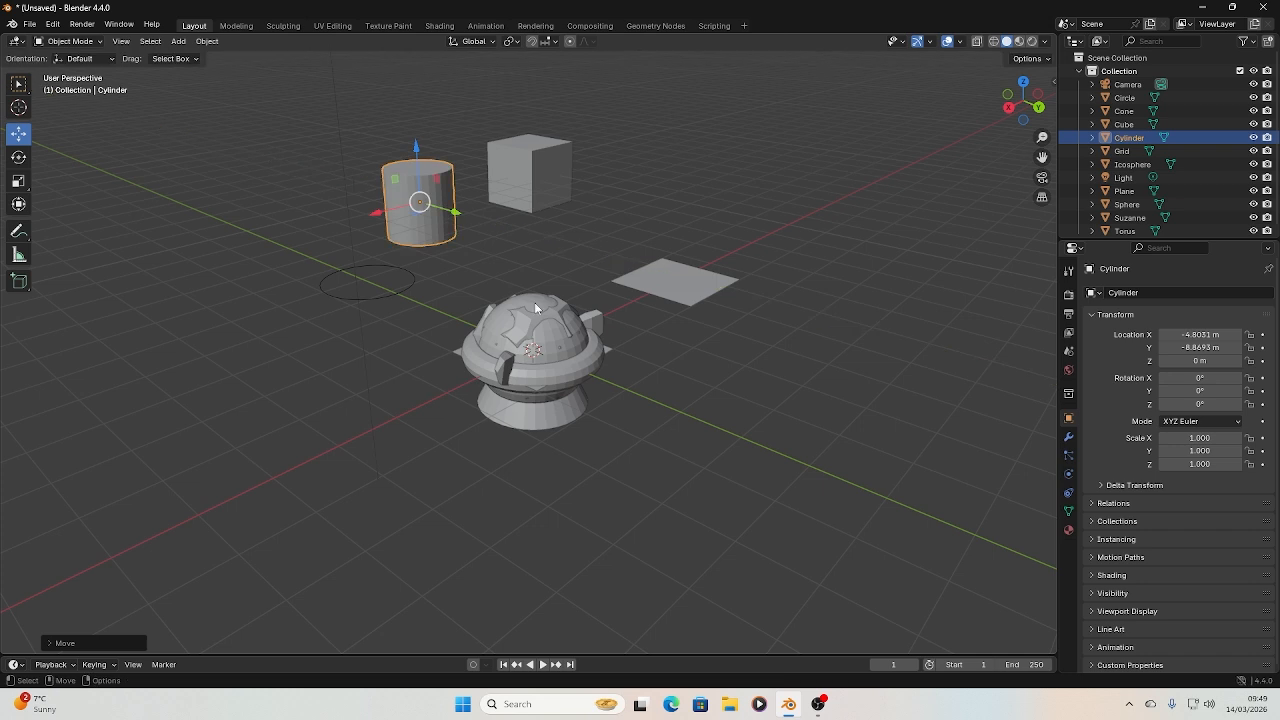
Move the monkey along the X axis to about -8.9 m and the UV sphere to about X -9.5 m, Y -3.7 m
{"action": "left_click", "coordinate": [540, 308]}
{"action": "left_click_drag", "start_coordinate": [497, 366], "coordinate": [758, 233]}
{"action": "left_click", "coordinate": [509, 352]}
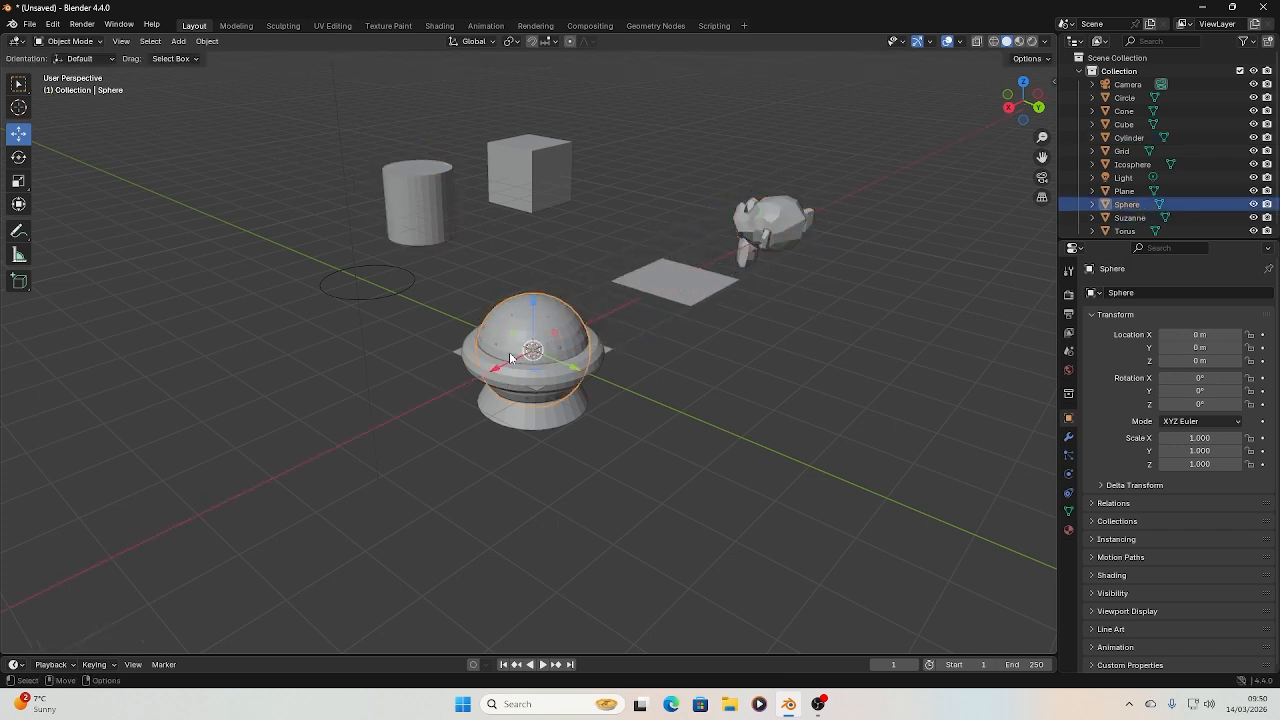
{"action": "left_click_drag", "start_coordinate": [566, 368], "coordinate": [525, 350]}
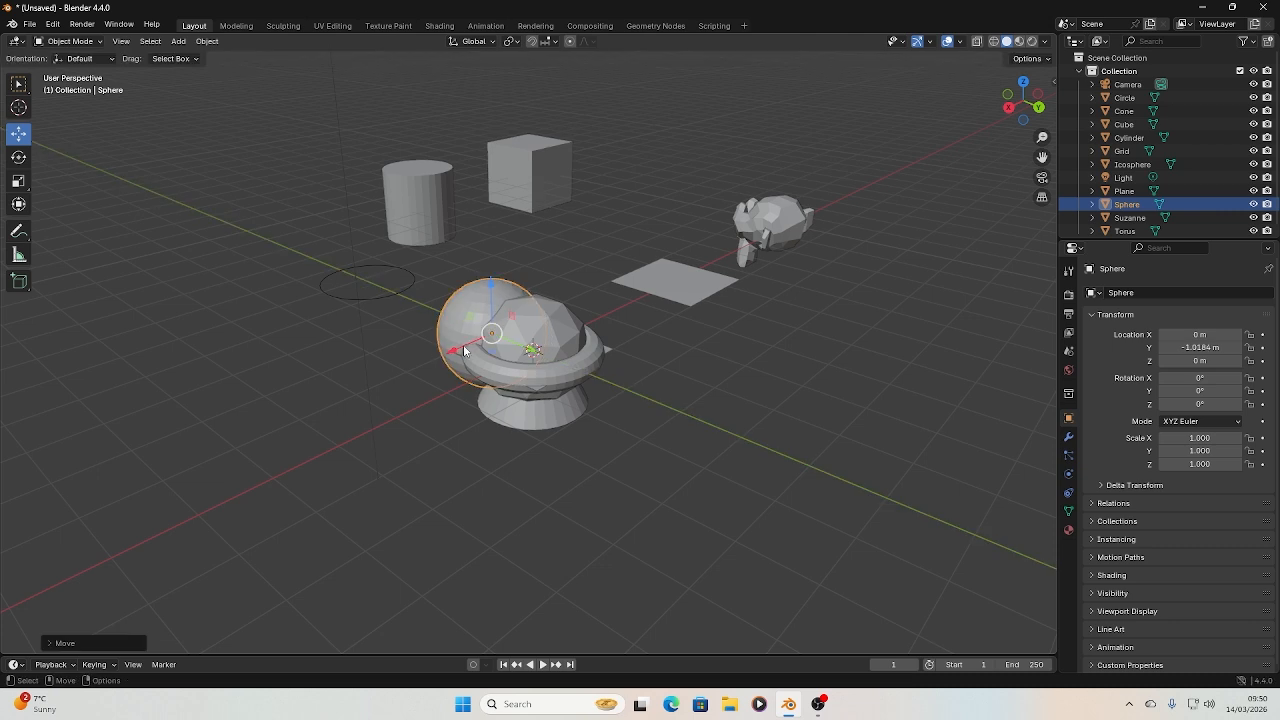
{"action": "left_click_drag", "start_coordinate": [448, 355], "coordinate": [623, 273]}
{"action": "left_click_drag", "start_coordinate": [704, 275], "coordinate": [630, 220]}
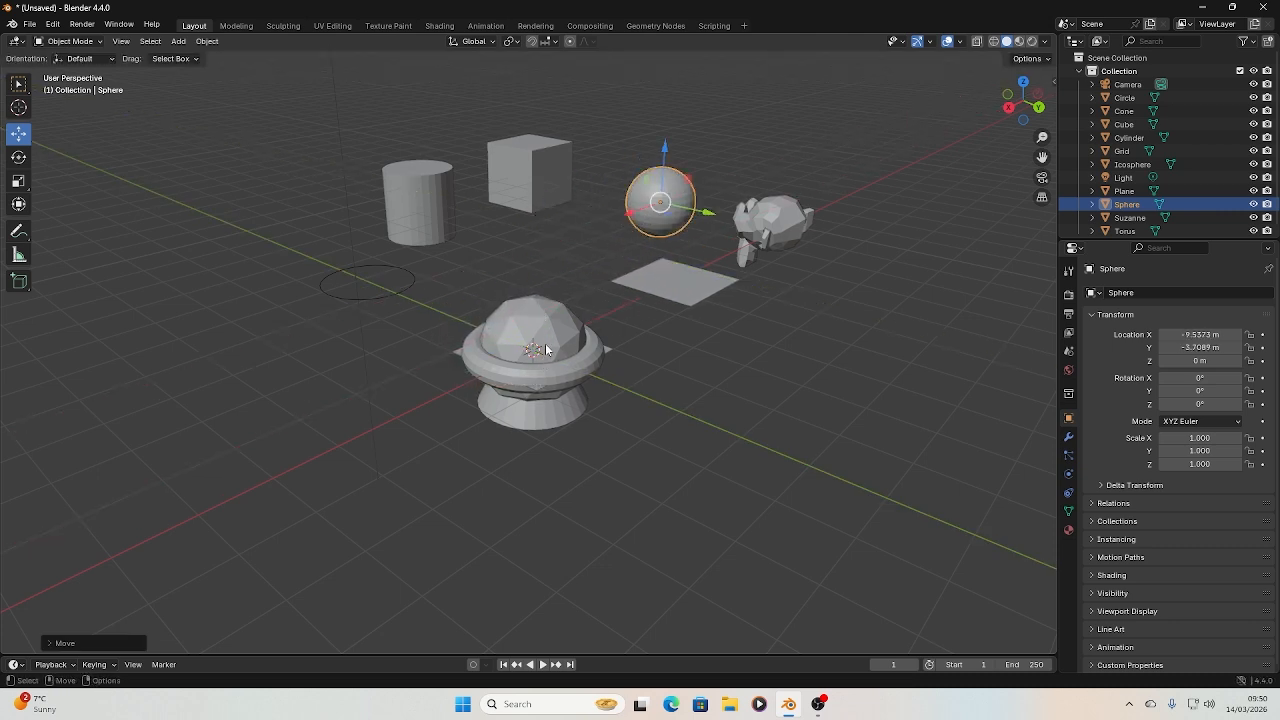
Move the icosphere to about X -5.5 m and Y -4.3 m, in front of the cube
{"action": "left_click", "coordinate": [568, 347]}
{"action": "left_click_drag", "start_coordinate": [568, 358], "coordinate": [566, 258]}
{"action": "left_click_drag", "start_coordinate": [643, 257], "coordinate": [587, 240]}
Move the cone to about X -2.3 m, Y -3.5 m, and the torus along the Y axis to about -7.5 m
{"action": "left_click", "coordinate": [546, 345]}
{"action": "left_click_drag", "start_coordinate": [573, 370], "coordinate": [450, 293]}
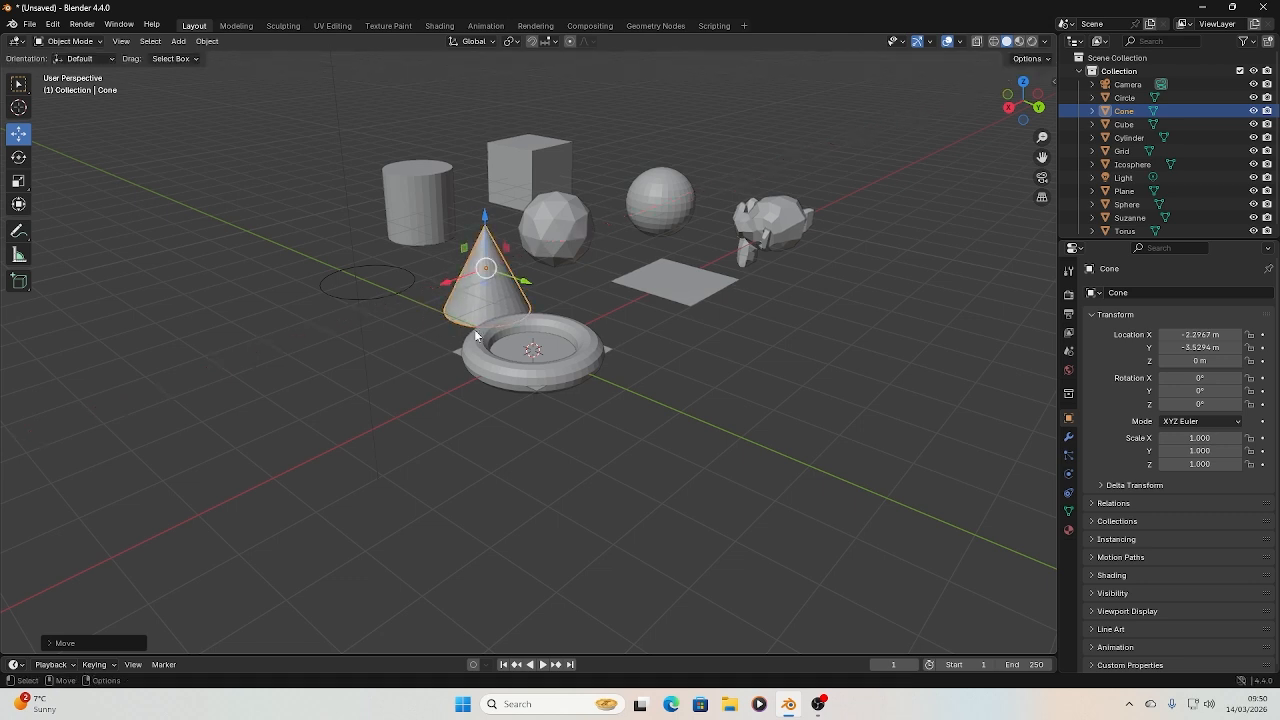
{"action": "left_click", "coordinate": [560, 380]}
{"action": "left_click_drag", "start_coordinate": [570, 365], "coordinate": [335, 268]}
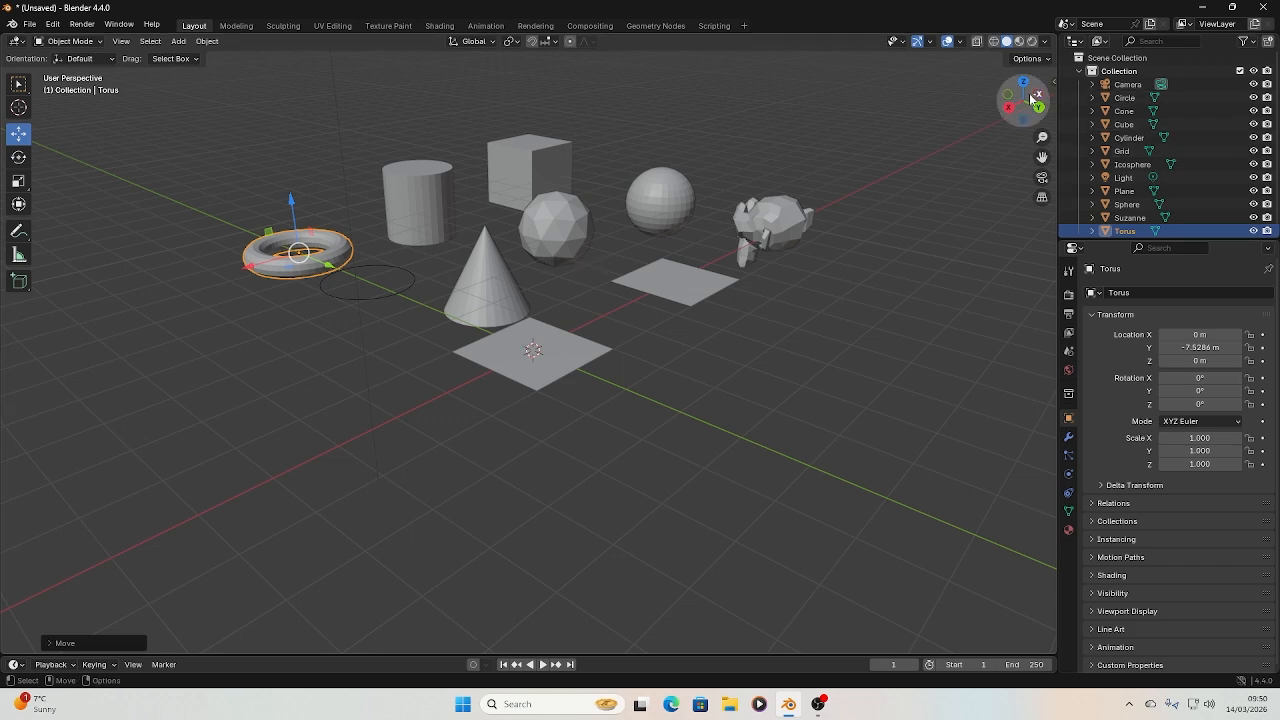
View the arranged objects from a higher angle and inspect the icosphere and UV sphere in turn
{"action": "left_click_drag", "start_coordinate": [1024, 100], "coordinate": [1051, 255]}
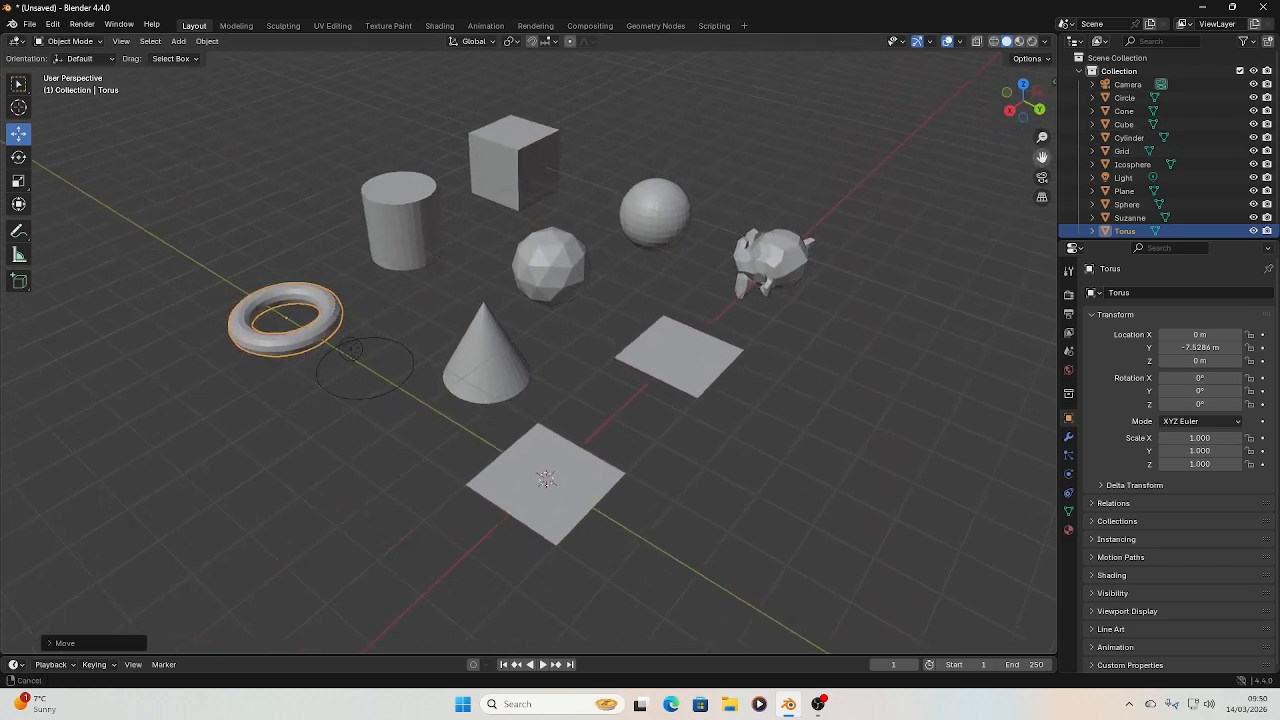
{"action": "left_click", "coordinate": [565, 268]}
{"action": "left_click", "coordinate": [644, 200]}
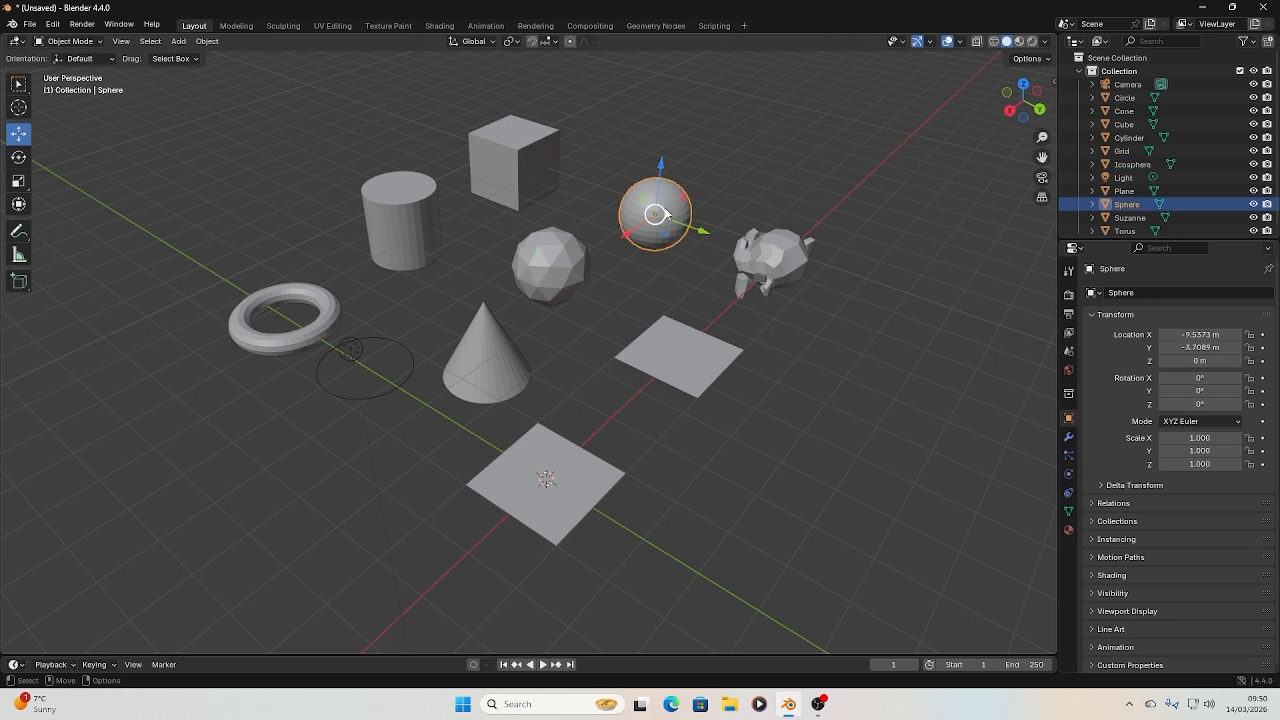
{"action": "left_click", "coordinate": [758, 160]}
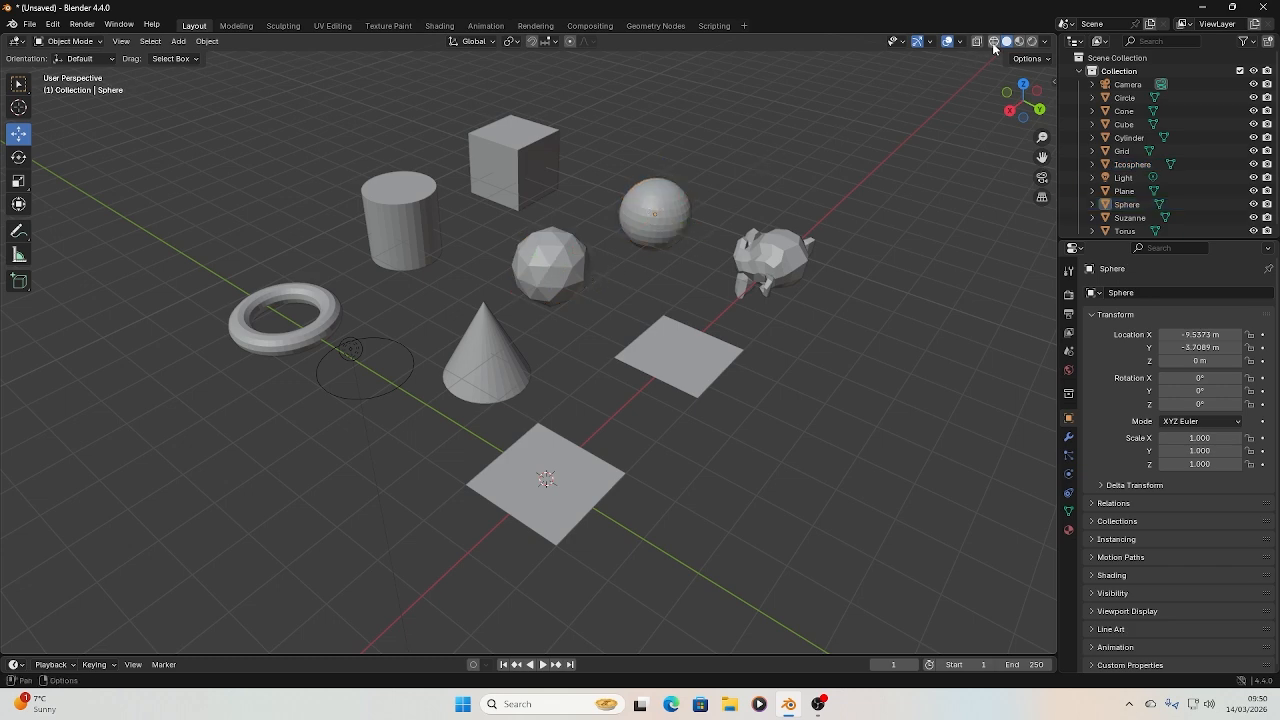
Compare the mesh structure of the icosphere and UV sphere in wireframe shading, and restore solid shading
{"action": "left_click", "coordinate": [993, 41]}
{"action": "scroll", "coordinate": [604, 158], "scroll_direction": "up", "scroll_amount": 2}
{"action": "scroll", "coordinate": [604, 158], "scroll_direction": "up", "scroll_amount": 1}
{"action": "left_click", "coordinate": [566, 228]}
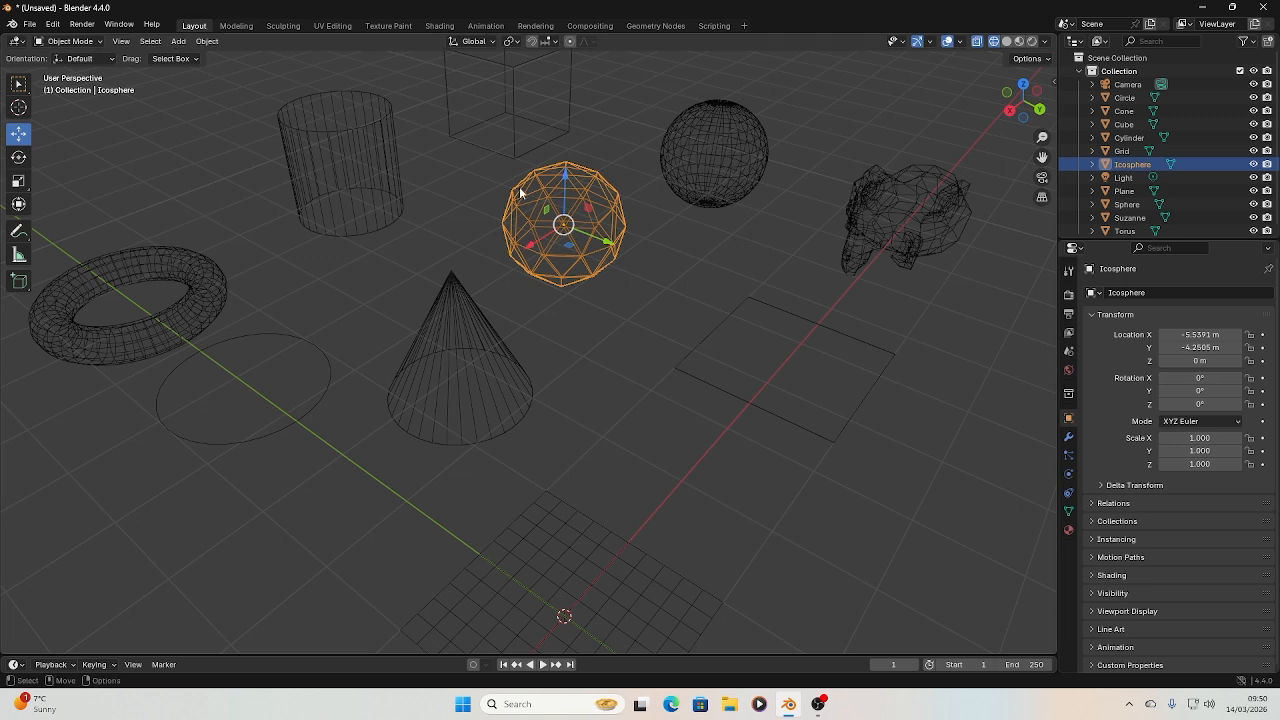
{"action": "left_click", "coordinate": [1007, 41]}
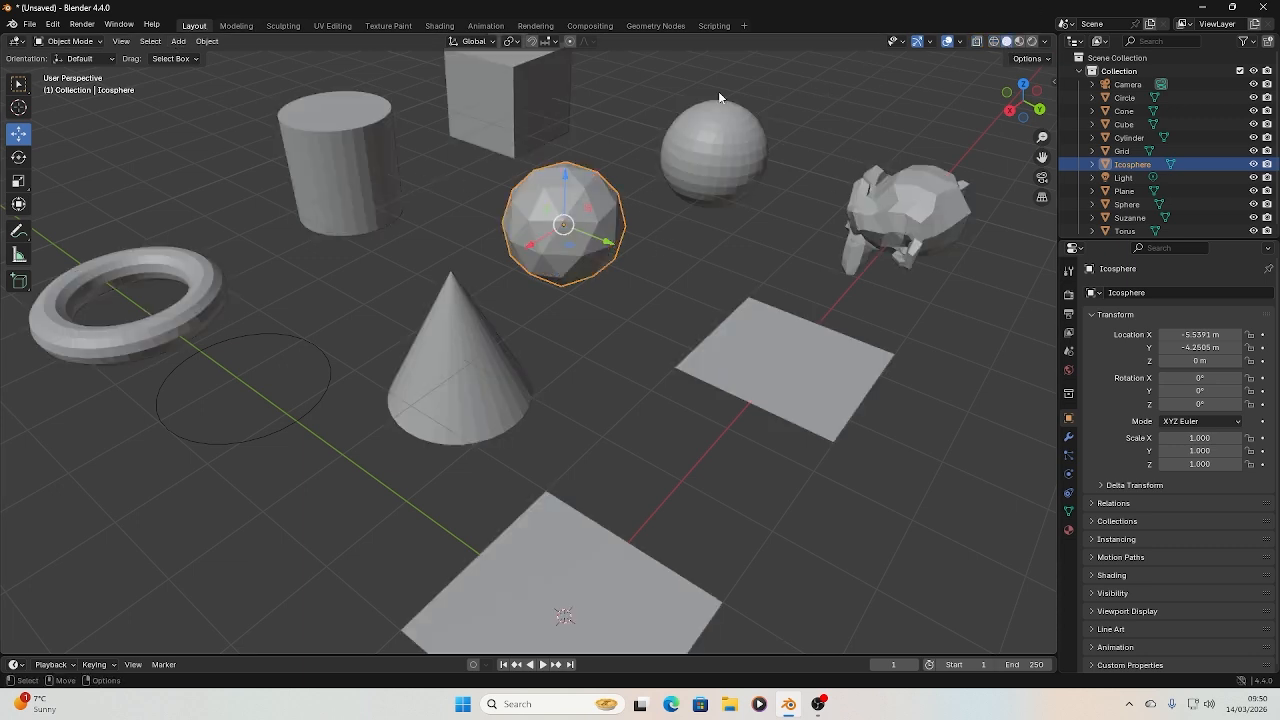
{"action": "left_click", "coordinate": [732, 148]}
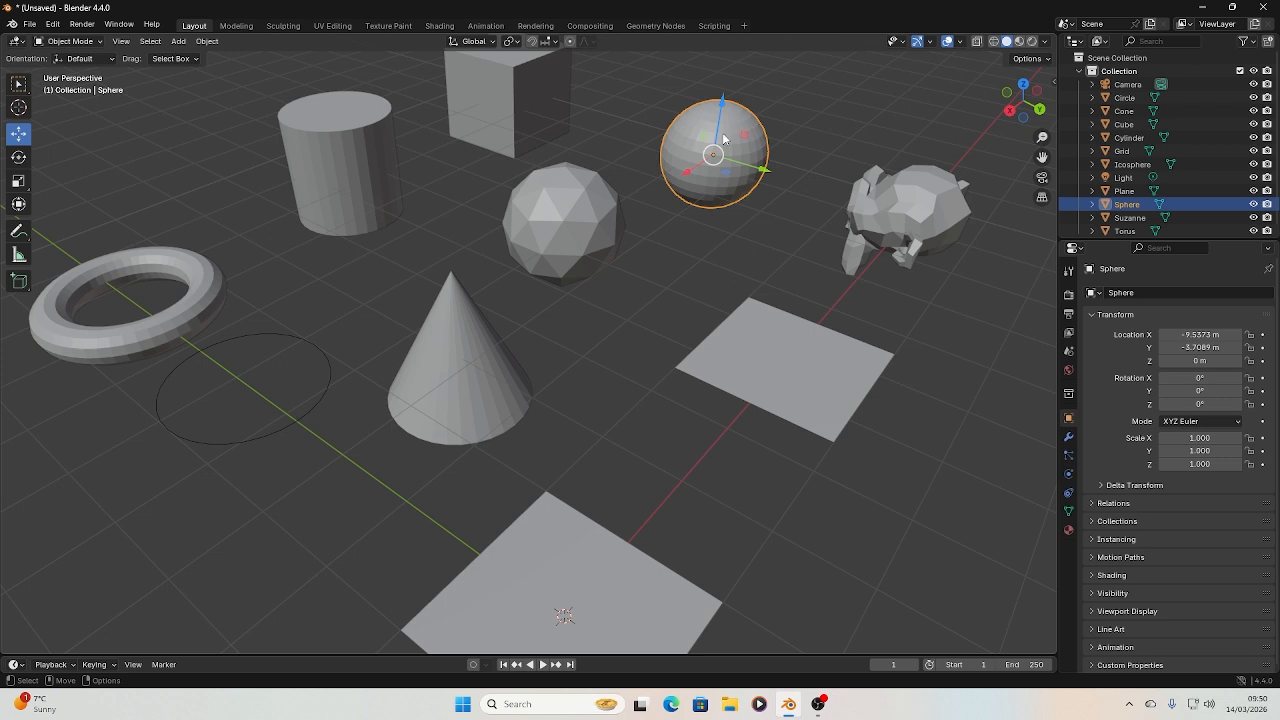
Move the grid along the X axis to about -2.1 m, next to the plane
{"action": "scroll", "coordinate": [742, 285], "scroll_direction": "down", "scroll_amount": 1}
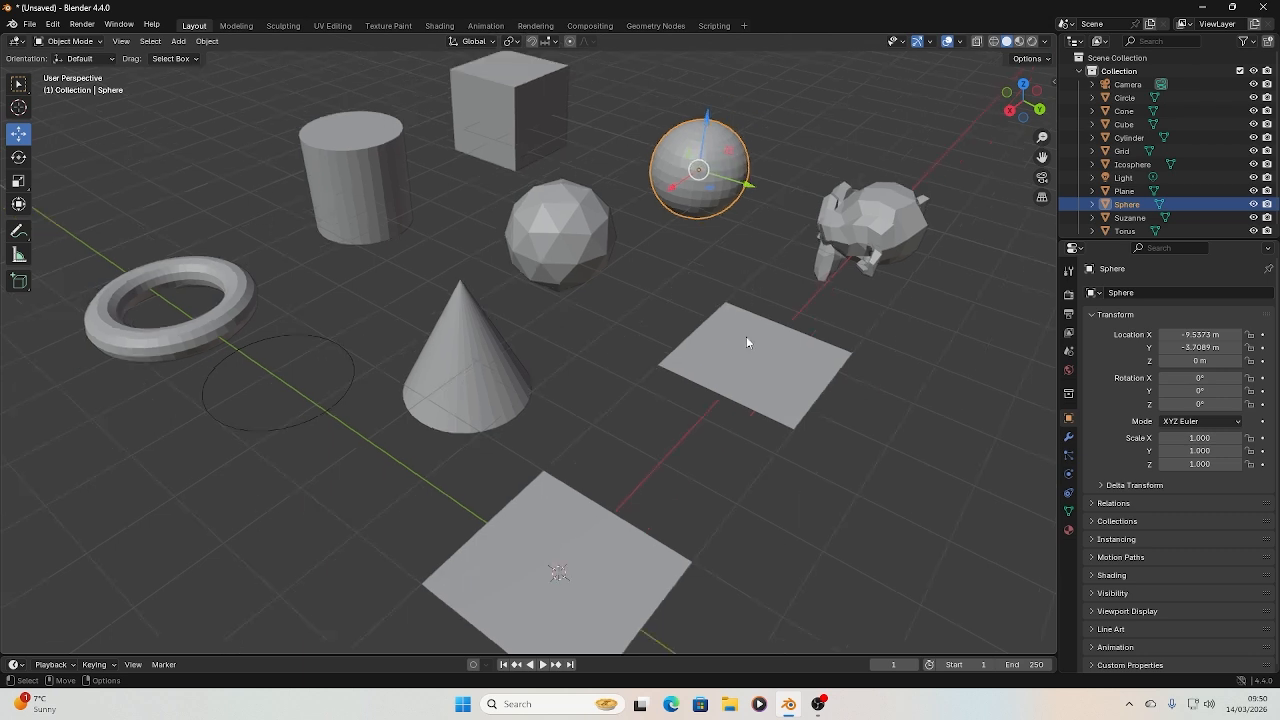
{"action": "left_click", "coordinate": [747, 340]}
{"action": "left_click", "coordinate": [606, 522], "text": "shift"}
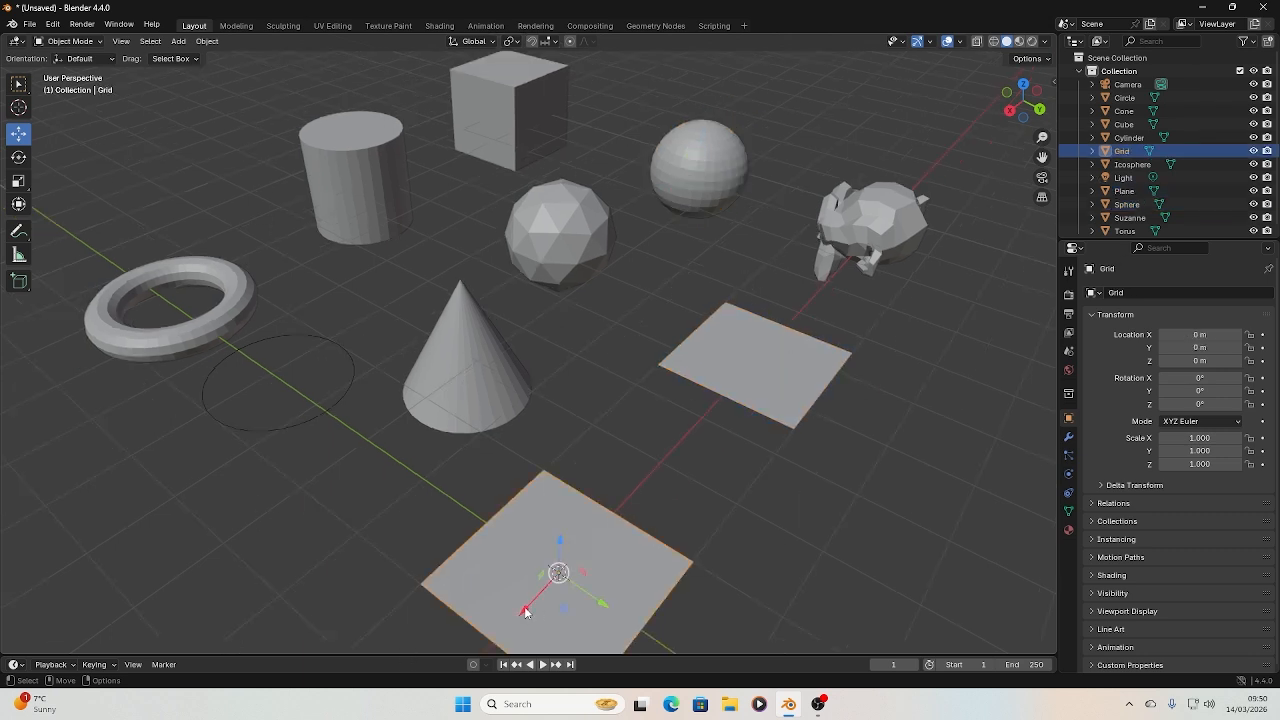
{"action": "left_click_drag", "start_coordinate": [526, 612], "coordinate": [614, 504]}
Compare the plane's and grid's subdivisions in wireframe shading, and restore solid shading
{"action": "left_click", "coordinate": [768, 390]}
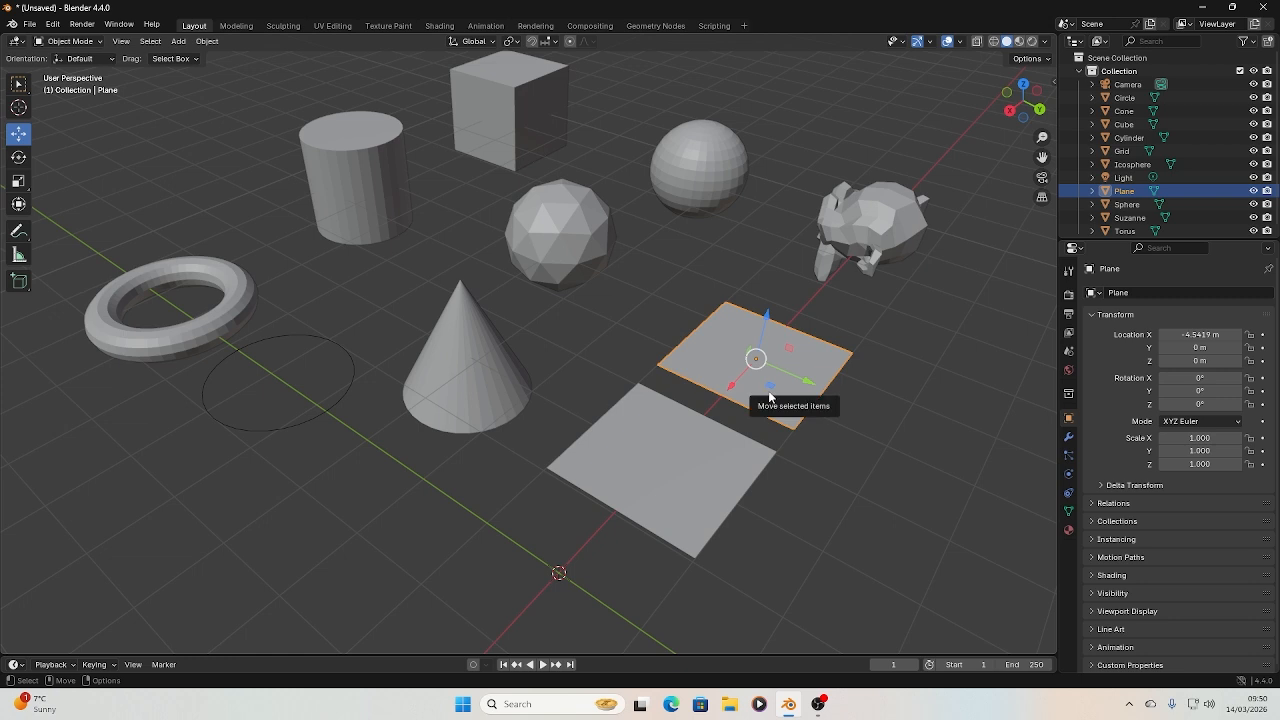
{"action": "left_click", "coordinate": [709, 443]}
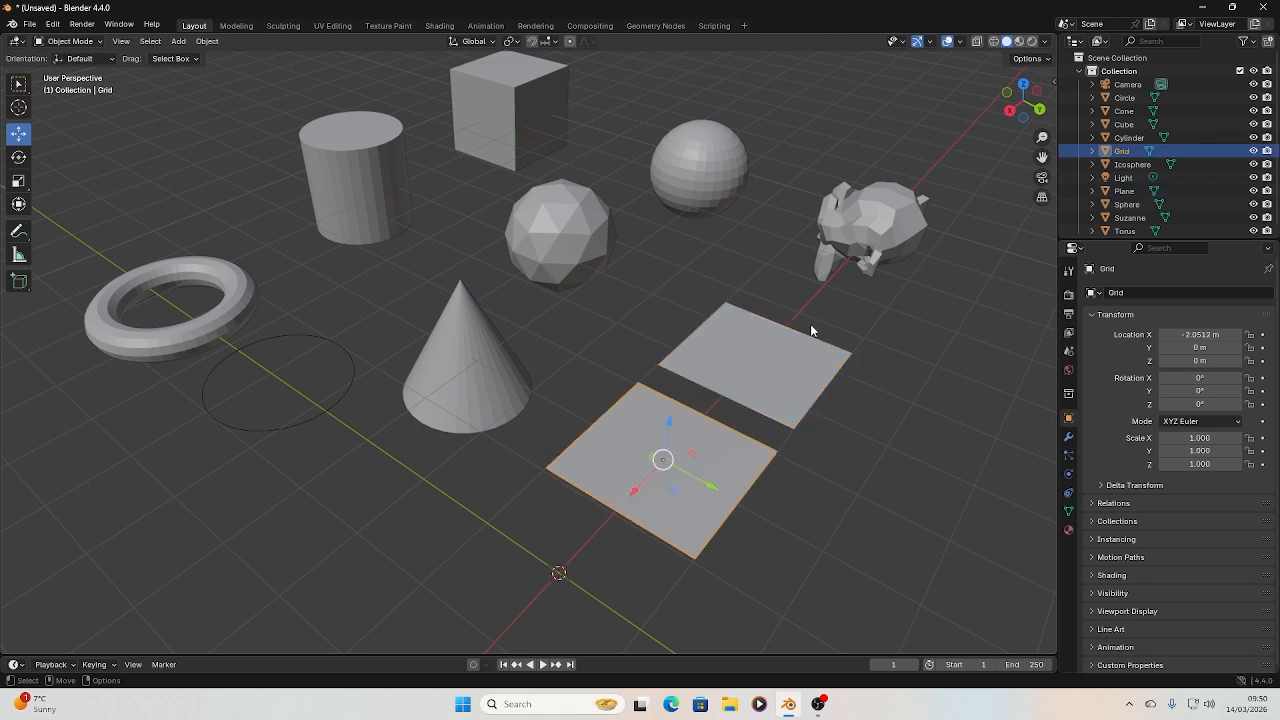
{"action": "left_click", "coordinate": [994, 41]}
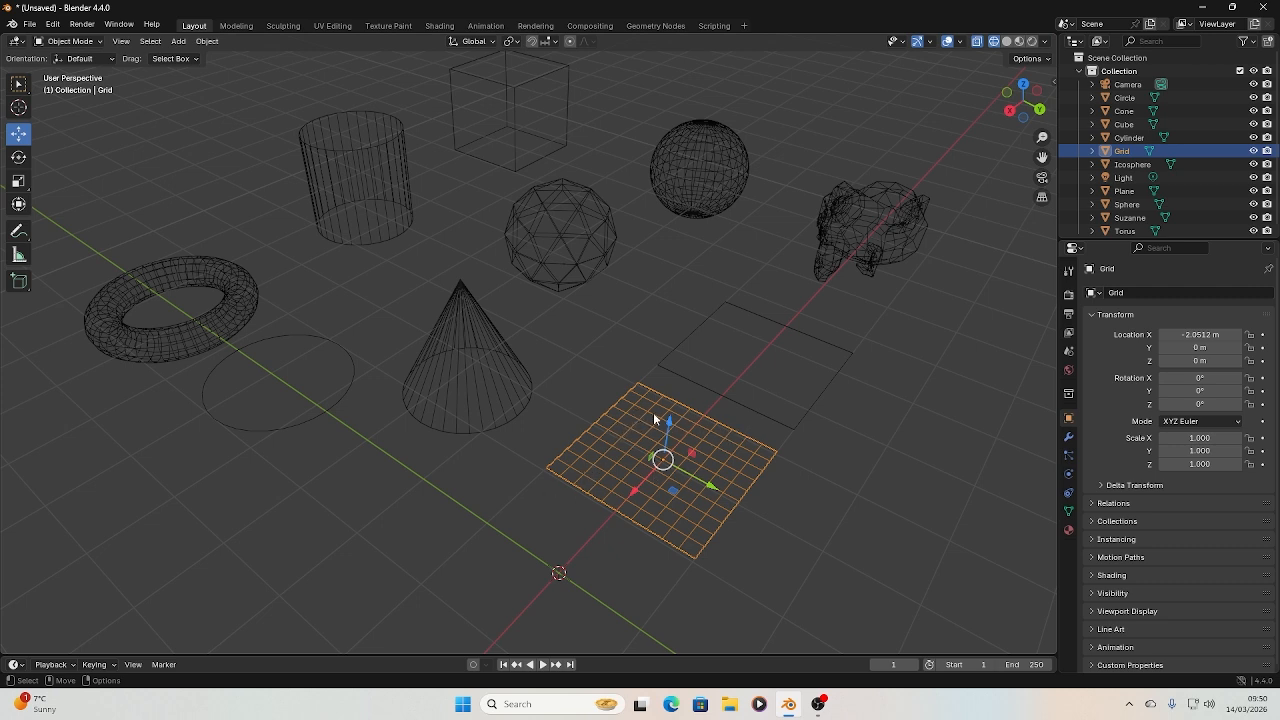
{"action": "left_click", "coordinate": [747, 376]}
{"action": "left_click", "coordinate": [746, 409]}
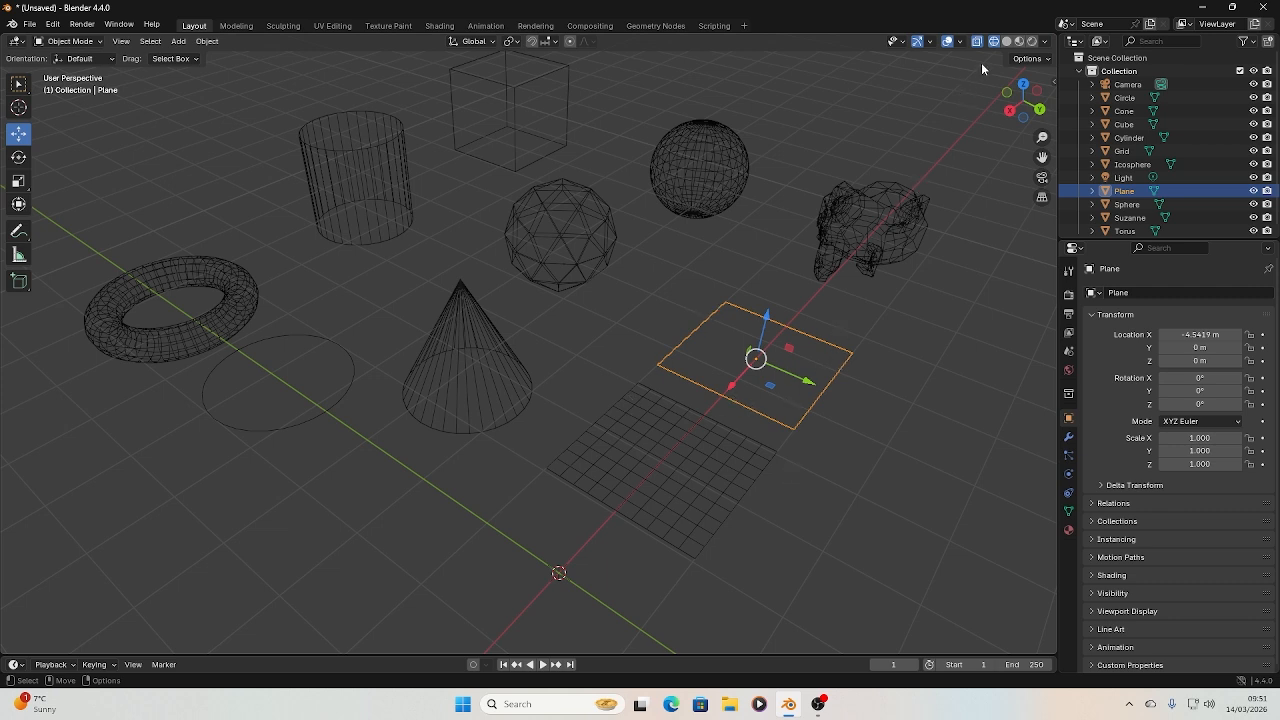
{"action": "left_click", "coordinate": [1006, 41]}
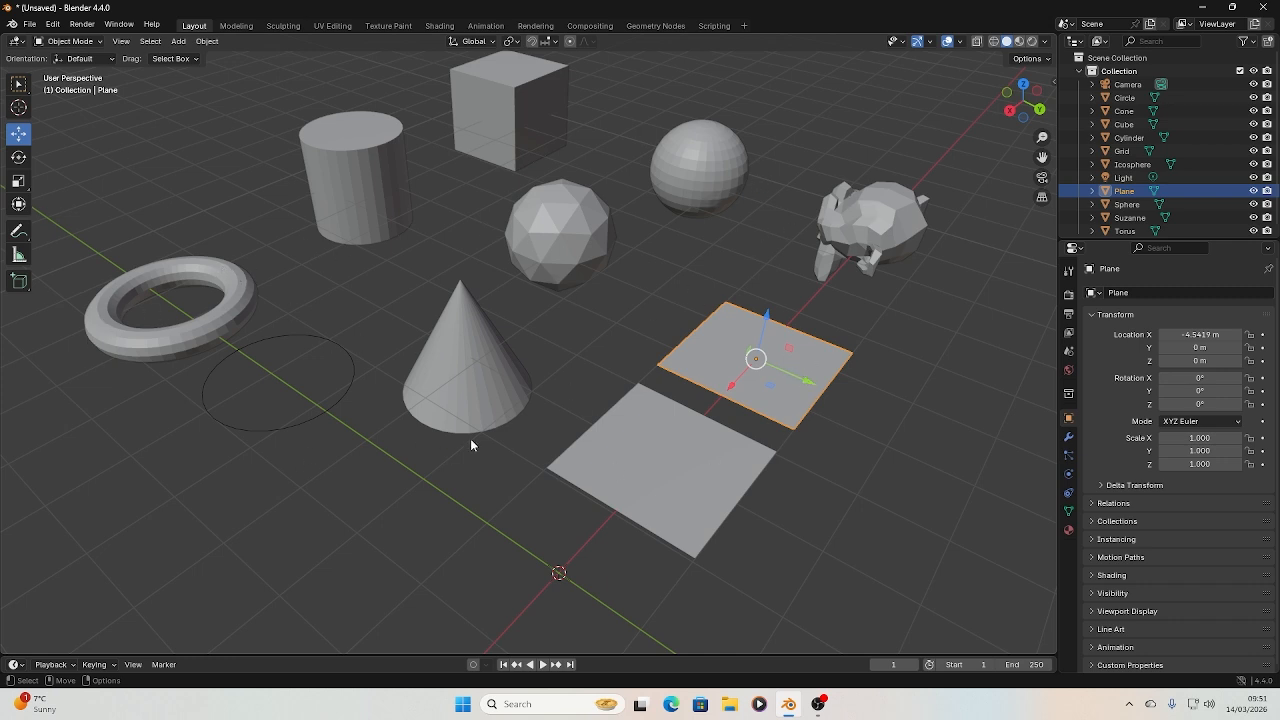
Review the cone, torus, circle, icosphere and UV sphere by selecting each one in turn
{"action": "left_click", "coordinate": [477, 408]}
{"action": "left_click", "coordinate": [212, 321]}
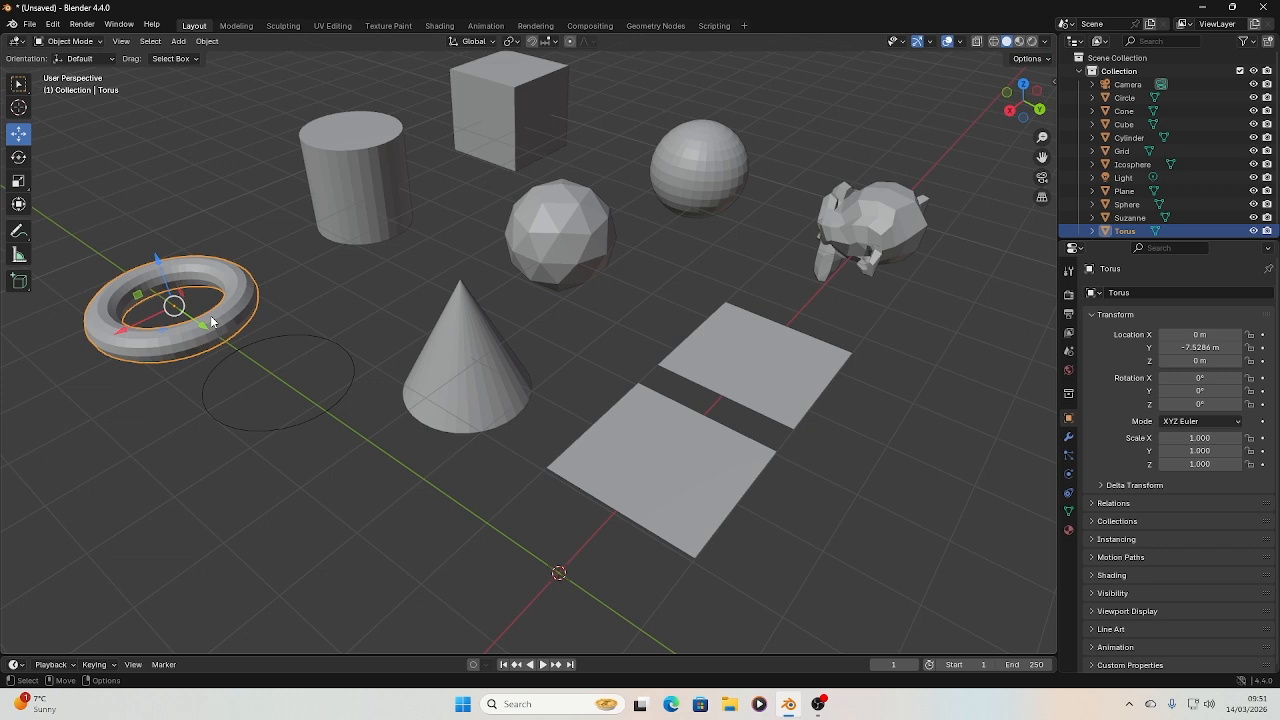
{"action": "left_click", "coordinate": [316, 345]}
{"action": "left_click", "coordinate": [571, 323]}
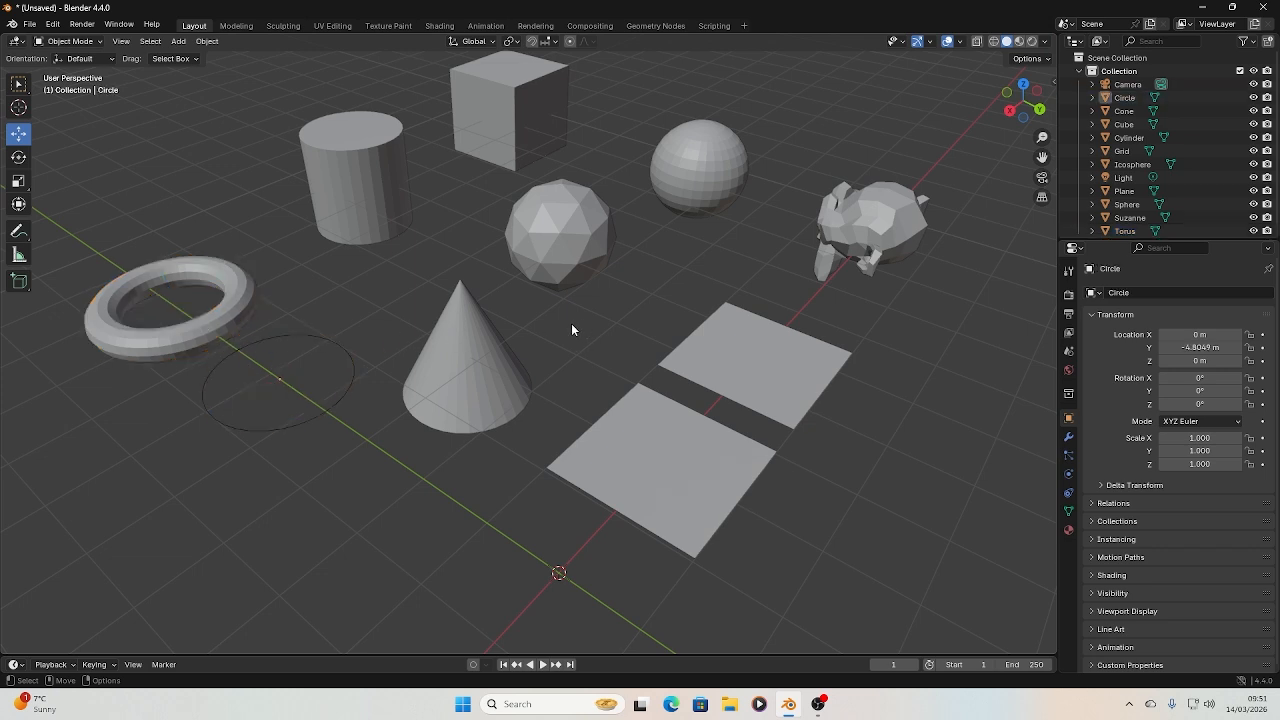
{"action": "left_click", "coordinate": [564, 232]}
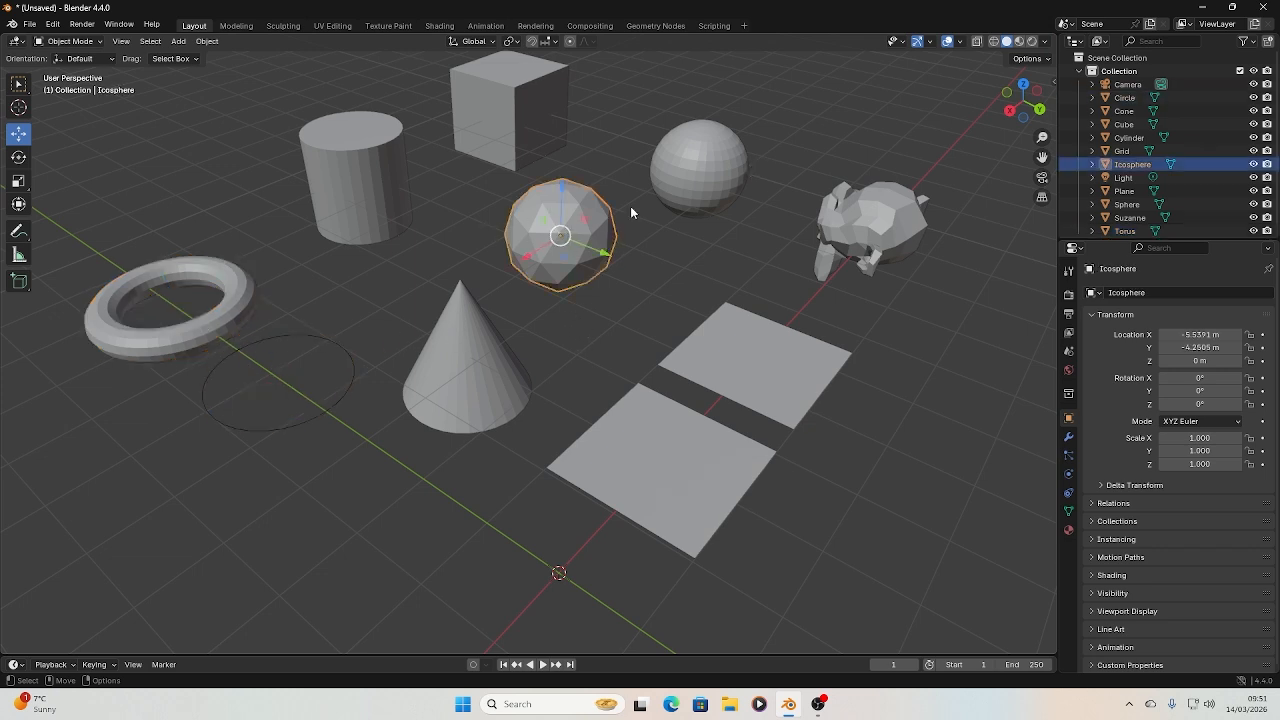
{"action": "left_click", "coordinate": [678, 176]}
Rotate the monkey head to about -11.6° in X, -6.4° in Y and 90.3° in Z so it faces forward
{"action": "left_click", "coordinate": [899, 232]}
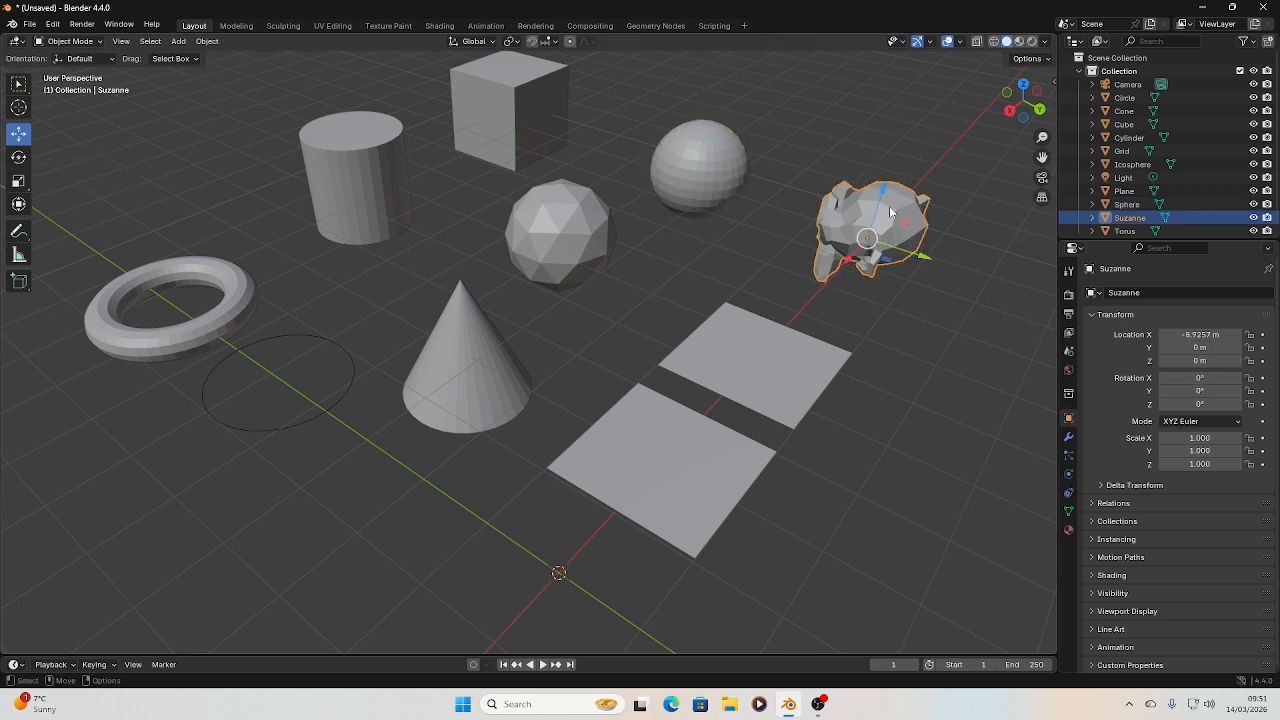
{"action": "left_click", "coordinate": [18, 157]}
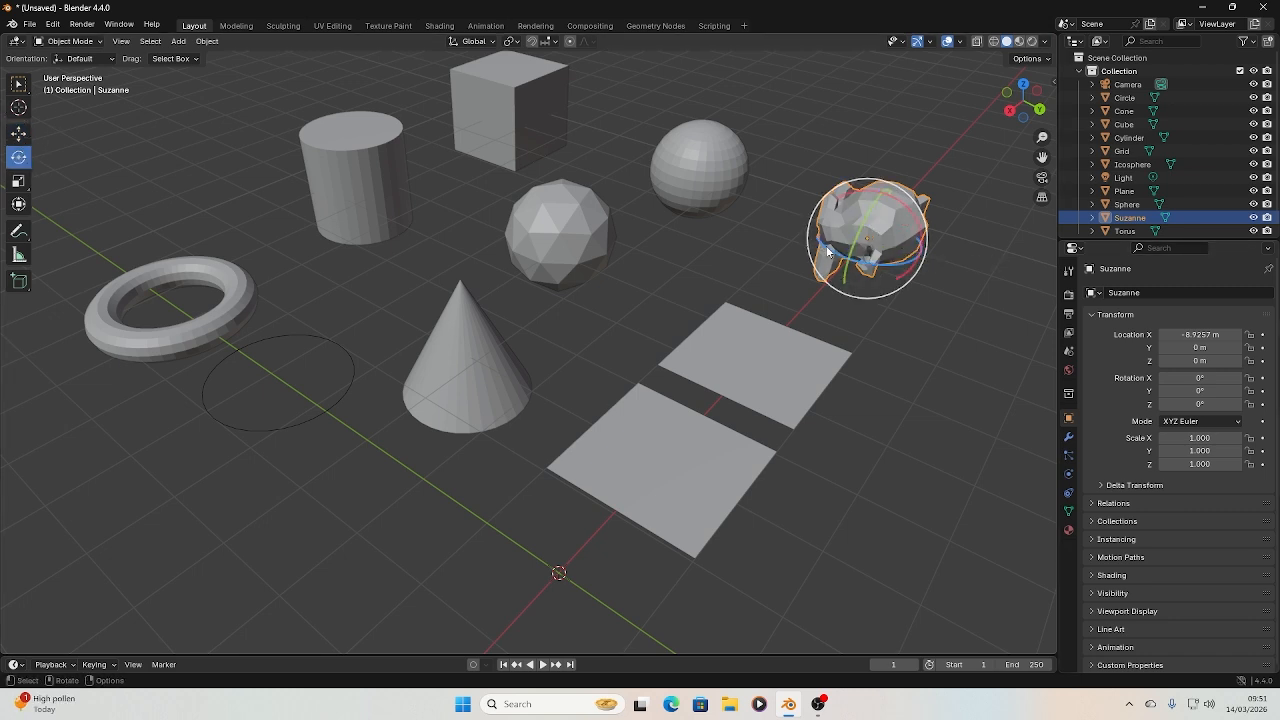
{"action": "left_click_drag", "start_coordinate": [828, 254], "coordinate": [869, 263]}
{"action": "left_click_drag", "start_coordinate": [868, 218], "coordinate": [878, 218]}
{"action": "left_click_drag", "start_coordinate": [877, 263], "coordinate": [895, 268]}
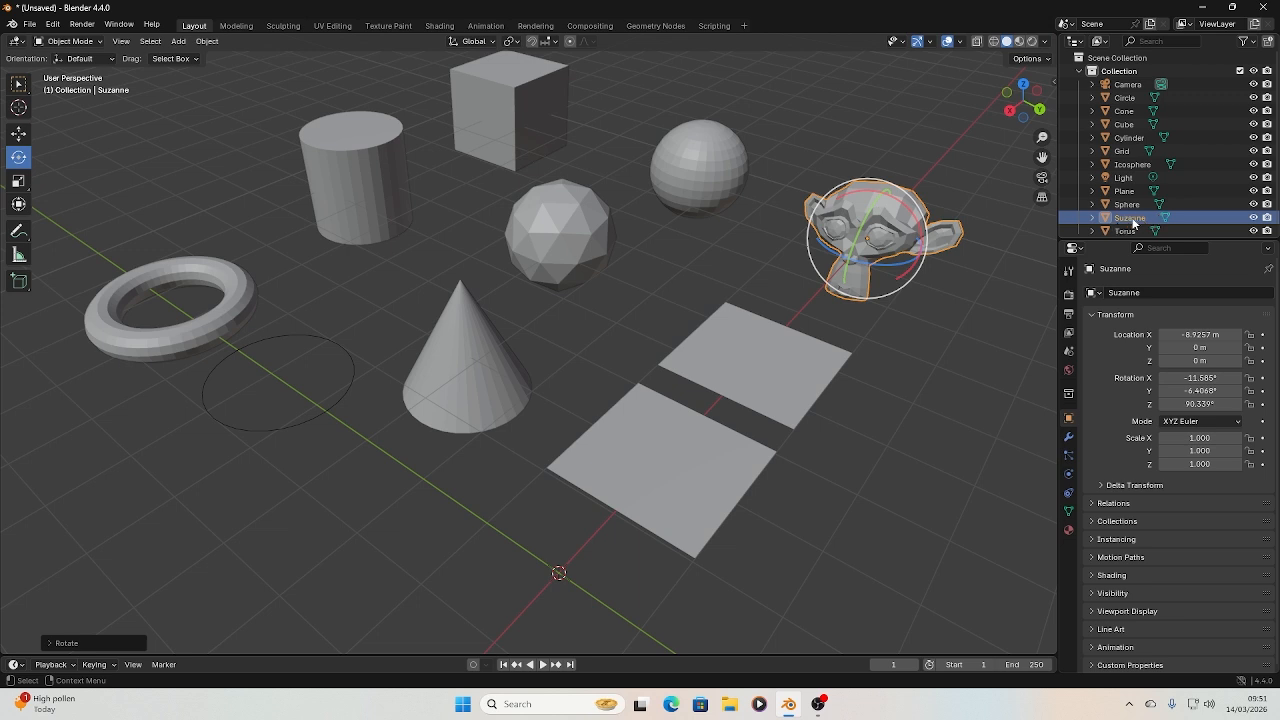
{"action": "left_click", "coordinate": [178, 41]}
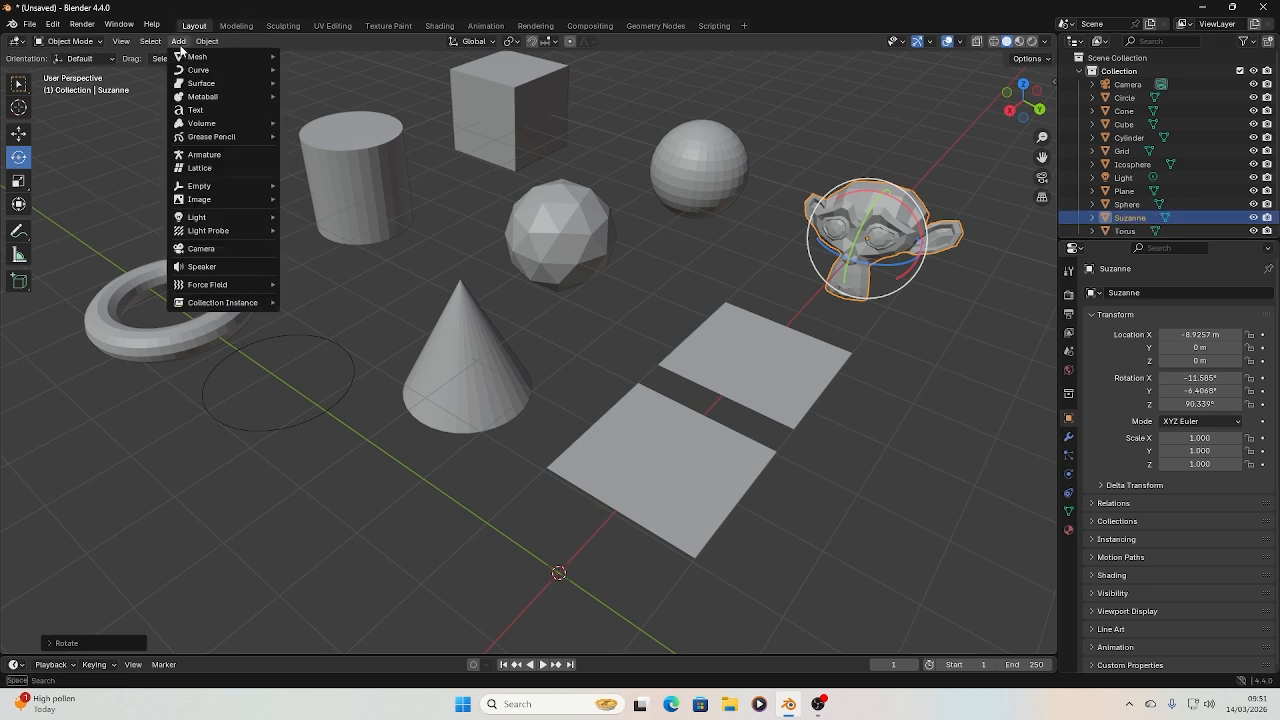
{"action": "mouse_move", "coordinate": [215, 57]}
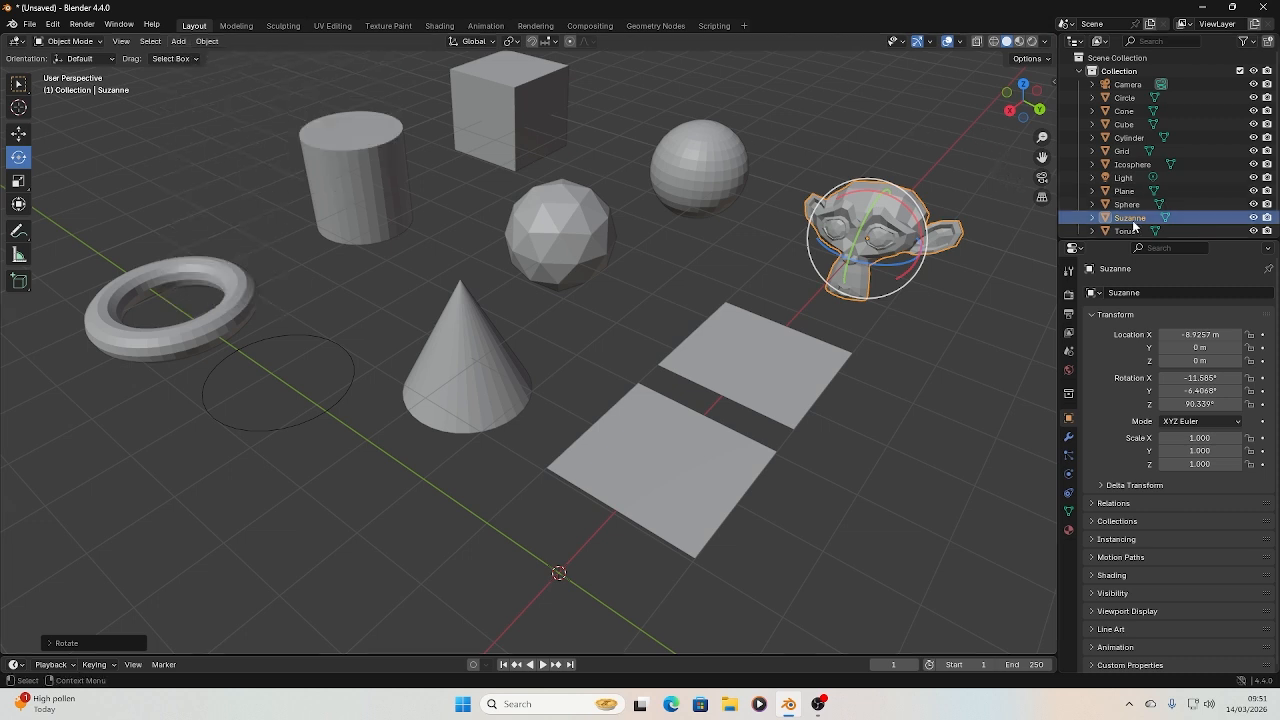
{"action": "left_click", "coordinate": [1178, 220]}
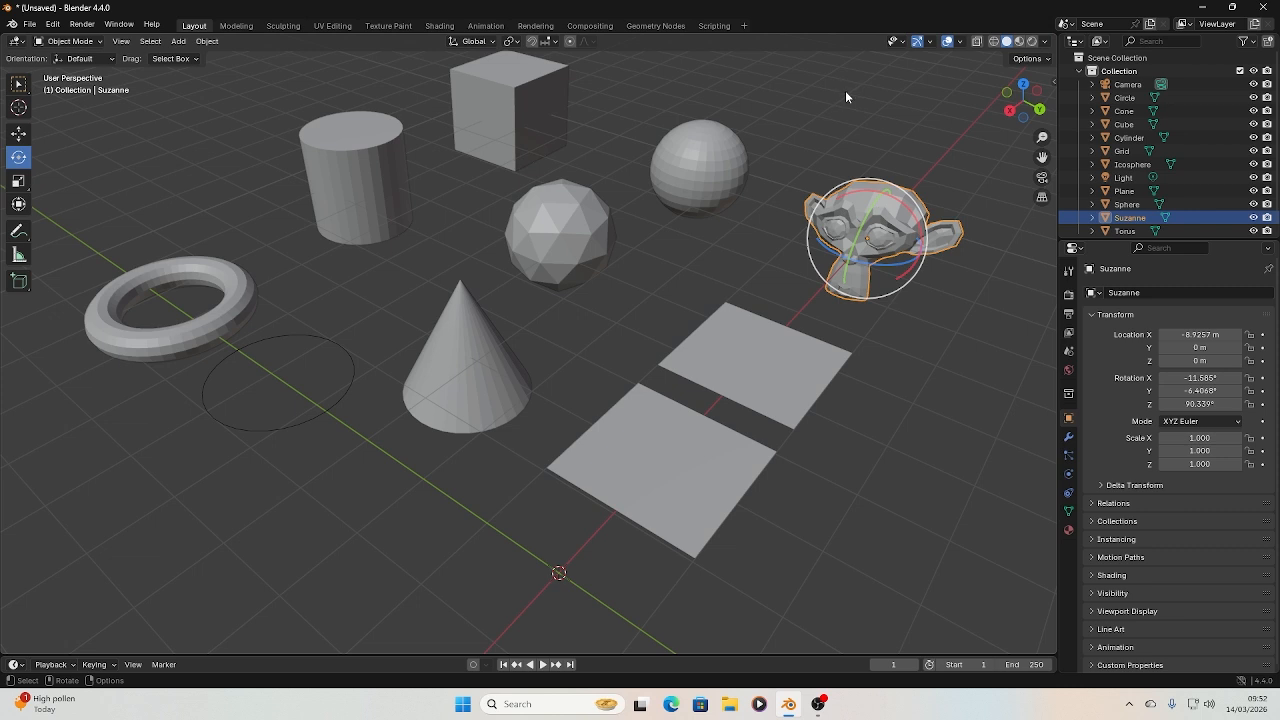
Deselect everything, and hide the whole collection in the viewport and show it again
{"action": "key", "text": "alt+a"}
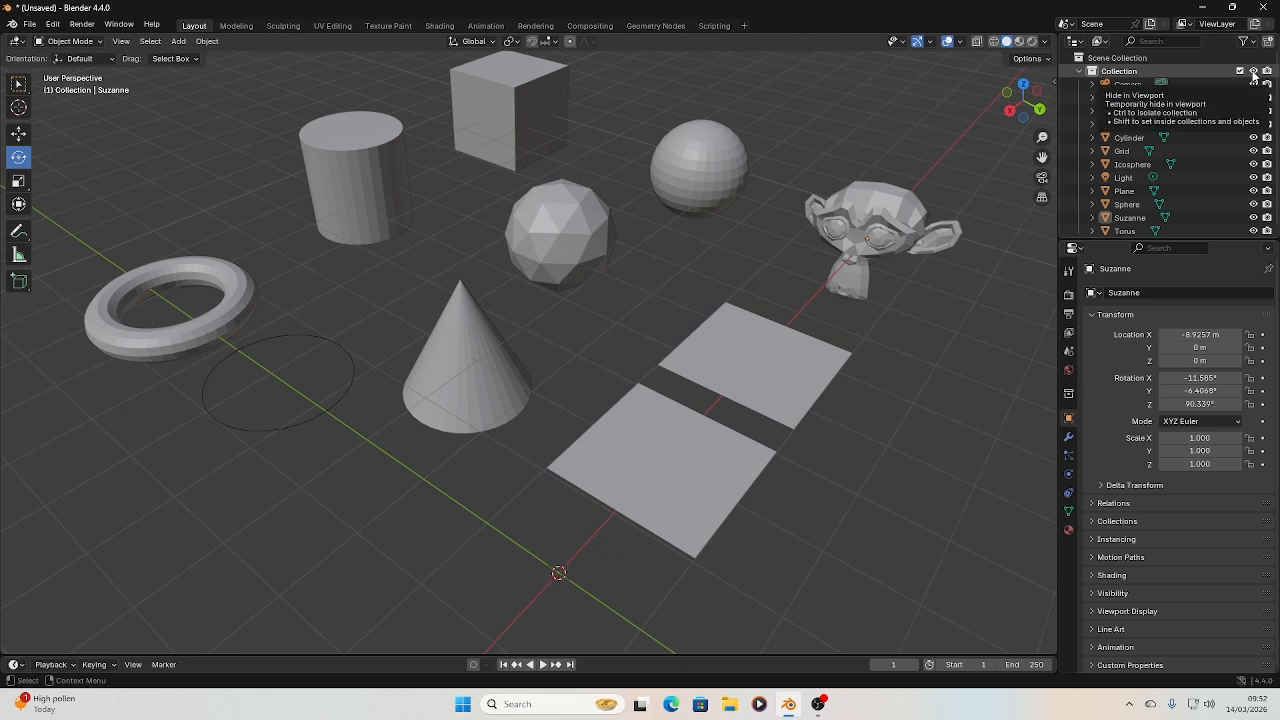
{"action": "left_click", "coordinate": [1254, 71]}
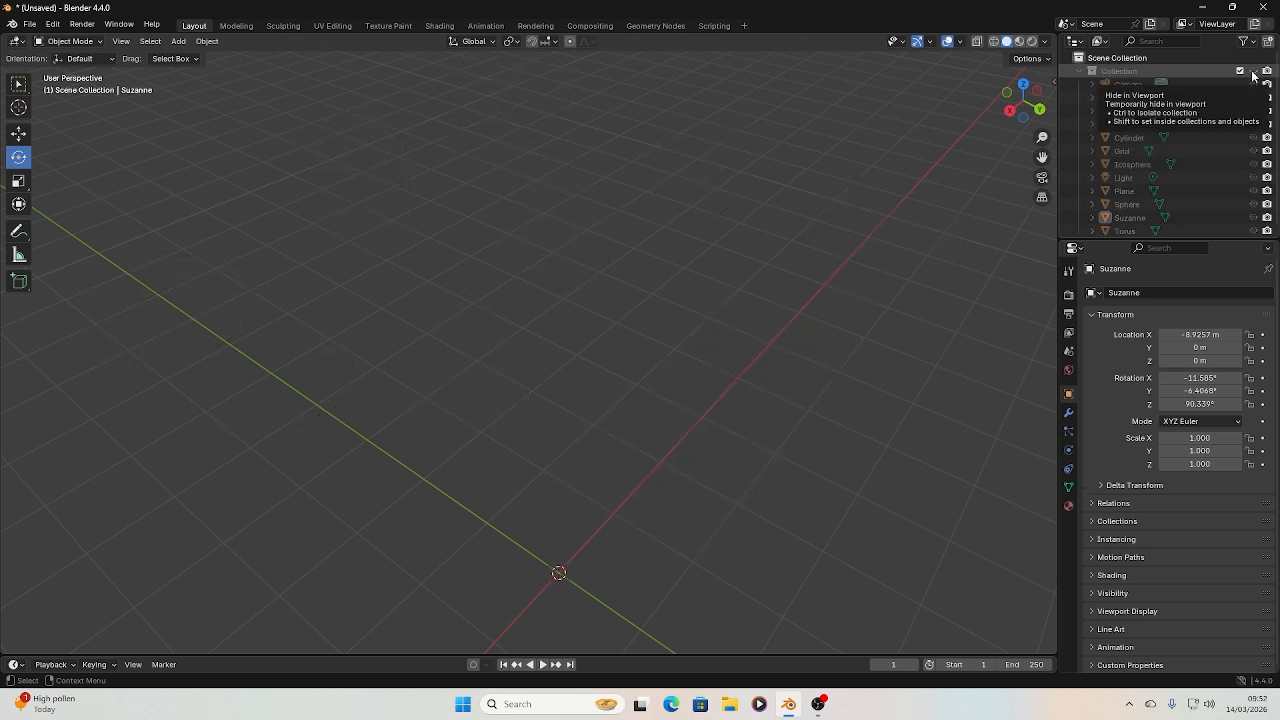
{"action": "left_click", "coordinate": [1254, 71]}
Hide every object in the collection individually in the viewport, from the camera and circle through to Suzanne and the torus
{"action": "left_click", "coordinate": [1254, 84]}
{"action": "left_click", "coordinate": [1254, 97]}
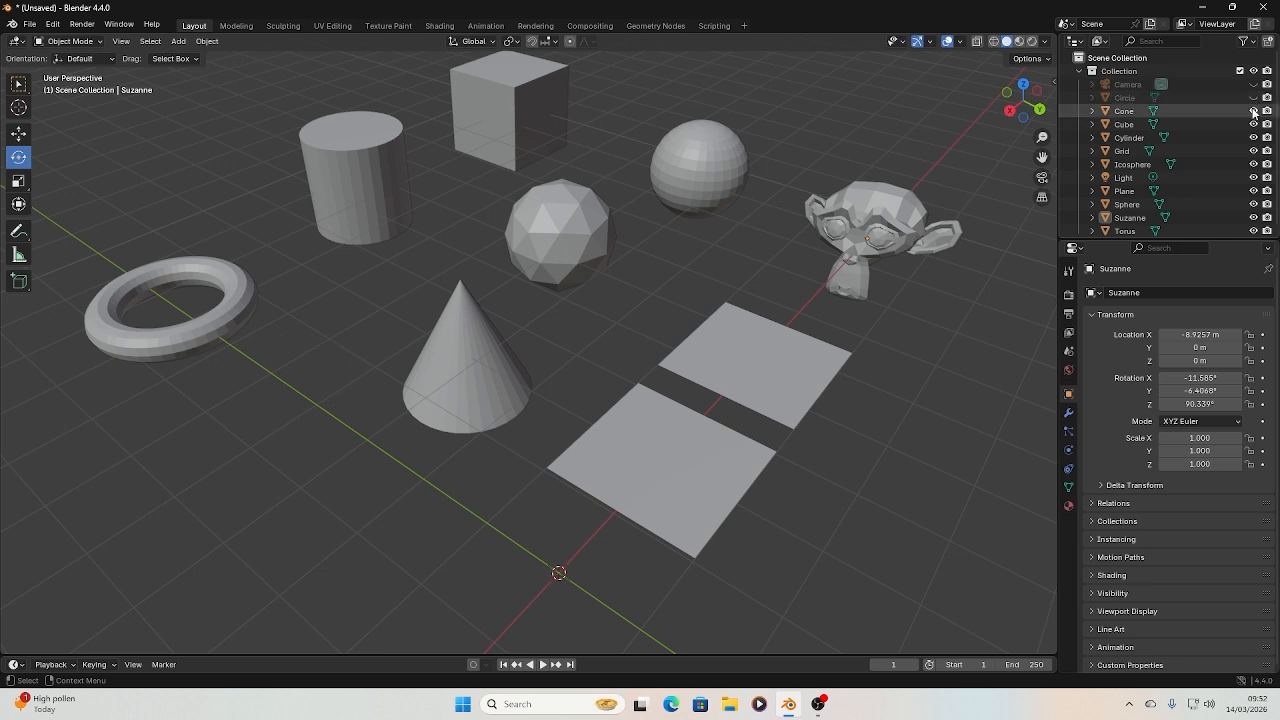
{"action": "left_click", "coordinate": [1254, 111]}
{"action": "left_click", "coordinate": [1254, 124]}
{"action": "left_click", "coordinate": [1254, 137]}
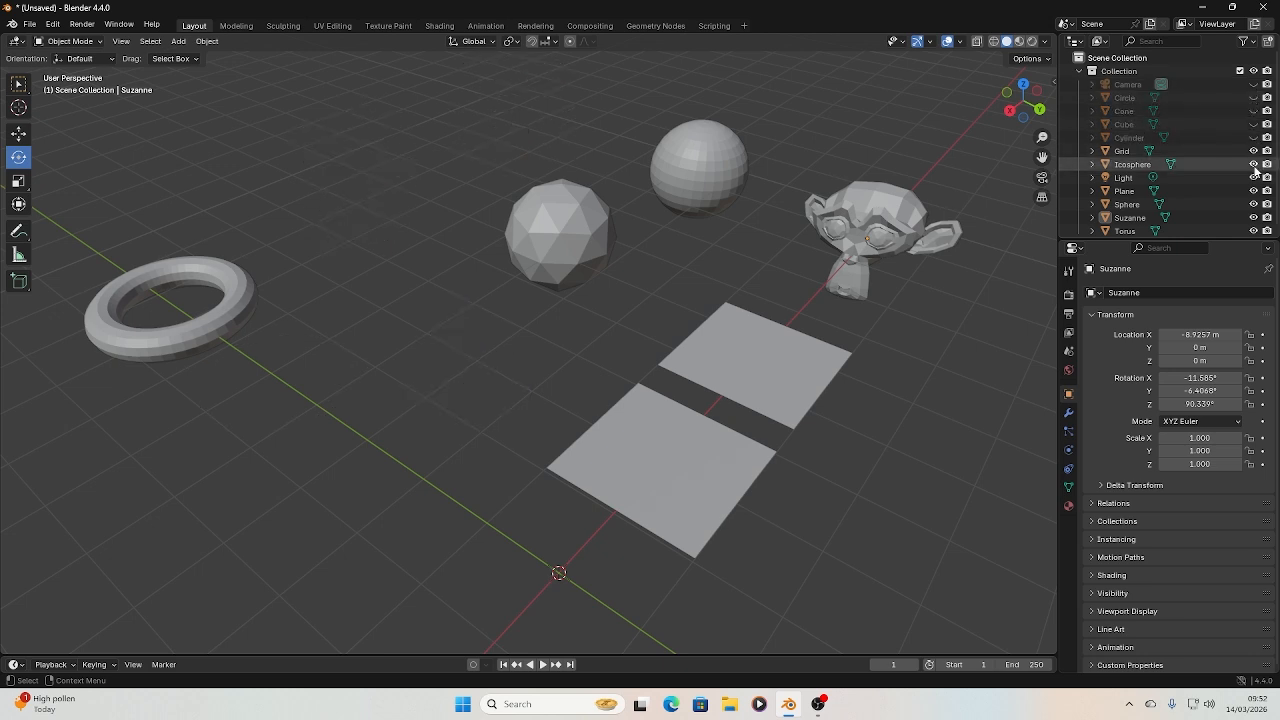
{"action": "left_click", "coordinate": [1254, 150]}
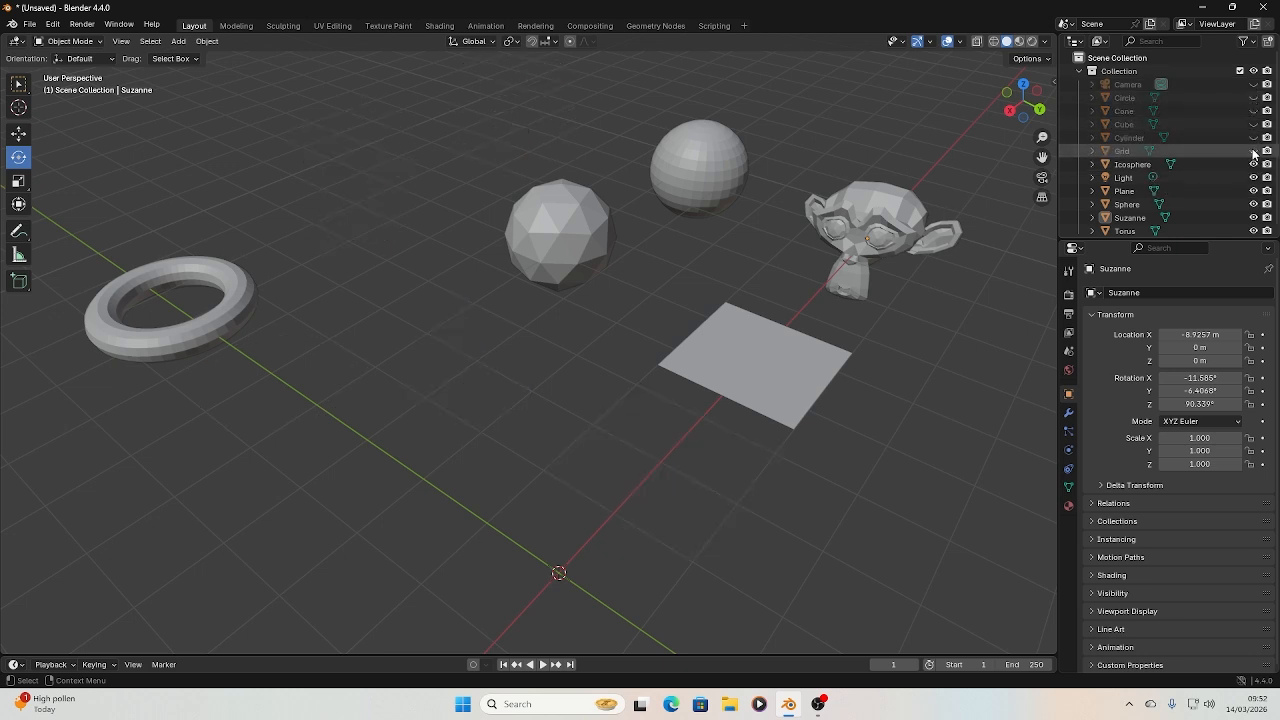
{"action": "left_click", "coordinate": [1254, 164]}
{"action": "left_click", "coordinate": [1254, 177]}
{"action": "left_click", "coordinate": [1254, 190]}
{"action": "left_click", "coordinate": [1254, 204]}
{"action": "left_click", "coordinate": [1254, 217]}
{"action": "left_click", "coordinate": [1254, 230]}
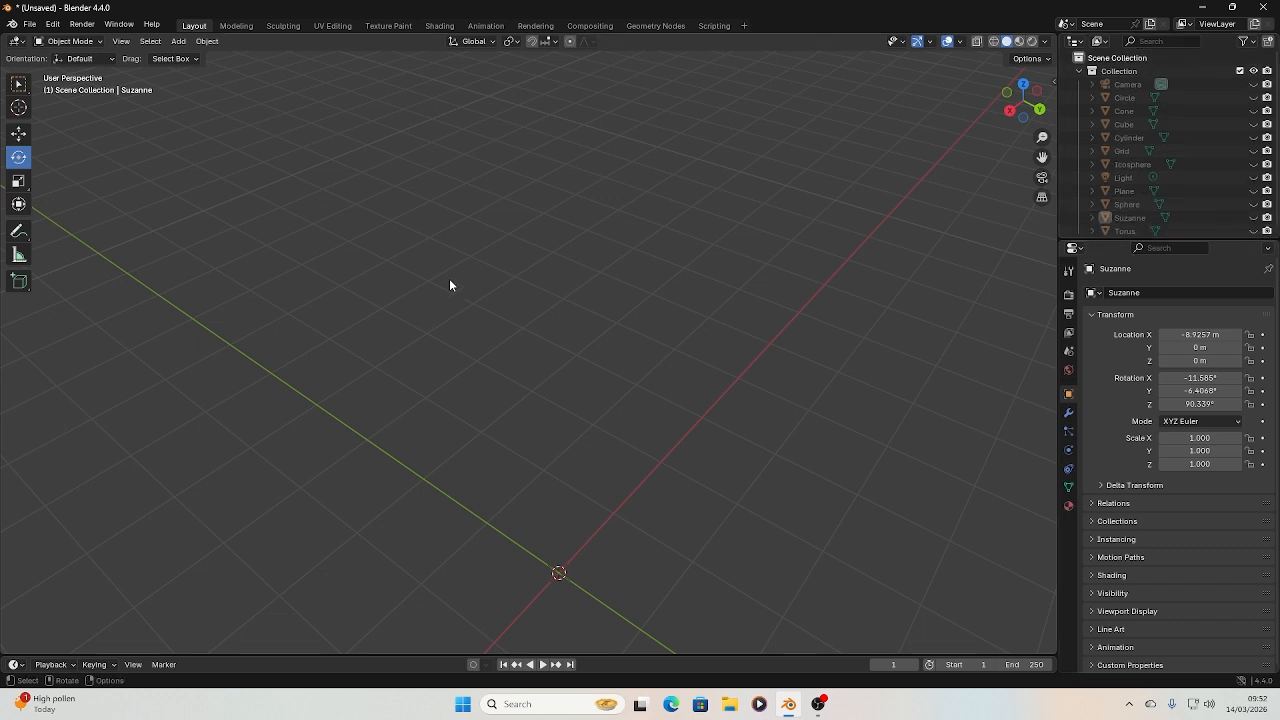
Add a cylinder mesh with its creation settings expanded, and delete it again
{"action": "left_click", "coordinate": [179, 42]}
{"action": "mouse_move", "coordinate": [192, 58]}
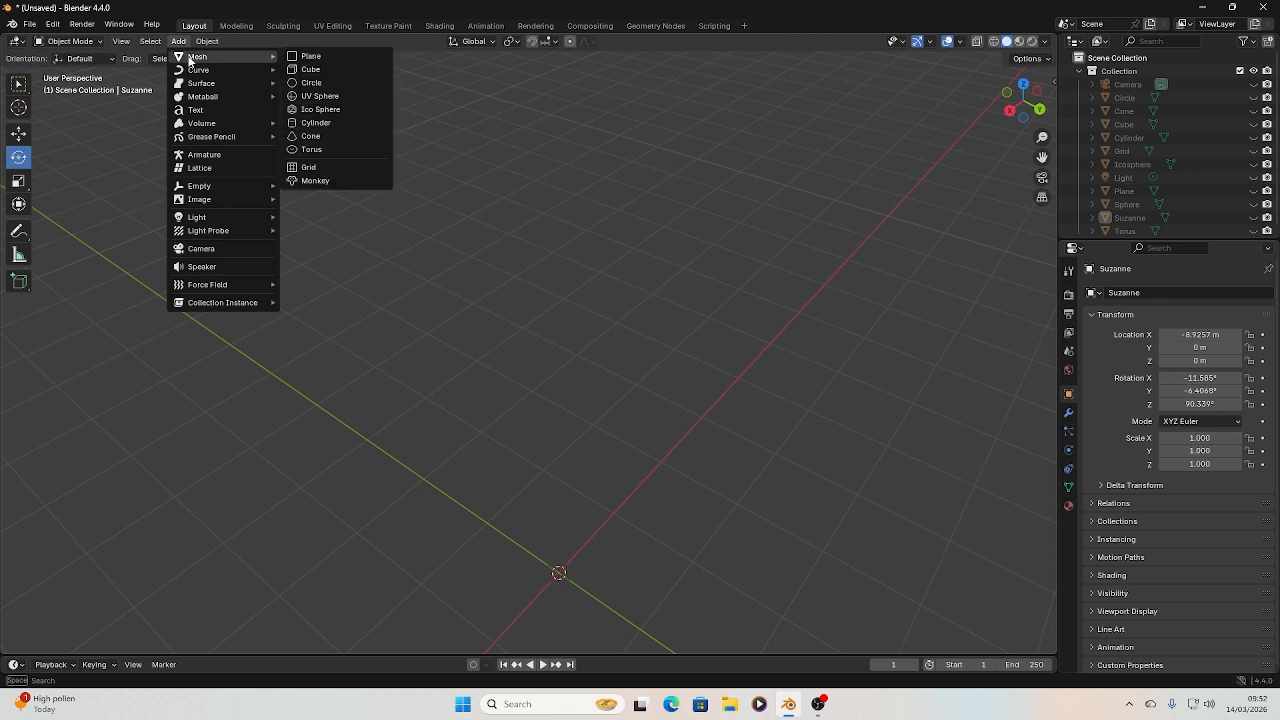
{"action": "left_click", "coordinate": [316, 123]}
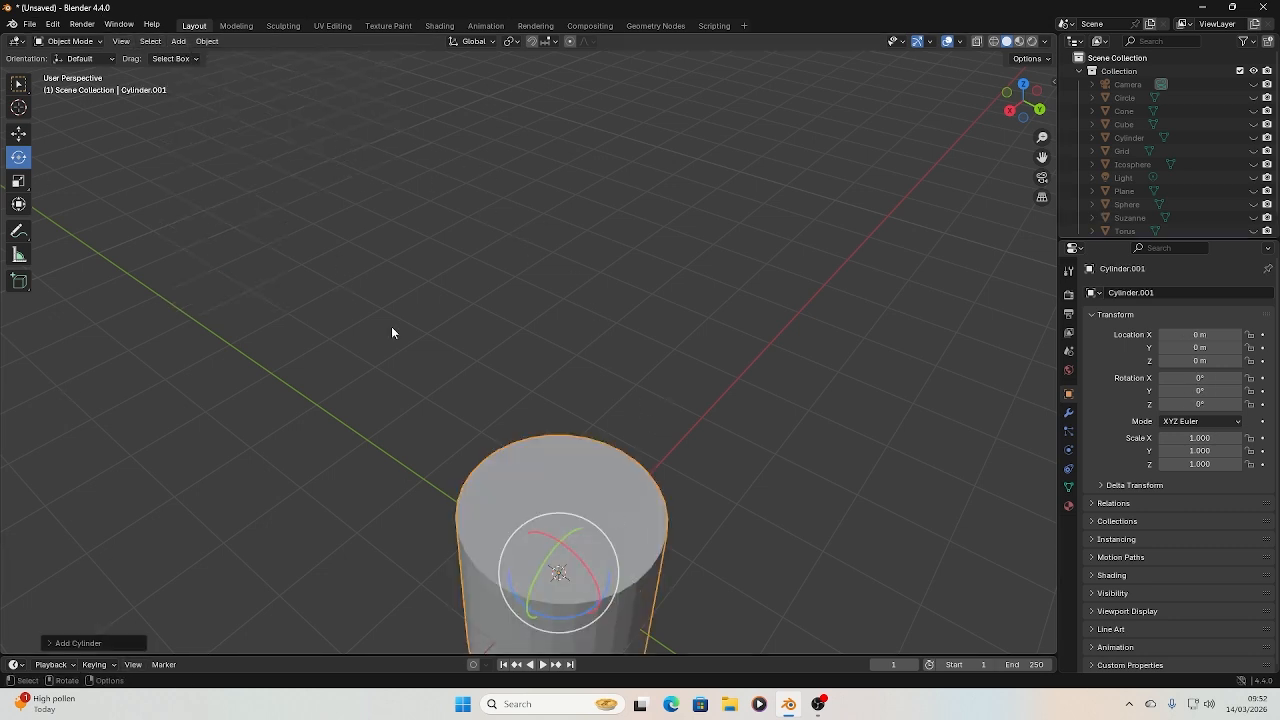
{"action": "left_click", "coordinate": [132, 645]}
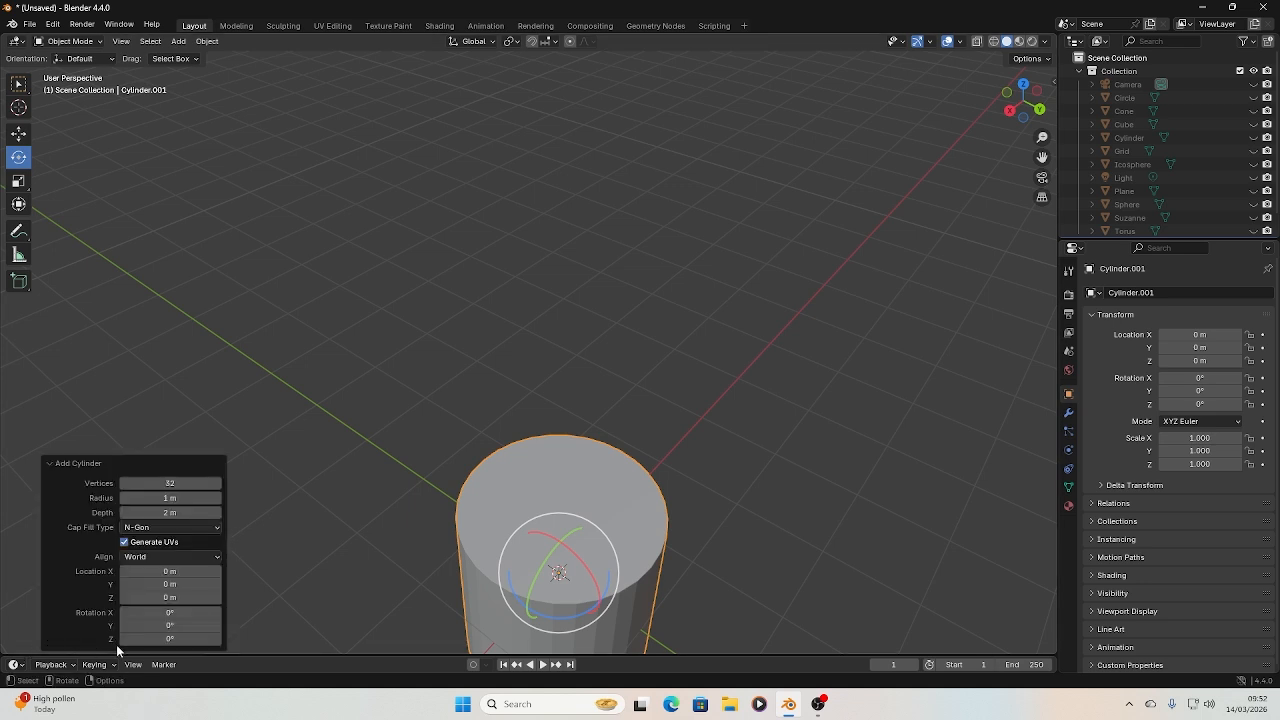
{"action": "left_click", "coordinate": [349, 326]}
{"action": "left_click", "coordinate": [575, 472]}
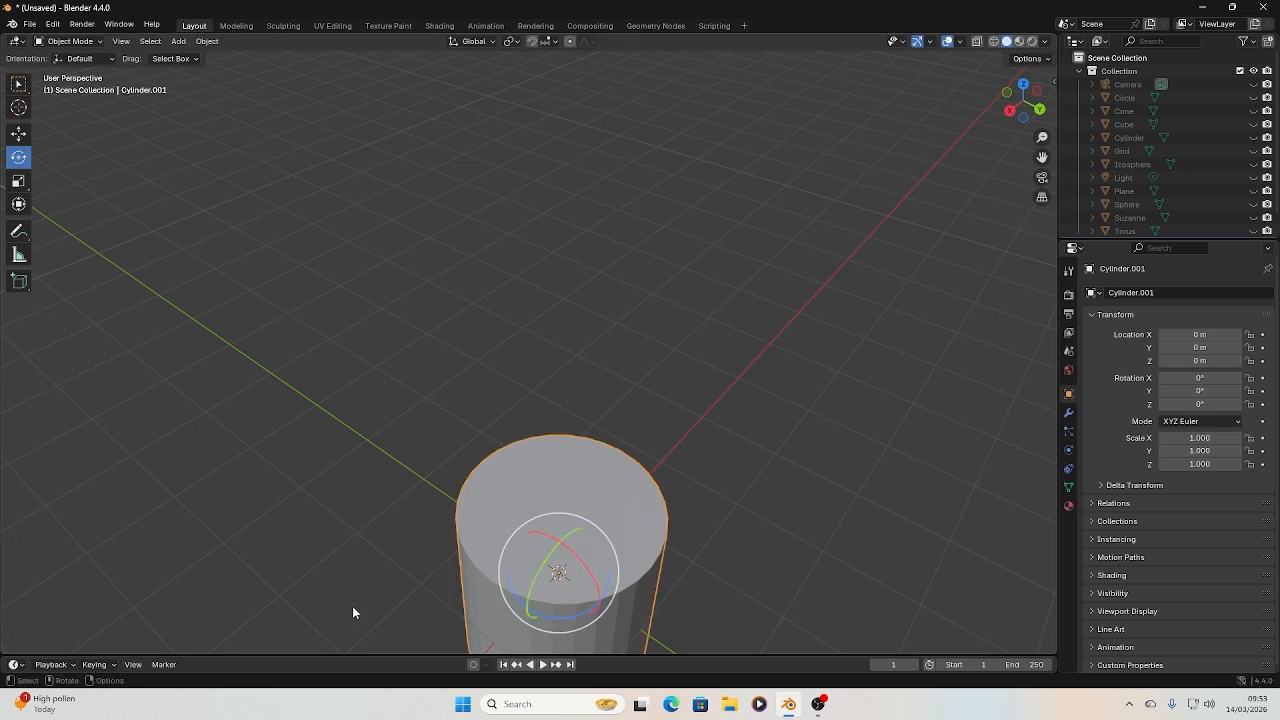
{"action": "key", "text": "Delete"}
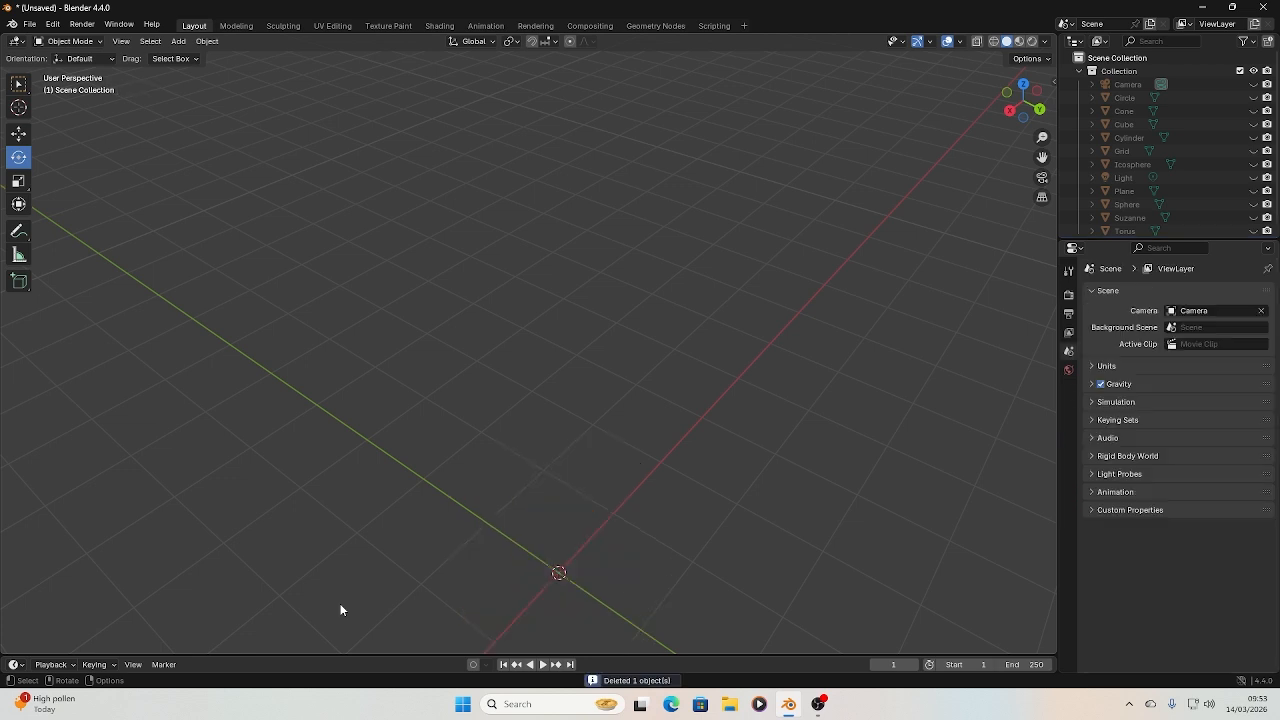
Add a new cylinder mesh at the origin and frame it in the viewport
{"action": "left_click", "coordinate": [176, 42]}
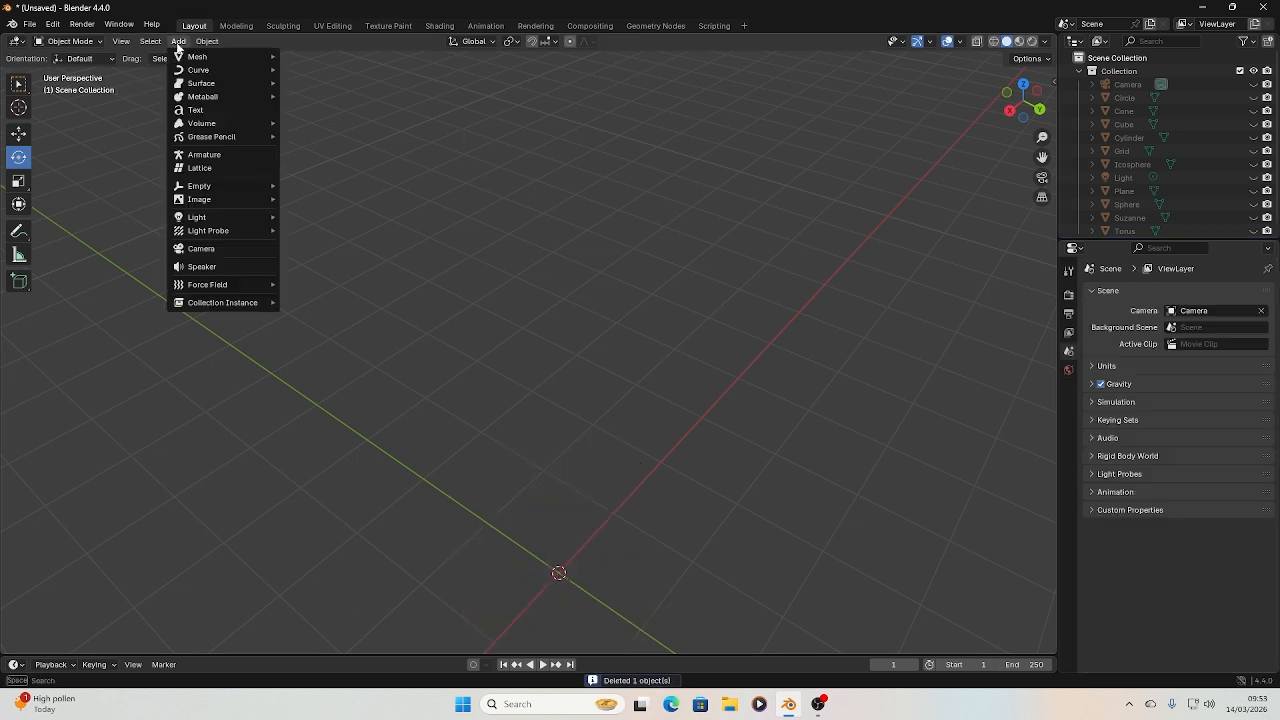
{"action": "mouse_move", "coordinate": [190, 58]}
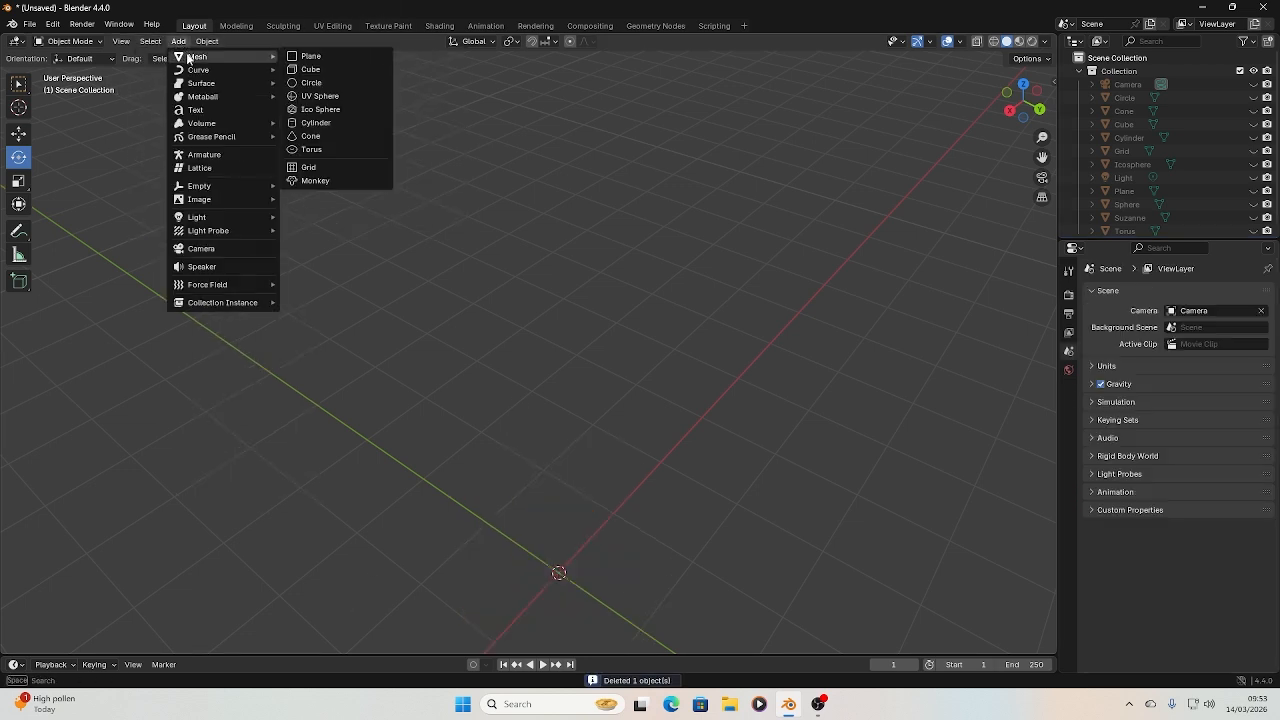
{"action": "left_click", "coordinate": [358, 126]}
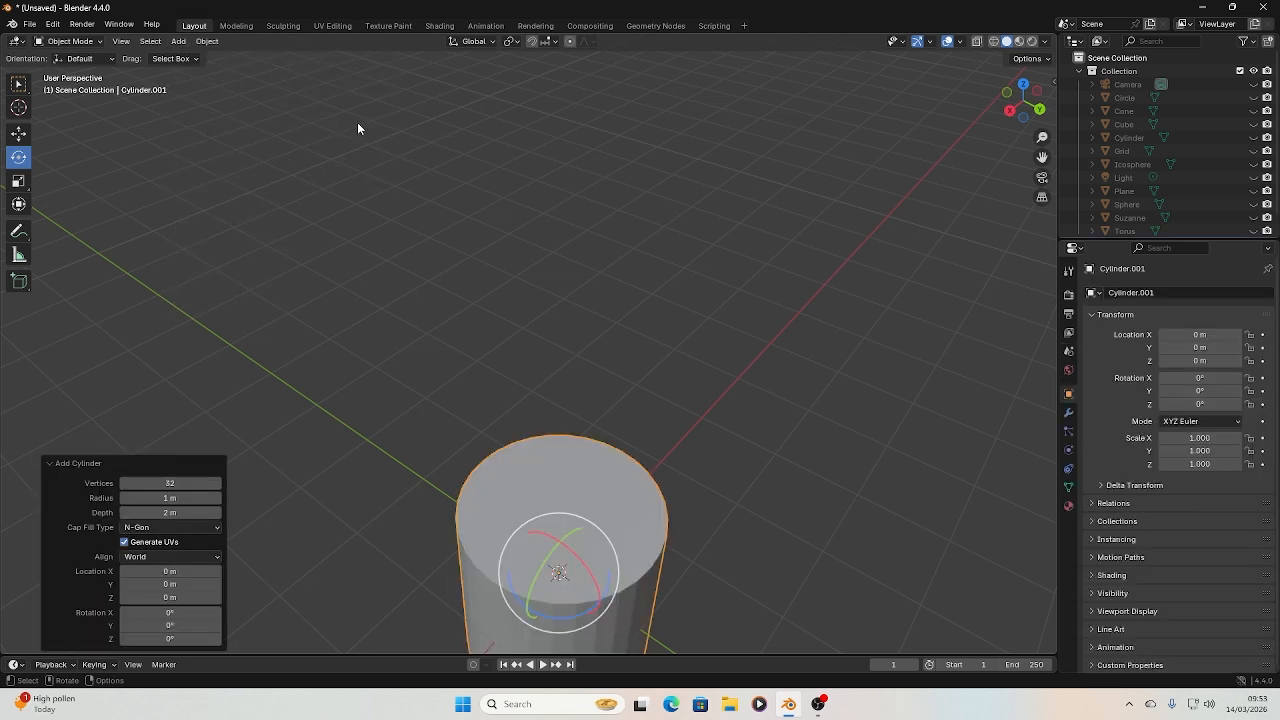
{"action": "left_click", "coordinate": [121, 41]}
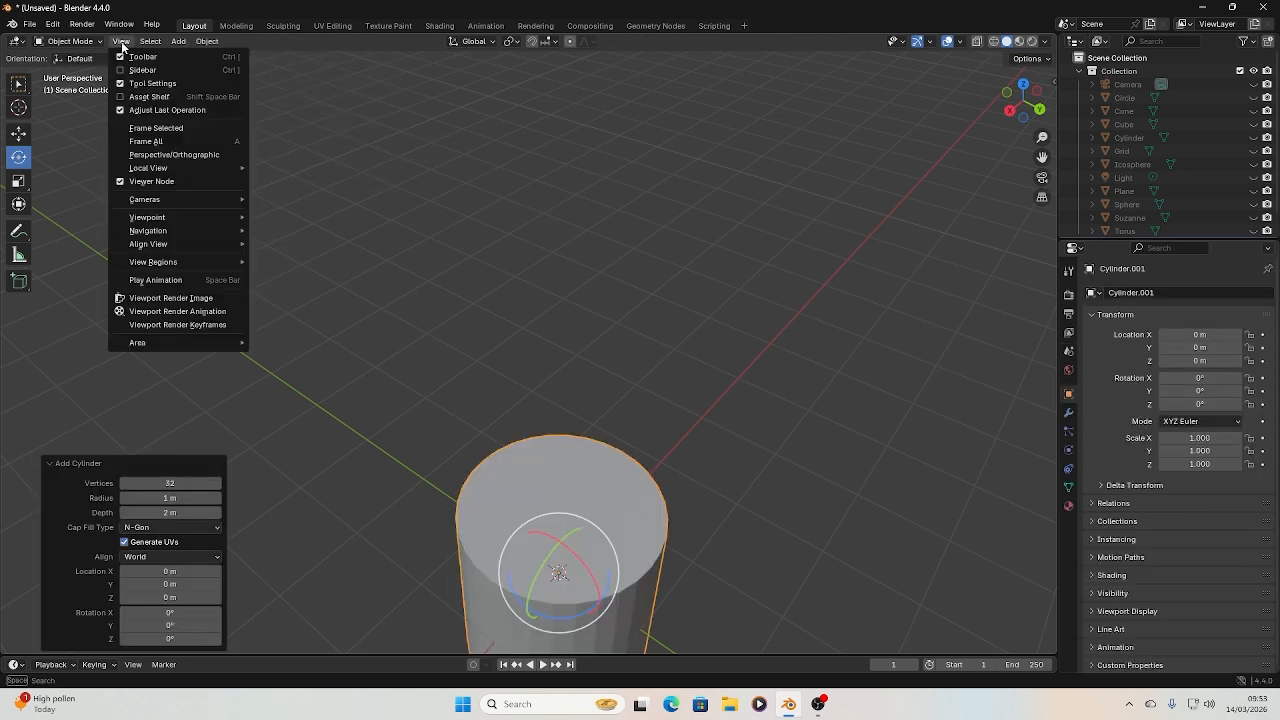
{"action": "left_click", "coordinate": [155, 130]}
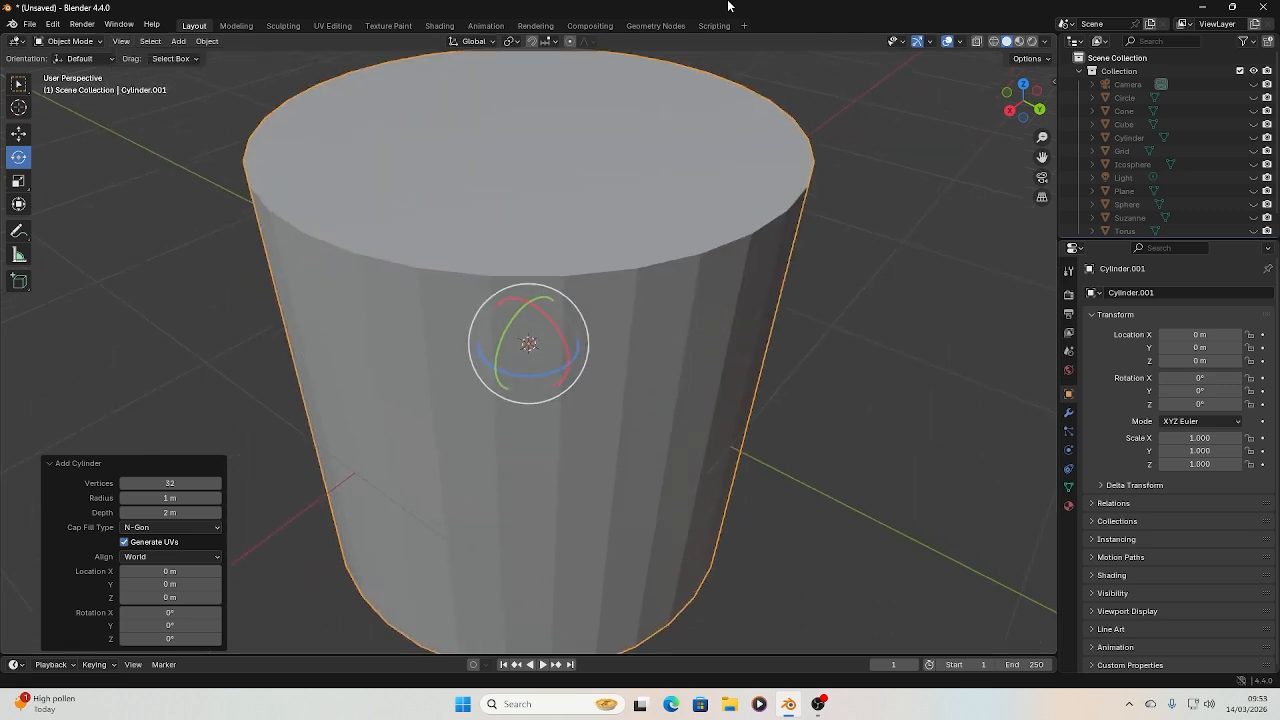
{"action": "scroll", "coordinate": [735, 190], "scroll_direction": "down", "scroll_amount": 3}
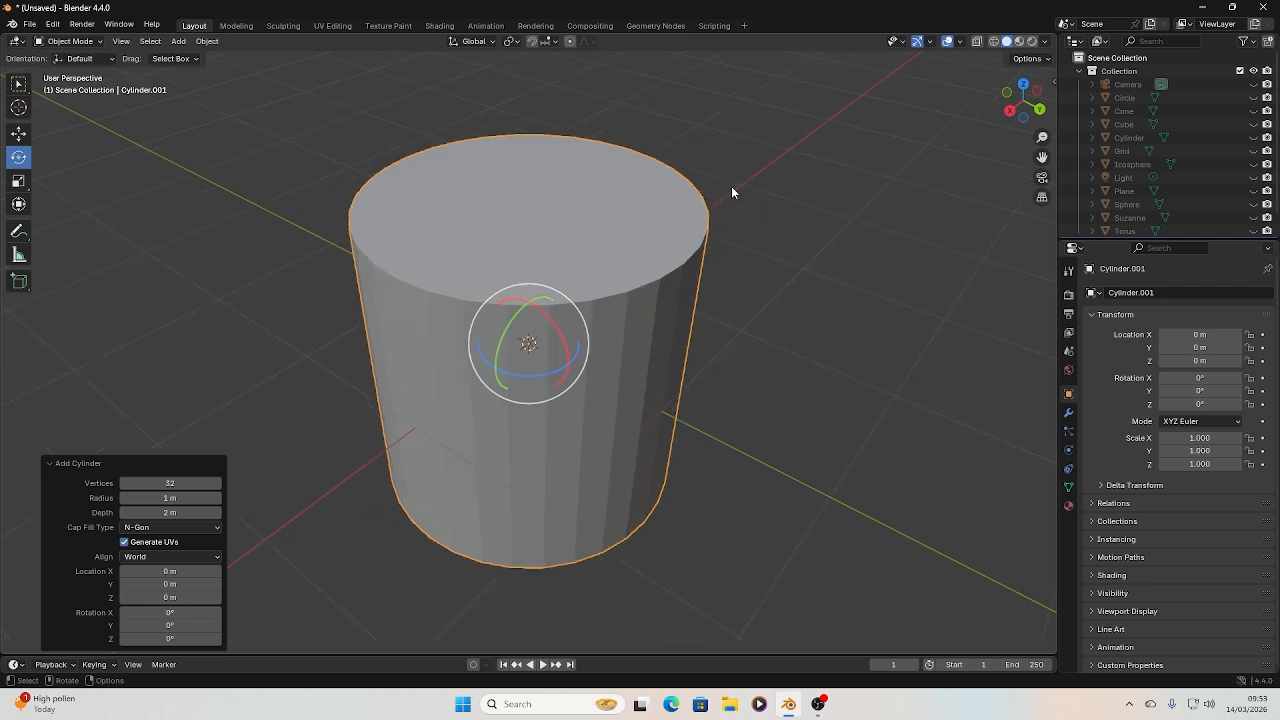
{"action": "scroll", "coordinate": [740, 185], "scroll_direction": "down", "scroll_amount": 3}
{"action": "scroll", "coordinate": [700, 178], "scroll_direction": "up", "scroll_amount": 1}
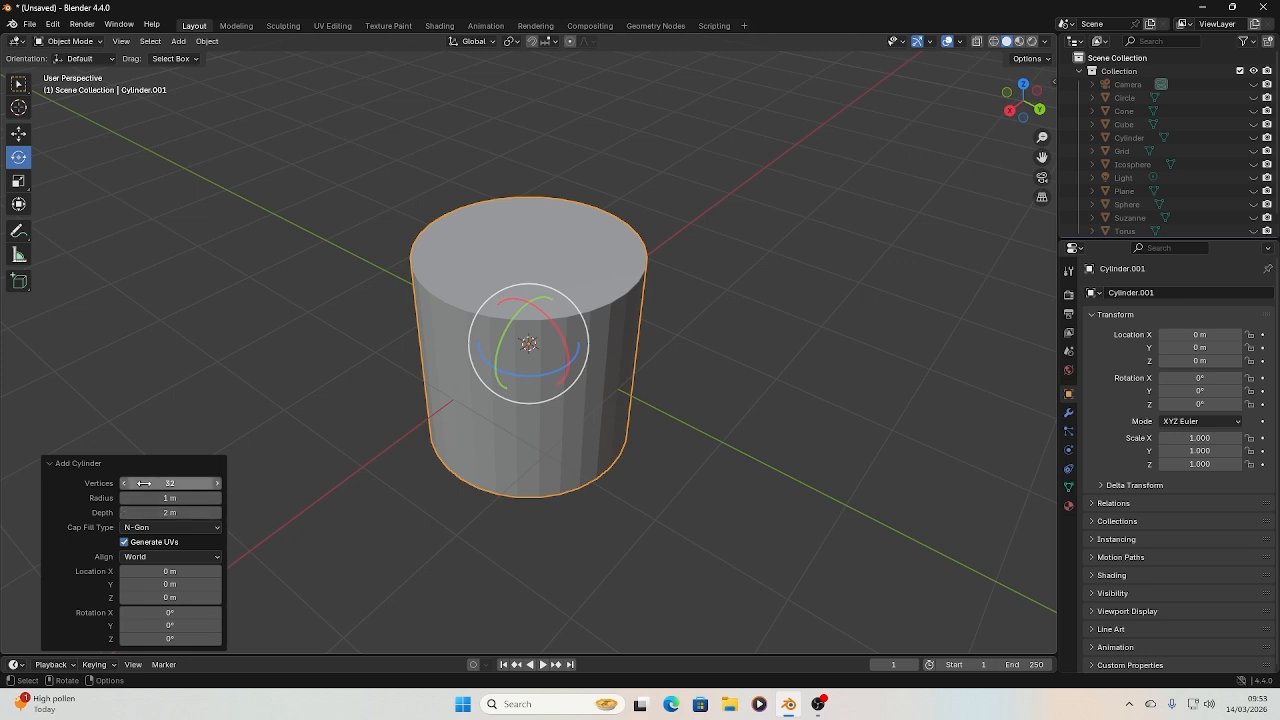
Set the new cylinder's vertex count to 10 in its creation settings
{"action": "left_click", "coordinate": [80, 465]}
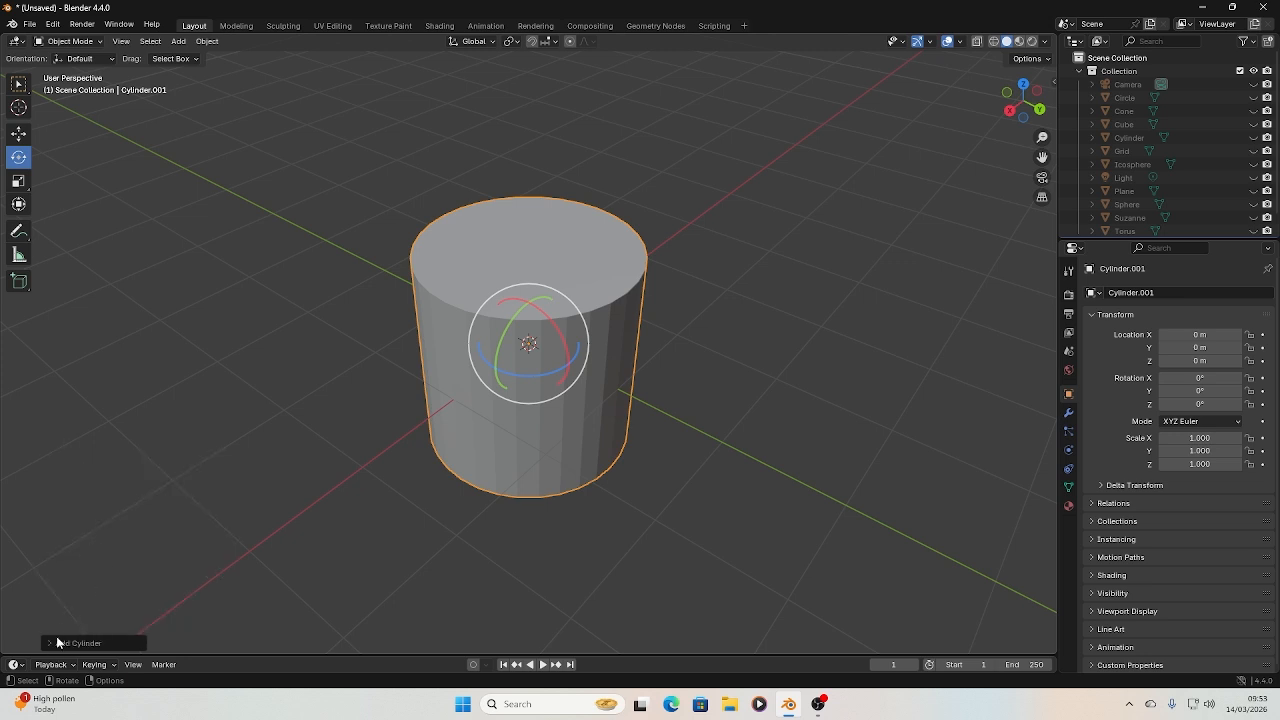
{"action": "left_click", "coordinate": [95, 643]}
{"action": "left_click", "coordinate": [170, 483]}
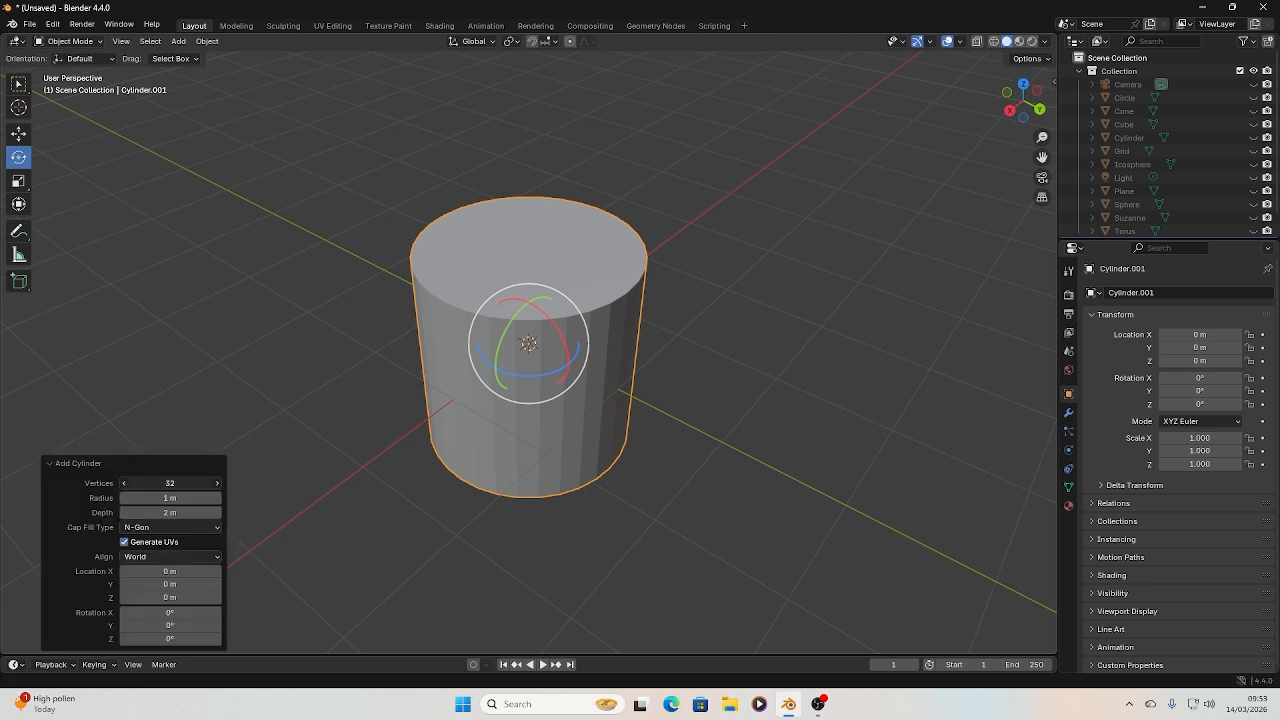
{"action": "type", "text": "10"}
{"action": "key", "text": "Return"}
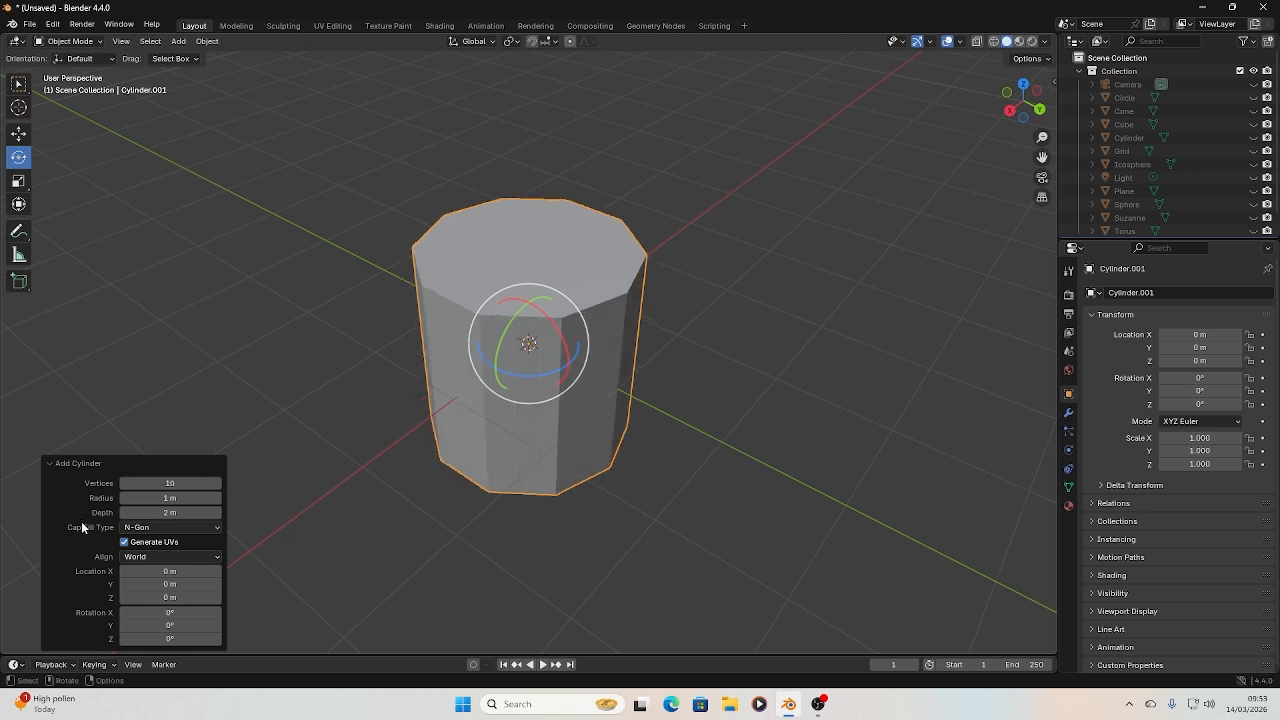
Keep the cylinder's radius at 1 m and set its depth to 0.5 m
{"action": "left_click", "coordinate": [180, 498]}
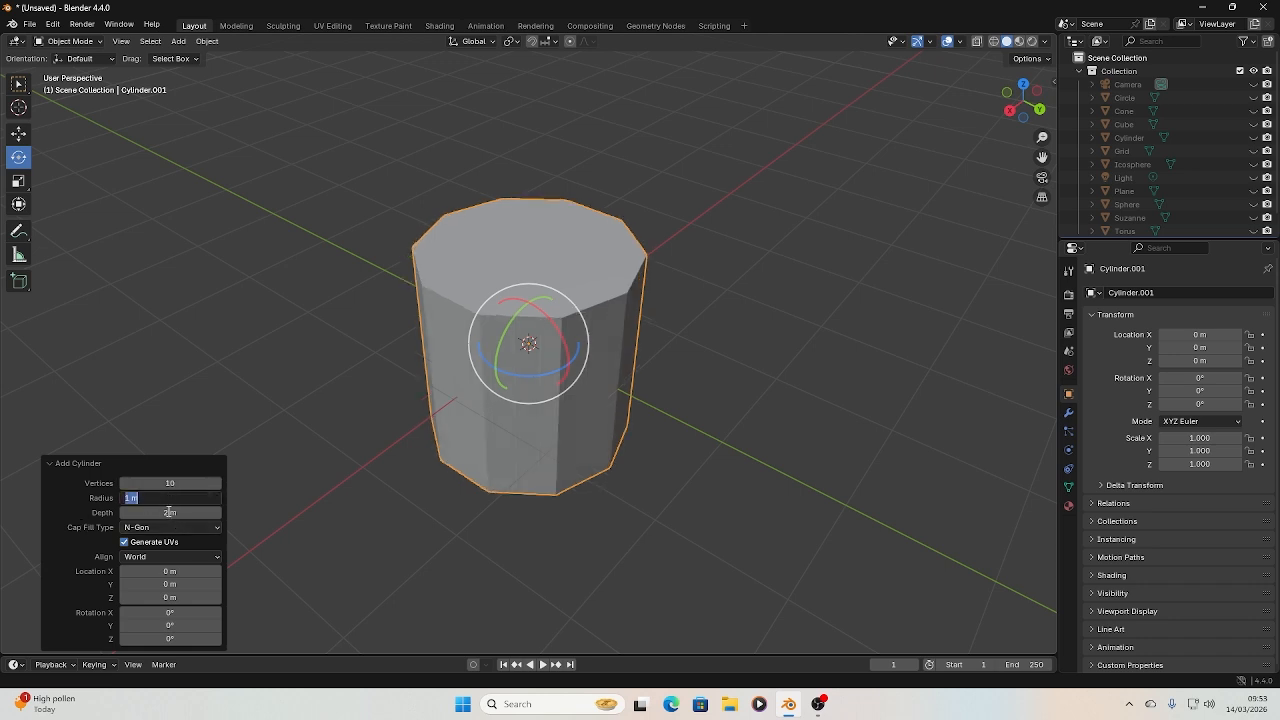
{"action": "key", "text": "Return"}
{"action": "left_click", "coordinate": [162, 514]}
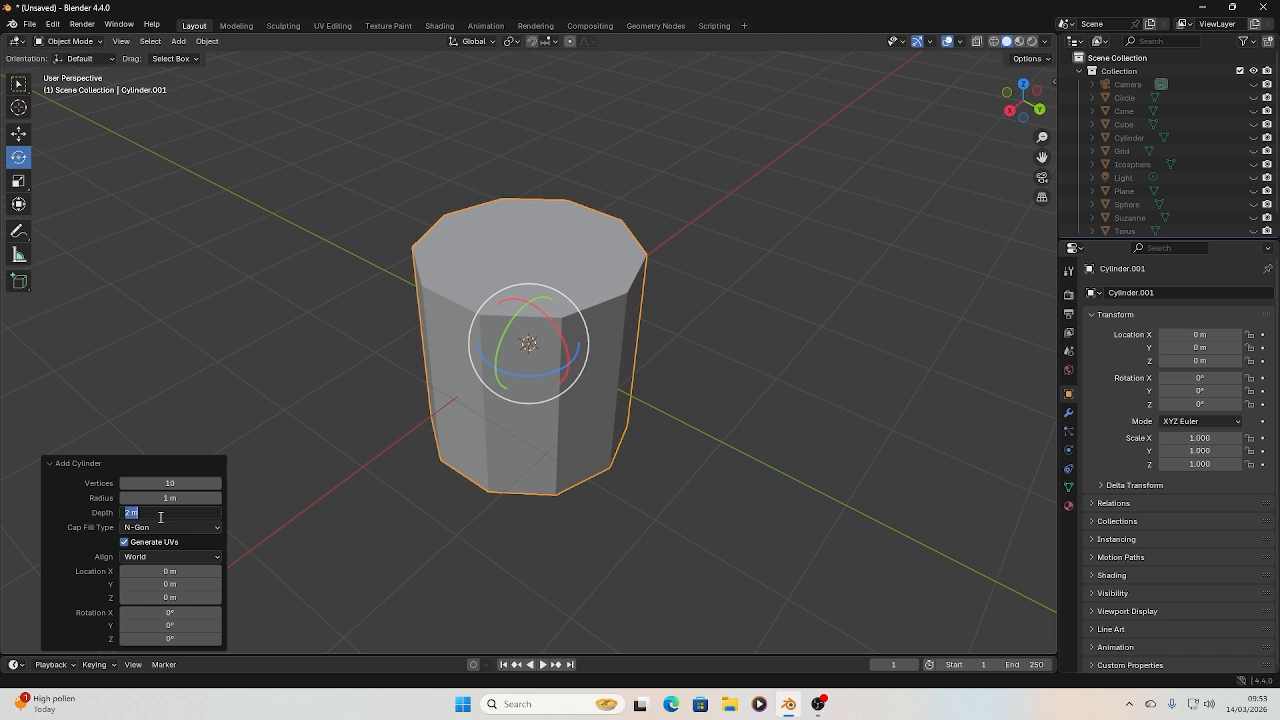
{"action": "type", "text": "0.5"}
{"action": "key", "text": "Return"}
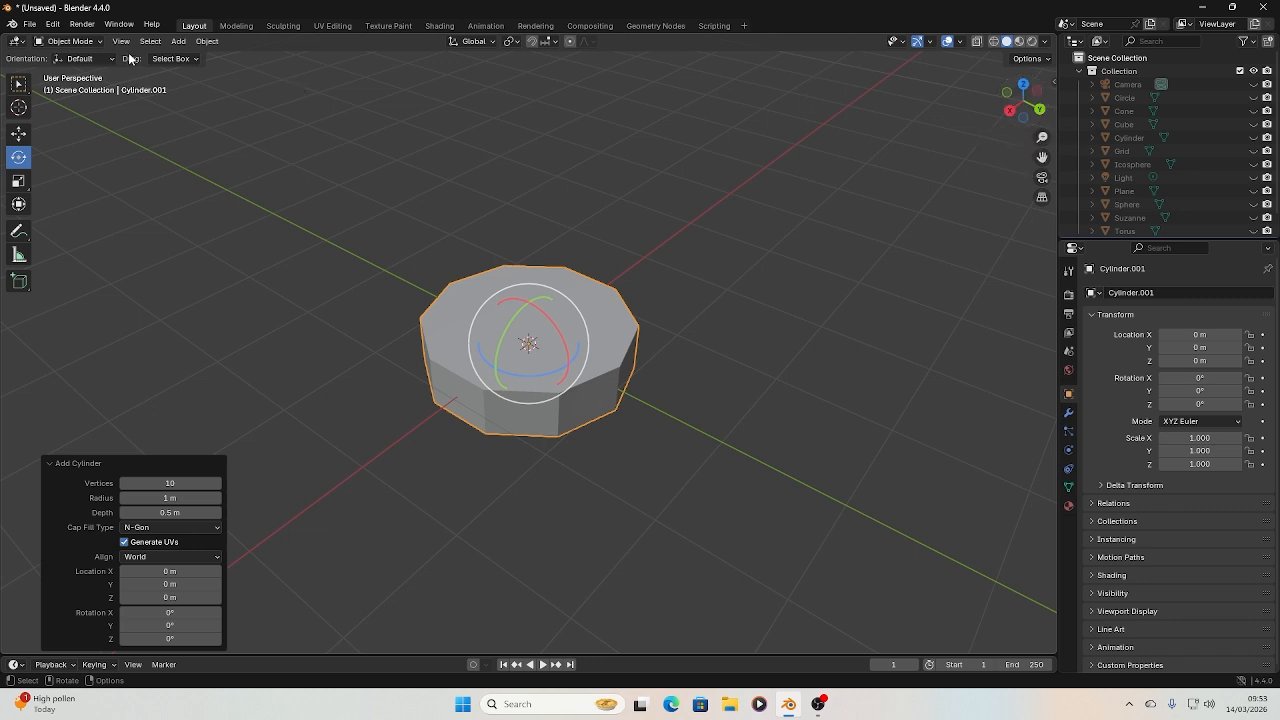
Switch to the Modeling workspace to work on the cylinder in Edit Mode
{"action": "left_click", "coordinate": [224, 25]}
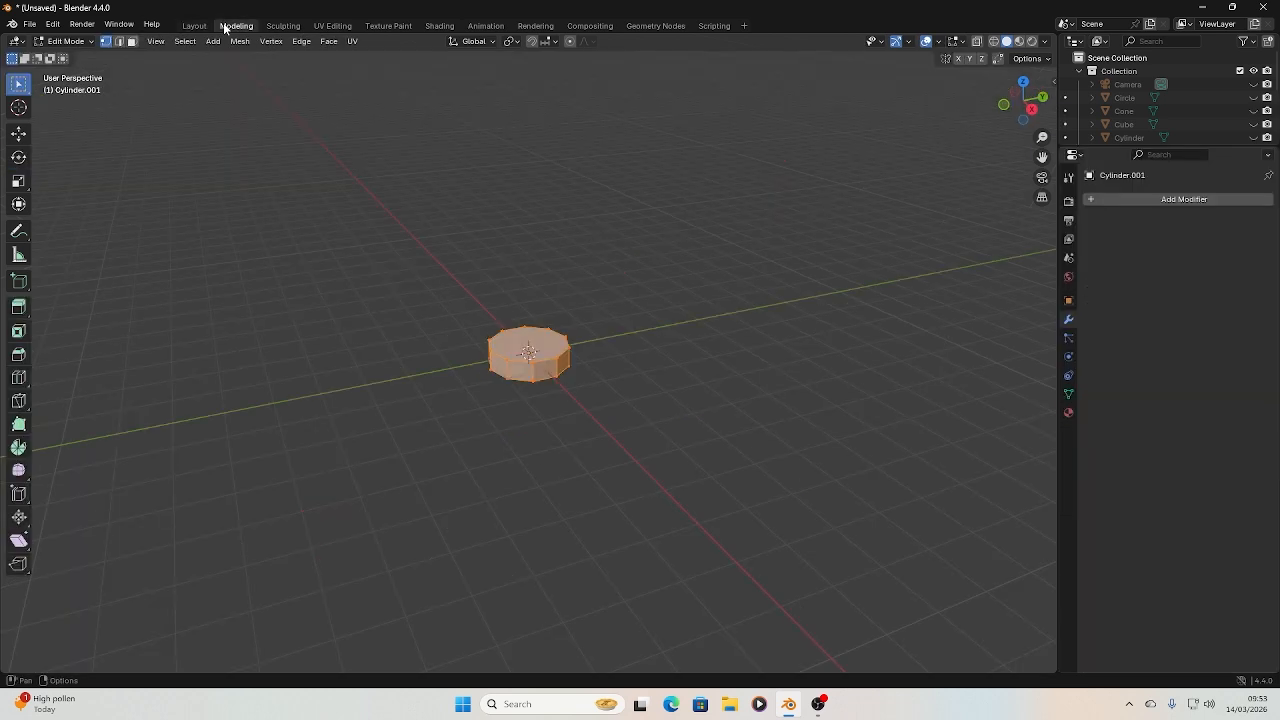
{"action": "scroll", "coordinate": [466, 351], "scroll_direction": "up", "scroll_amount": 6}
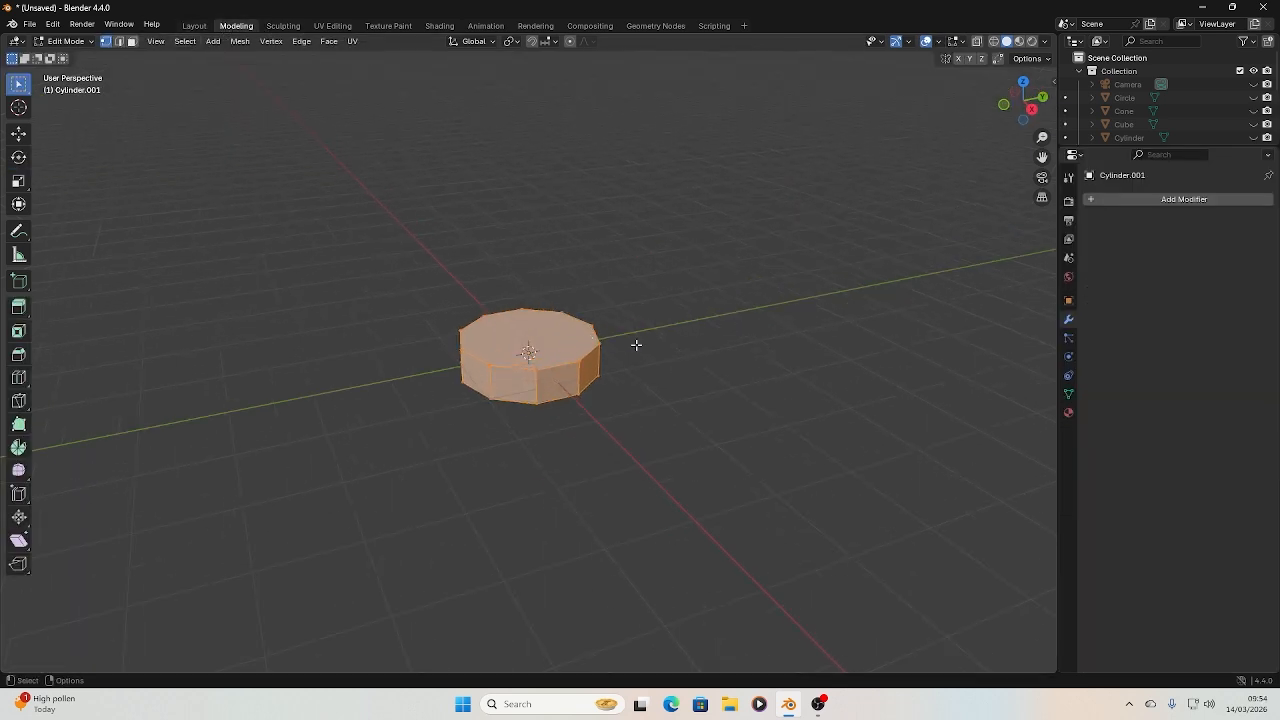
{"action": "left_click_drag", "start_coordinate": [1029, 110], "coordinate": [729, 171]}
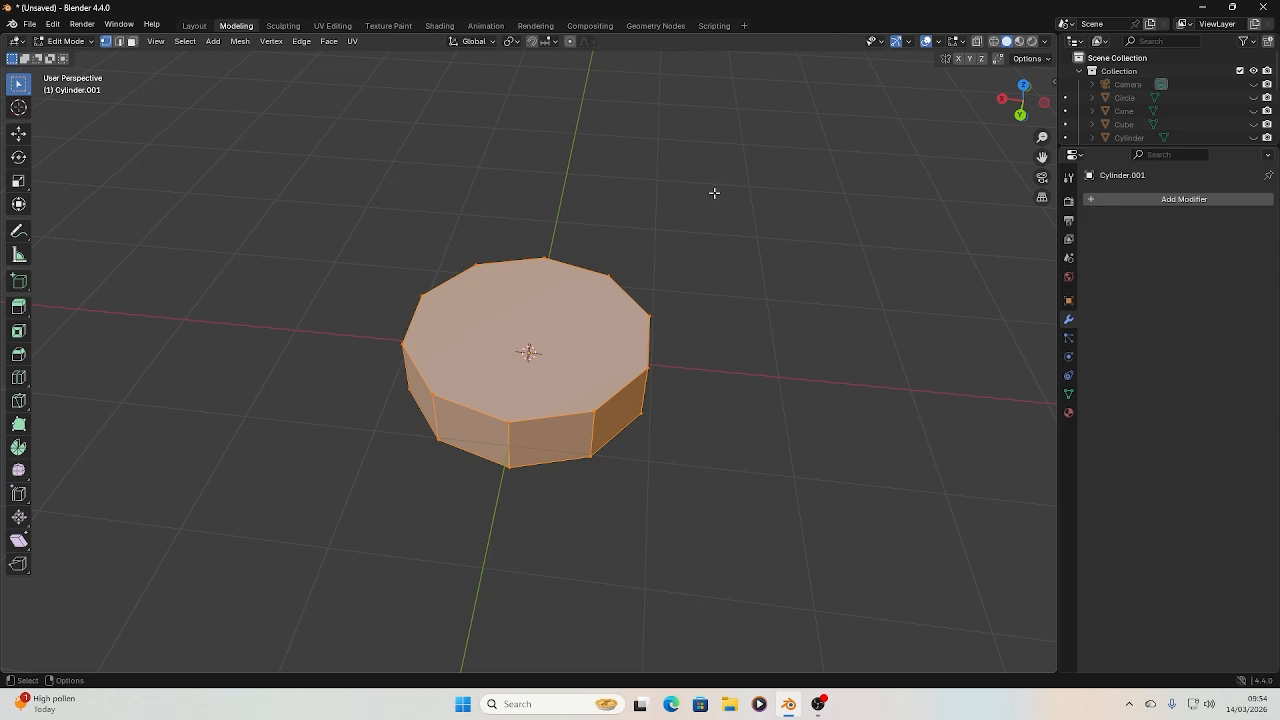
Examine the vertices around the cylinder's top face by selecting them one after another
{"action": "left_click", "coordinate": [613, 277]}
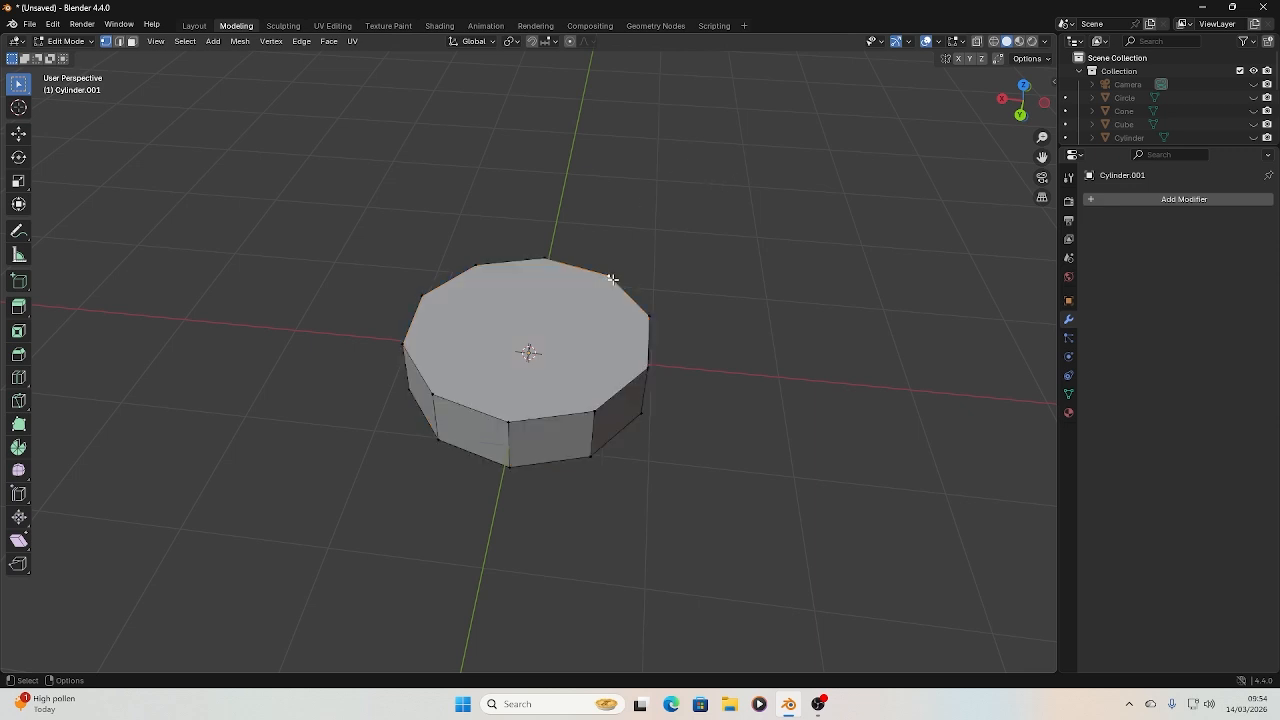
{"action": "left_click_drag", "start_coordinate": [615, 265], "coordinate": [578, 292]}
{"action": "left_click", "coordinate": [596, 411]}
{"action": "left_click", "coordinate": [508, 421]}
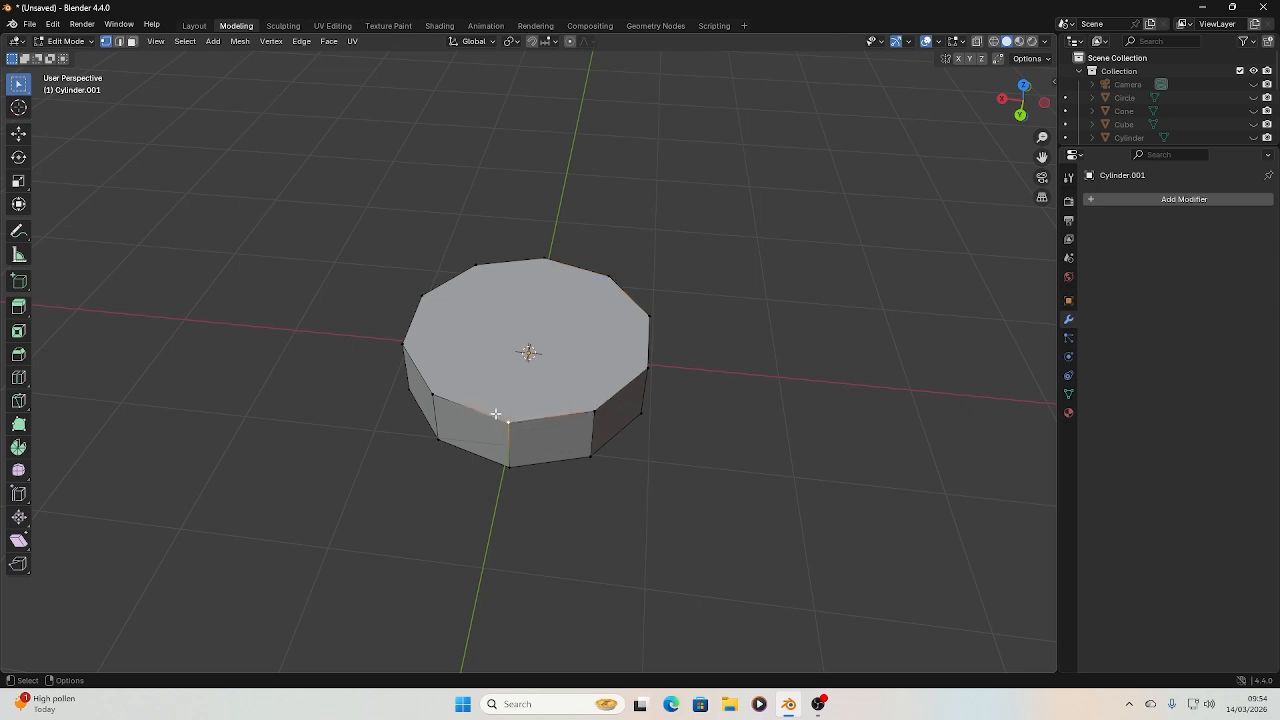
{"action": "left_click", "coordinate": [431, 390]}
{"action": "left_click", "coordinate": [403, 341]}
{"action": "left_click", "coordinate": [421, 297]}
{"action": "left_click", "coordinate": [474, 265]}
{"action": "left_click", "coordinate": [545, 259]}
Select the four corner vertices of the cylinder's front side face to examine the face they form, and clear the selection
{"action": "left_click", "coordinate": [506, 420], "text": "shift"}
{"action": "left_click", "coordinate": [596, 409], "text": "shift"}
{"action": "left_click", "coordinate": [581, 456], "text": "shift"}
{"action": "left_click", "coordinate": [509, 466], "text": "shift"}
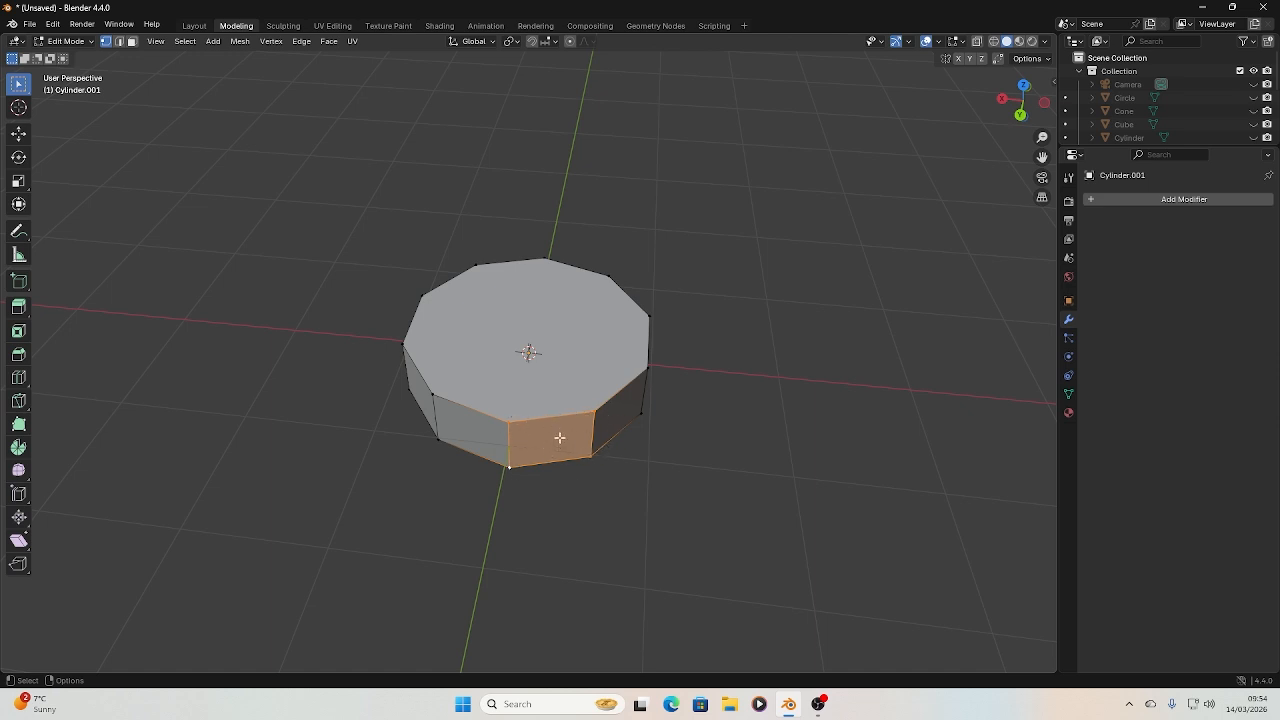
{"action": "left_click", "coordinate": [771, 418]}
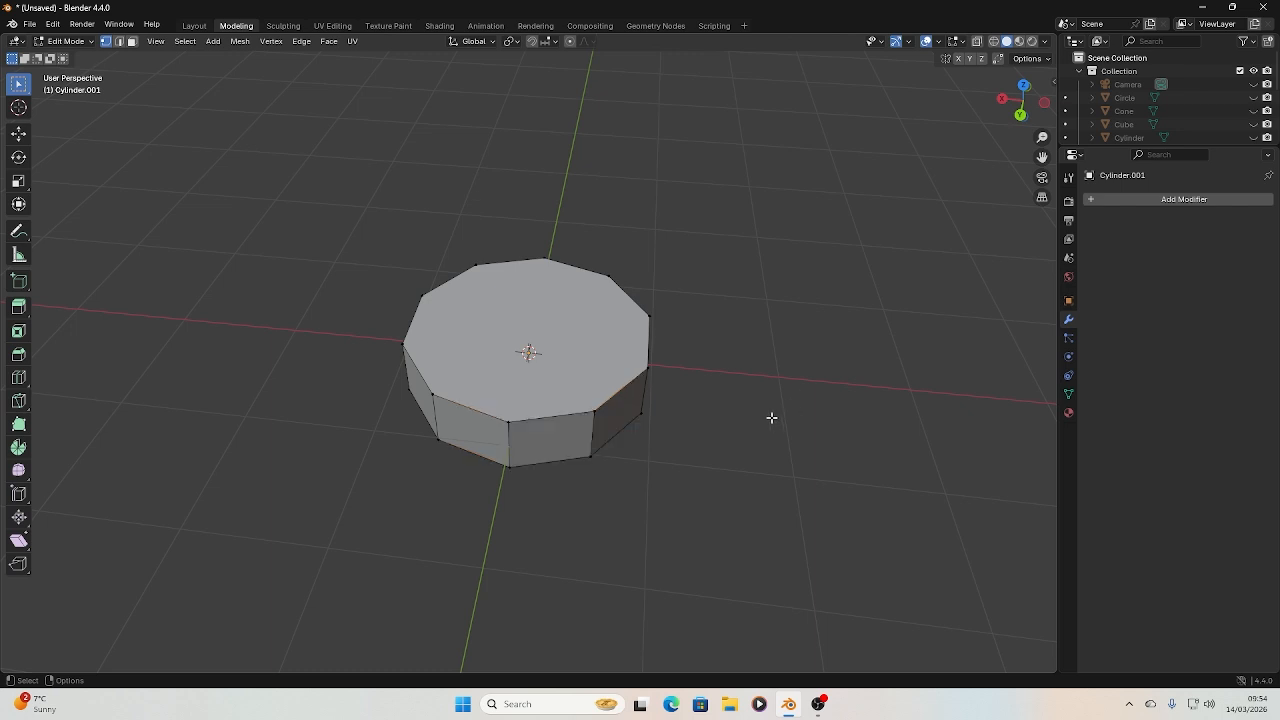
Try moving one front vertex of the cylinder's top face with the Move tool, and undo the move
{"action": "left_click", "coordinate": [593, 409]}
{"action": "key", "text": "shift+space"}
{"action": "key", "text": "g"}
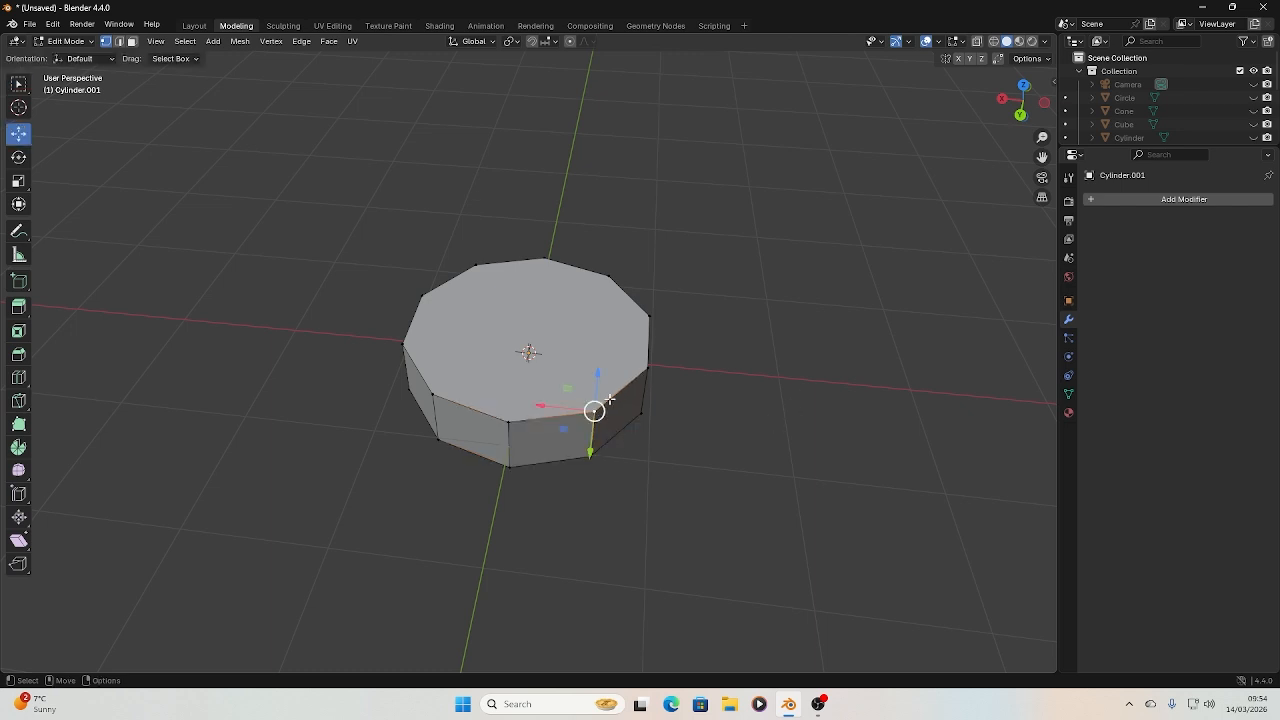
{"action": "left_click_drag", "start_coordinate": [598, 411], "coordinate": [624, 387]}
{"action": "key", "text": "ctrl+z"}
Try moving two neighbouring front edges of the top face one after the other in edge select mode, undoing each move
{"action": "left_click", "coordinate": [119, 42]}
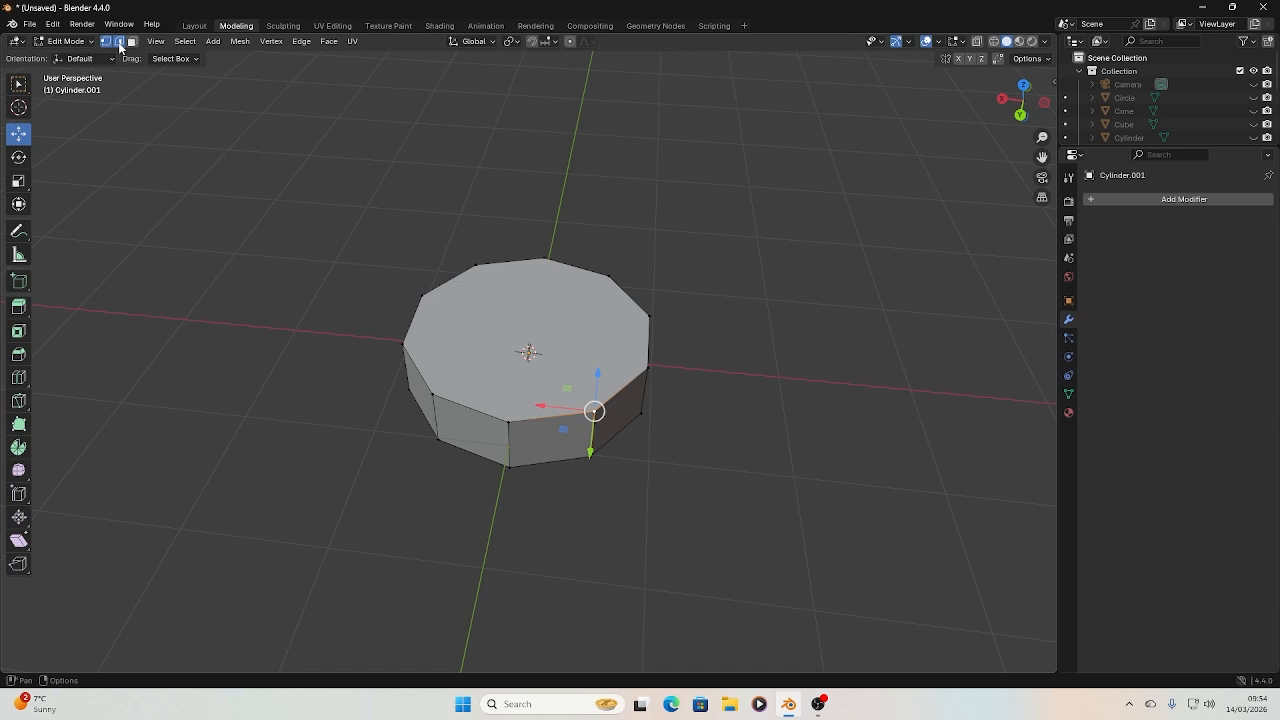
{"action": "left_click", "coordinate": [563, 419]}
{"action": "left_click_drag", "start_coordinate": [551, 417], "coordinate": [509, 543]}
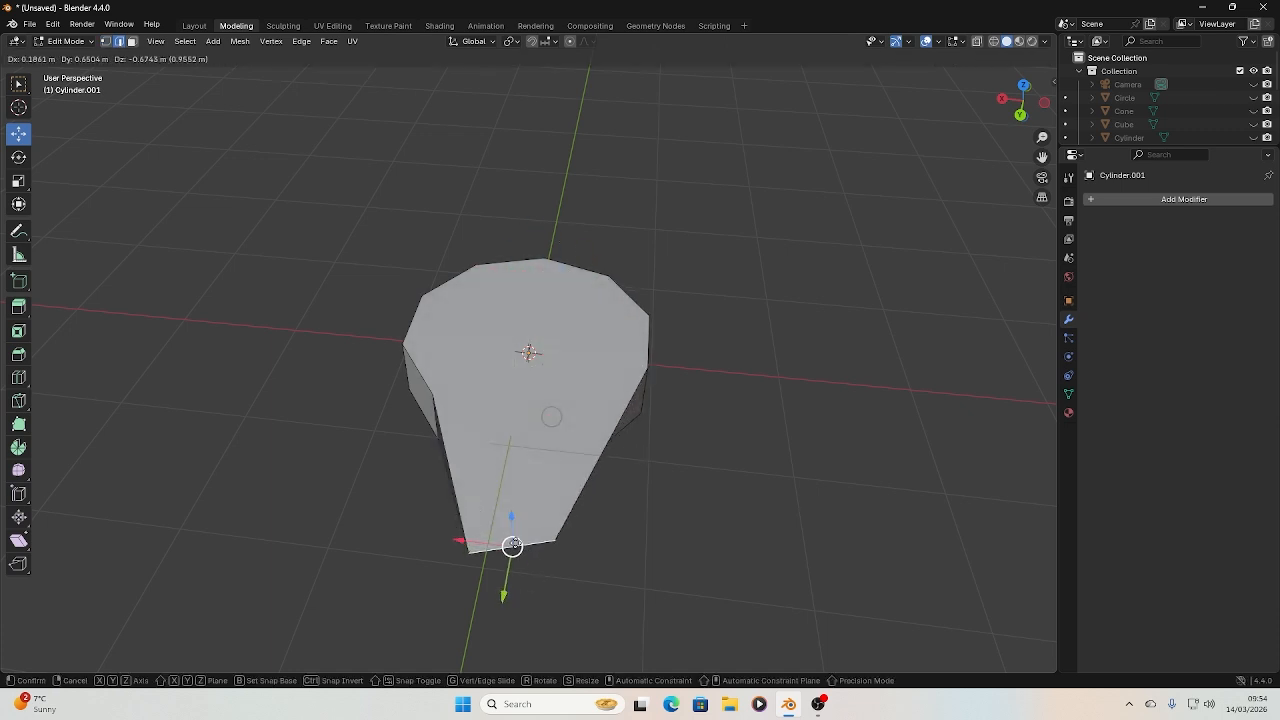
{"action": "key", "text": "ctrl+z"}
{"action": "left_click", "coordinate": [622, 394], "text": "shift"}
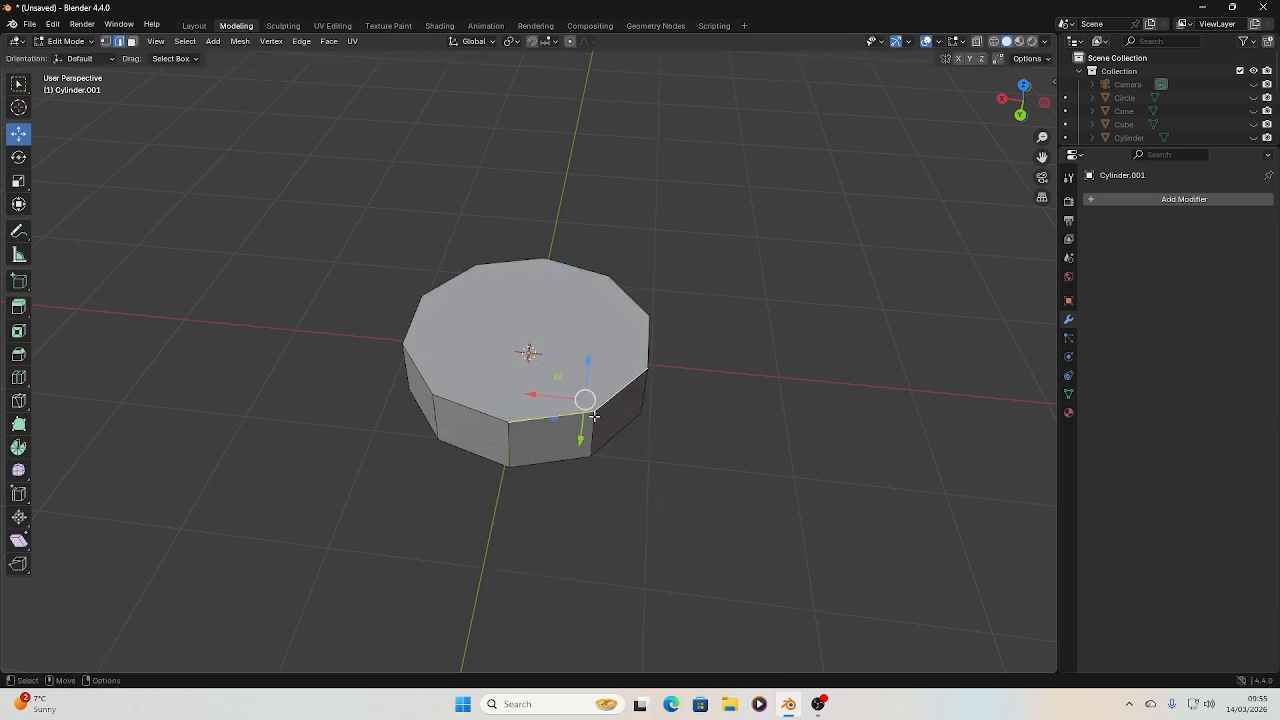
{"action": "left_click_drag", "start_coordinate": [586, 400], "coordinate": [624, 440]}
{"action": "left_click", "coordinate": [681, 457]}
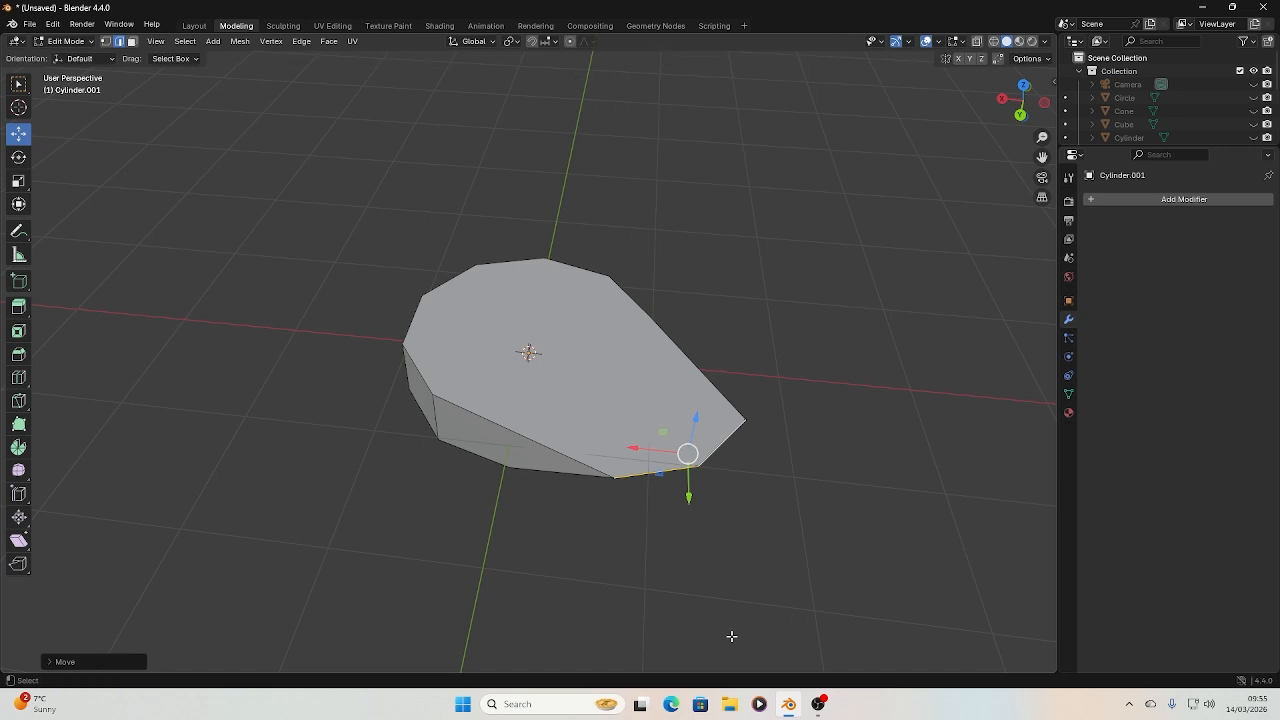
{"action": "key", "text": "ctrl+z"}
Try moving the cylinder's front side face inward in face select mode, and undo the move
{"action": "left_click", "coordinate": [132, 42]}
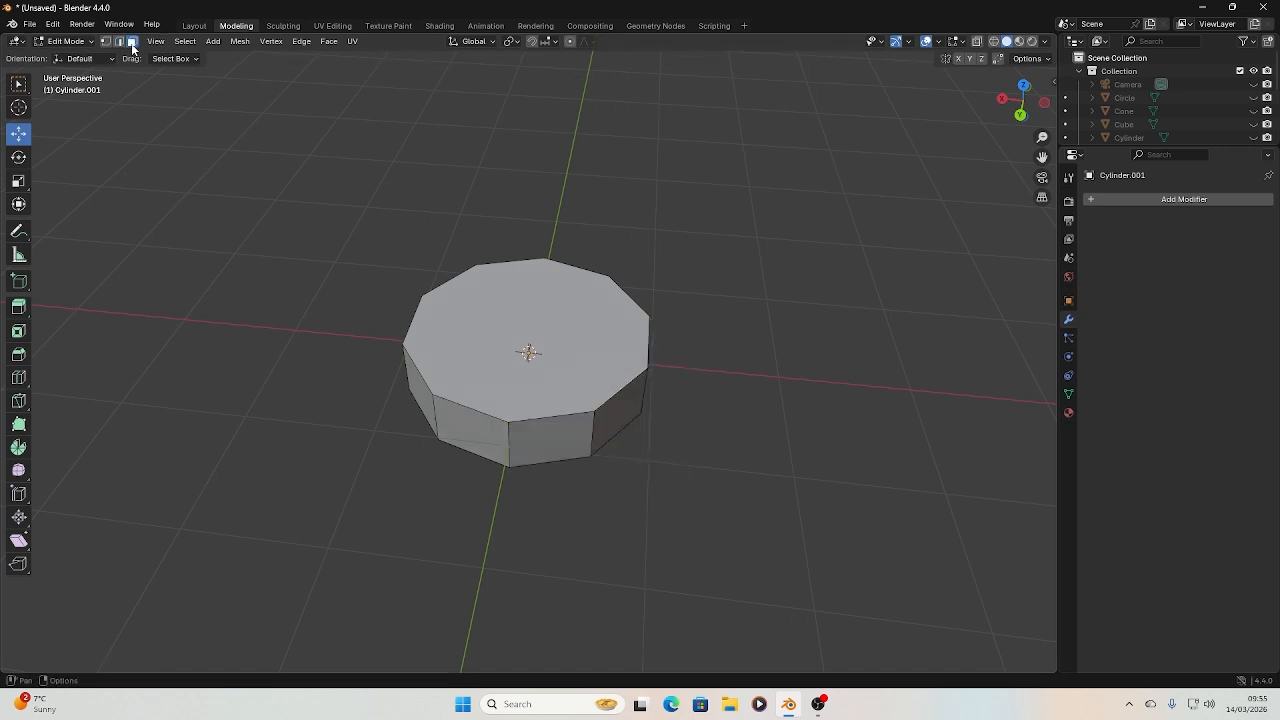
{"action": "left_click", "coordinate": [549, 446]}
{"action": "left_click_drag", "start_coordinate": [519, 459], "coordinate": [507, 368]}
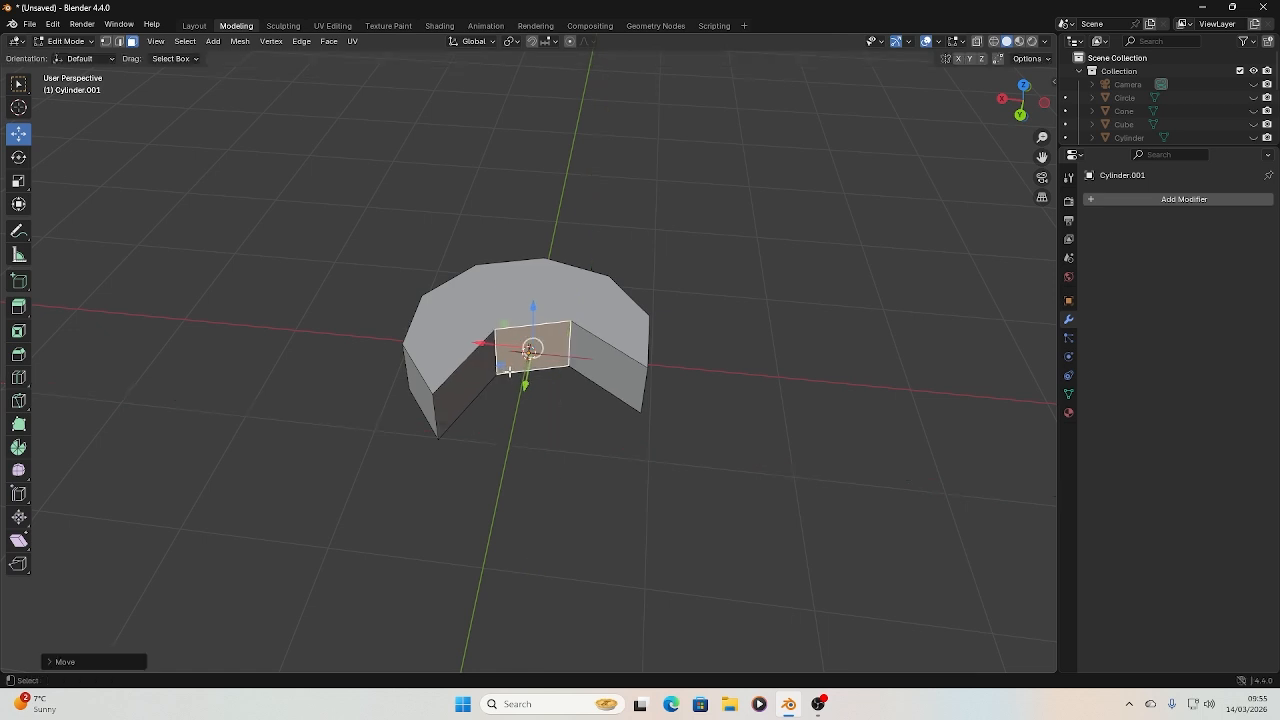
{"action": "key", "text": "ctrl+z"}
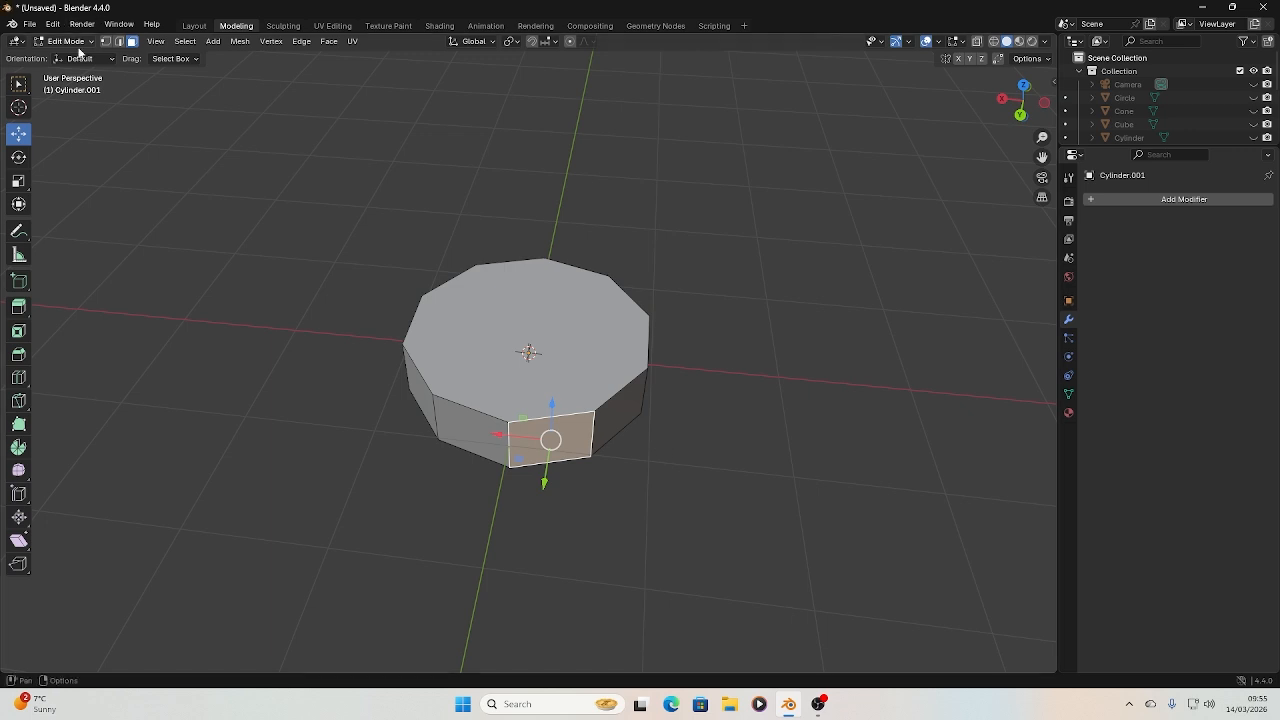
Compare the vertex, edge and face select modes on the front side face, finishing in vertex select mode
{"action": "left_click", "coordinate": [105, 41]}
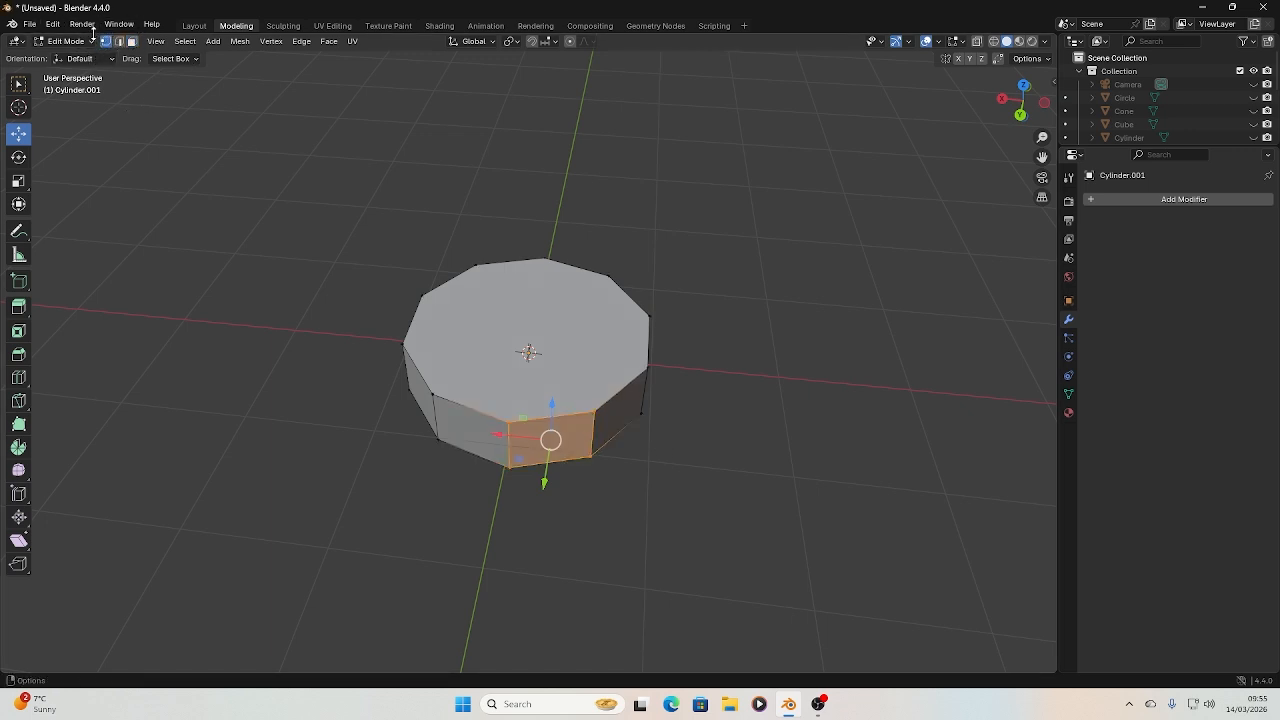
{"action": "left_click", "coordinate": [117, 42]}
{"action": "left_click", "coordinate": [130, 42]}
{"action": "left_click", "coordinate": [106, 42]}
{"action": "left_click", "coordinate": [118, 42]}
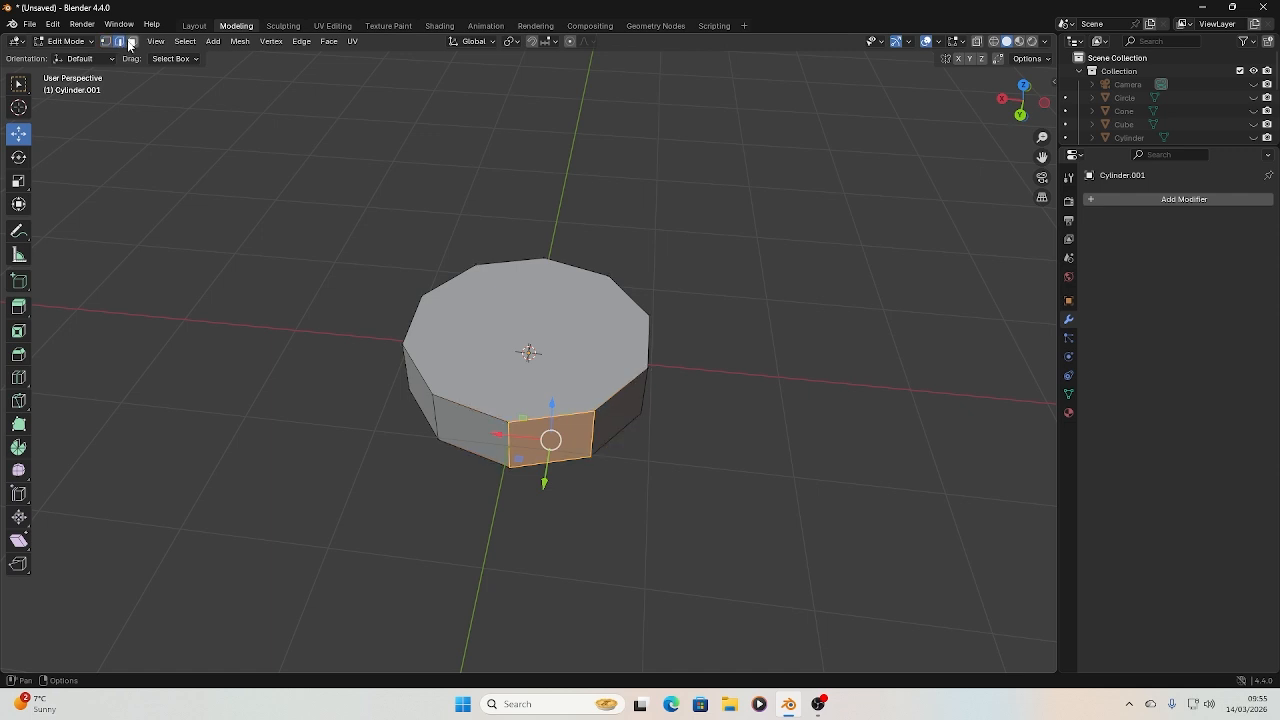
{"action": "left_click", "coordinate": [130, 42]}
{"action": "left_click", "coordinate": [105, 42]}
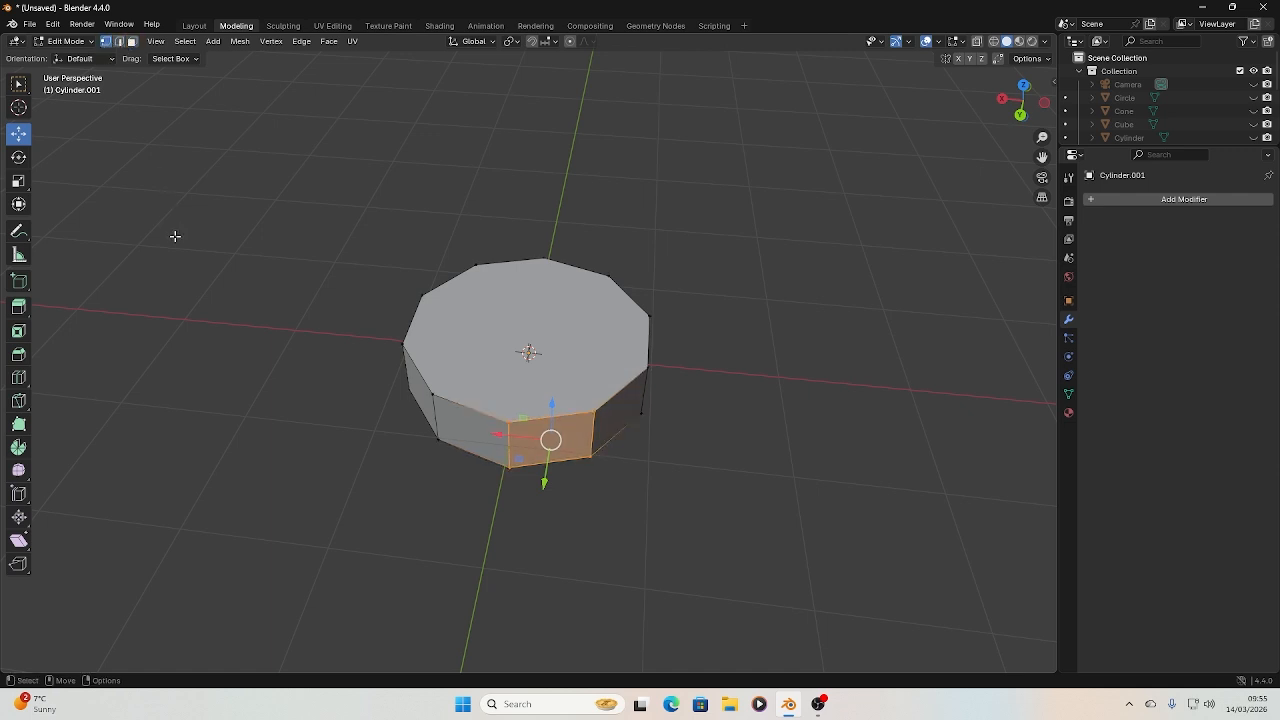
Clear the selection and set the viewport to the top orthographic view of the cylinder
{"action": "left_click", "coordinate": [591, 517]}
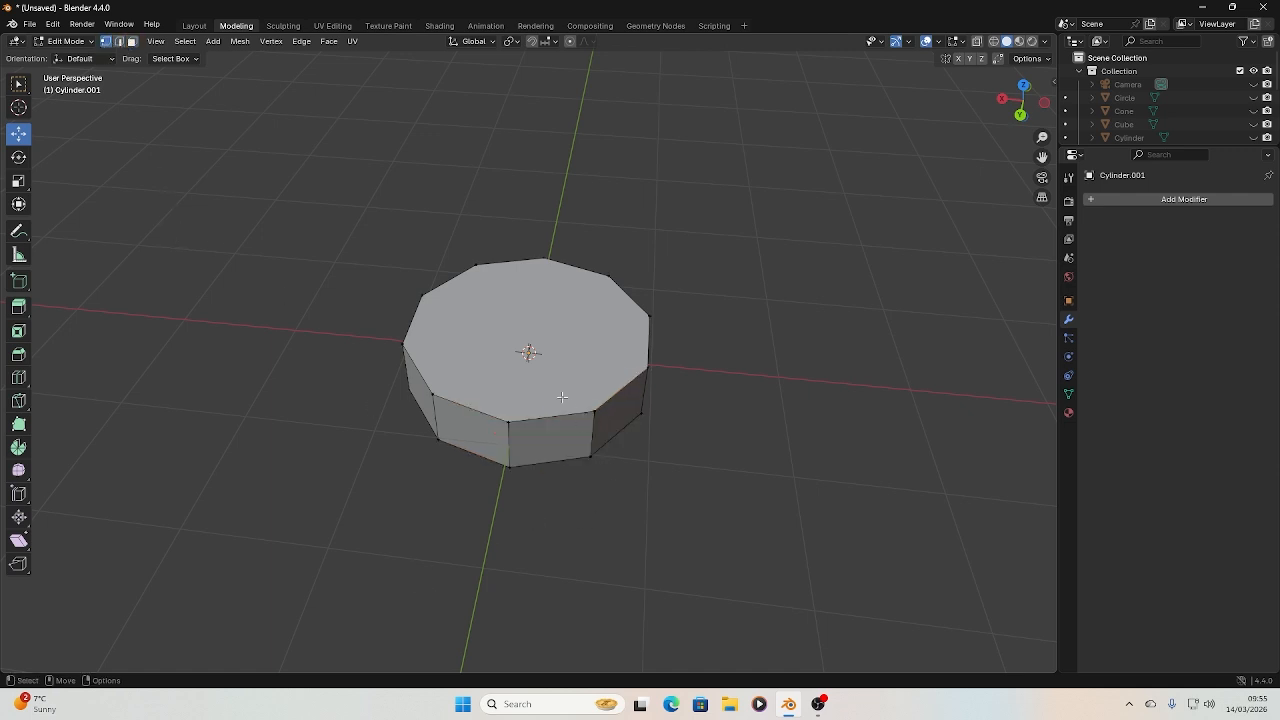
{"action": "left_click", "coordinate": [1023, 86]}
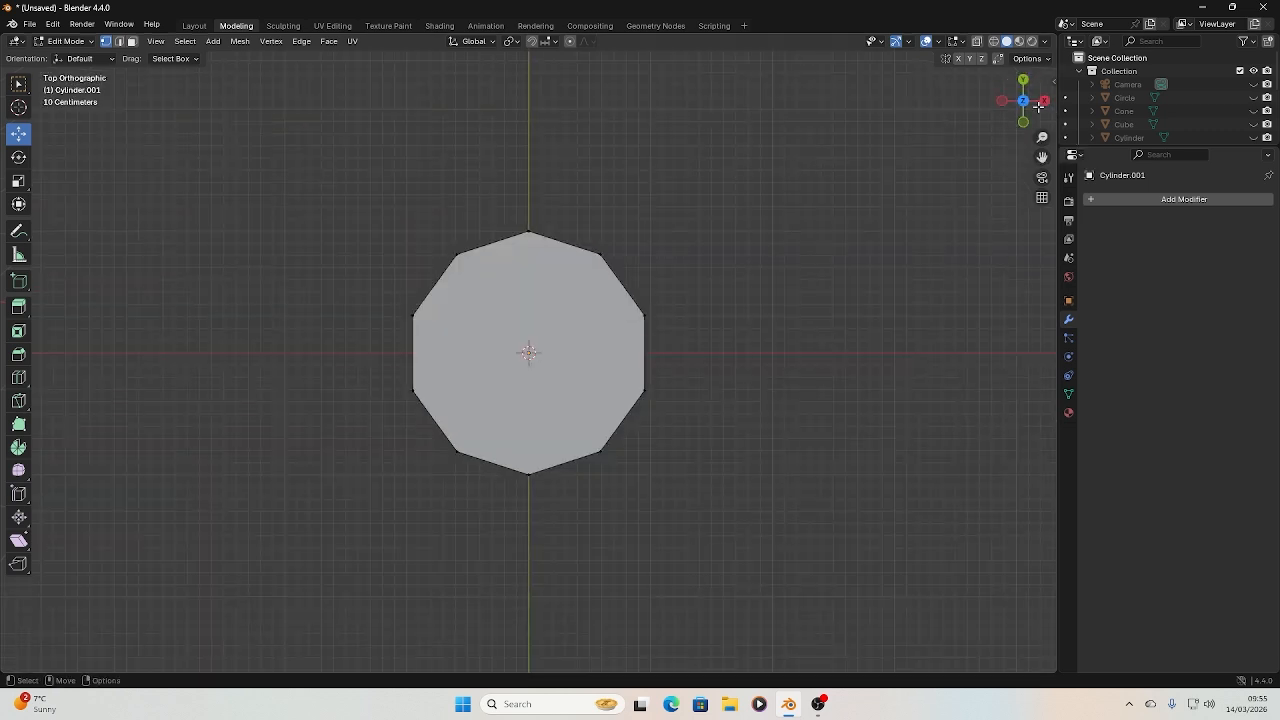
{"action": "left_click_drag", "start_coordinate": [1038, 106], "coordinate": [979, 92]}
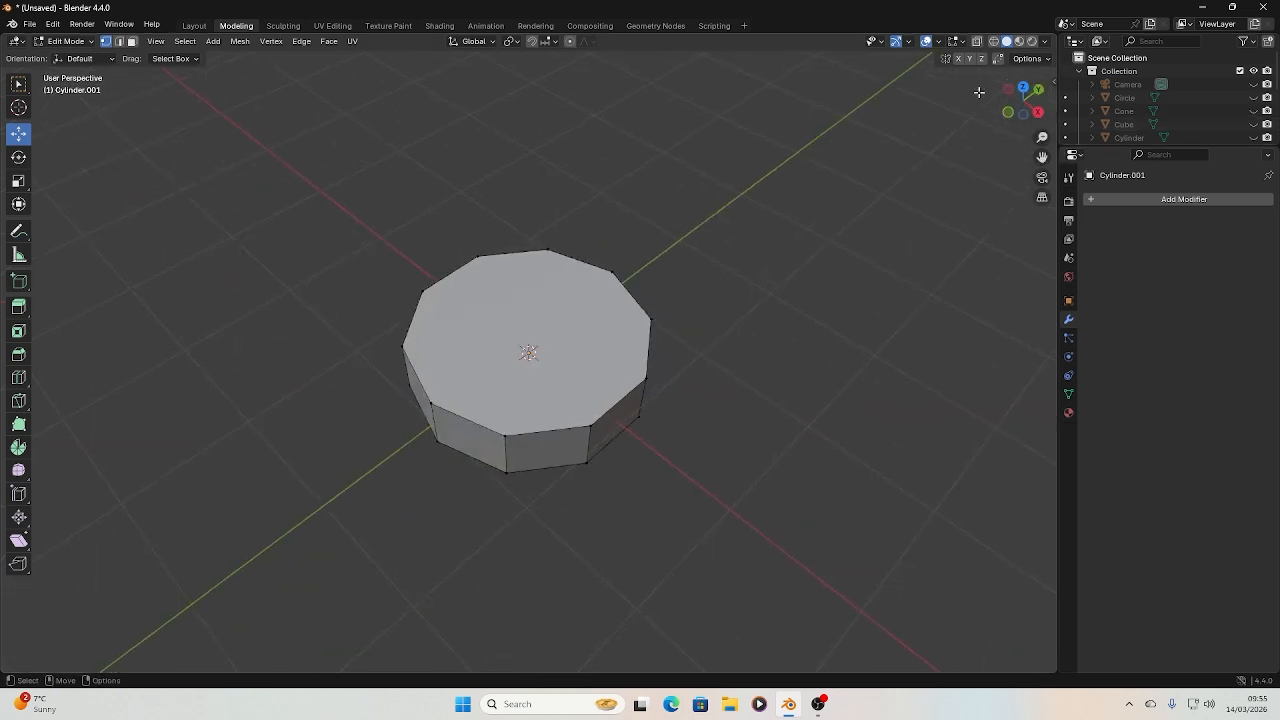
{"action": "left_click", "coordinate": [1021, 90]}
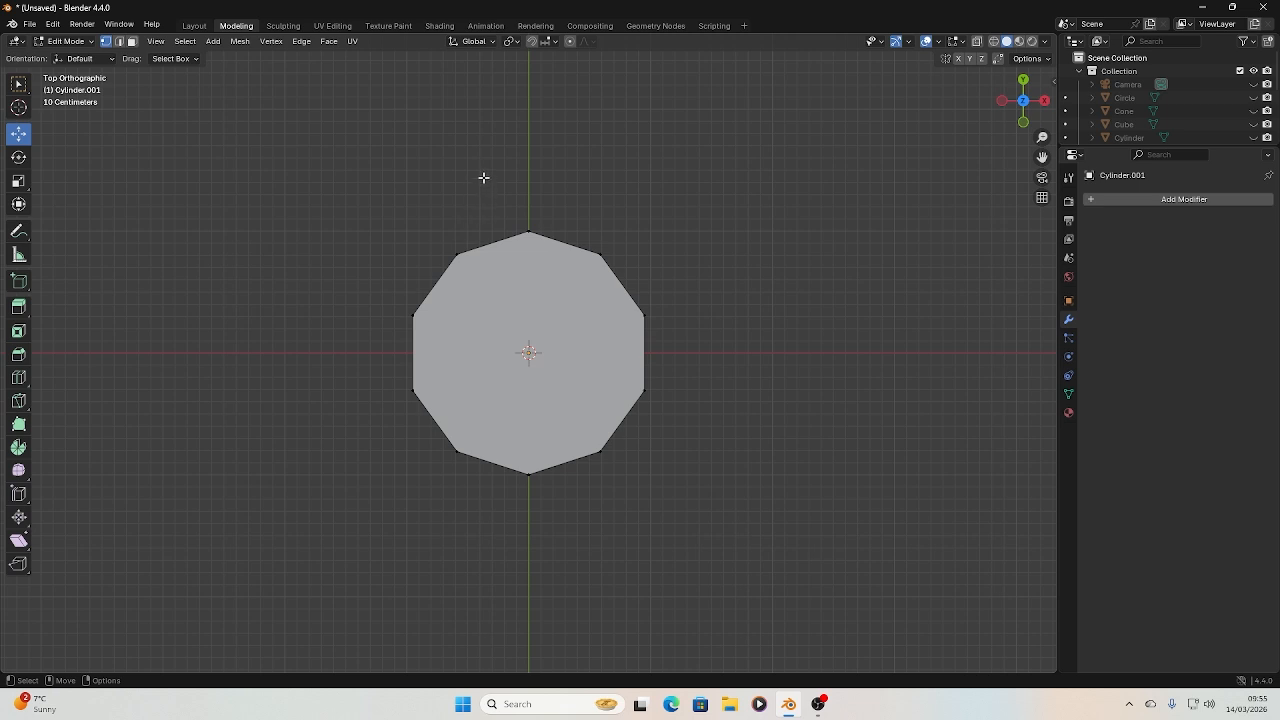
Try box-selecting the vertex at the positive Y end in solid shading and moving it inward along Y
{"action": "left_click_drag", "start_coordinate": [491, 194], "coordinate": [556, 248]}
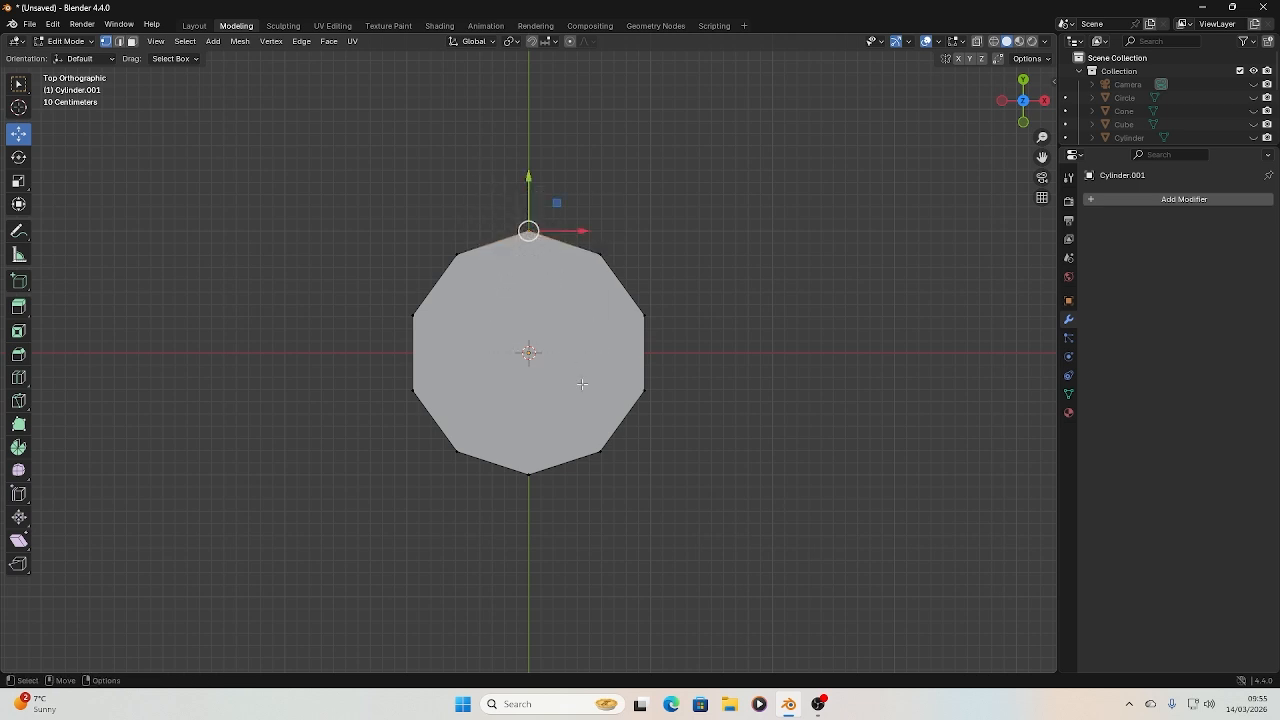
{"action": "left_click_drag", "start_coordinate": [528, 177], "coordinate": [528, 228]}
{"action": "mouse_move", "coordinate": [1023, 100]}
{"action": "left_mouse_down"}
{"action": "mouse_move", "coordinate": [1012, 132]}
{"action": "mouse_move", "coordinate": [1018, 94]}
{"action": "left_mouse_up"}
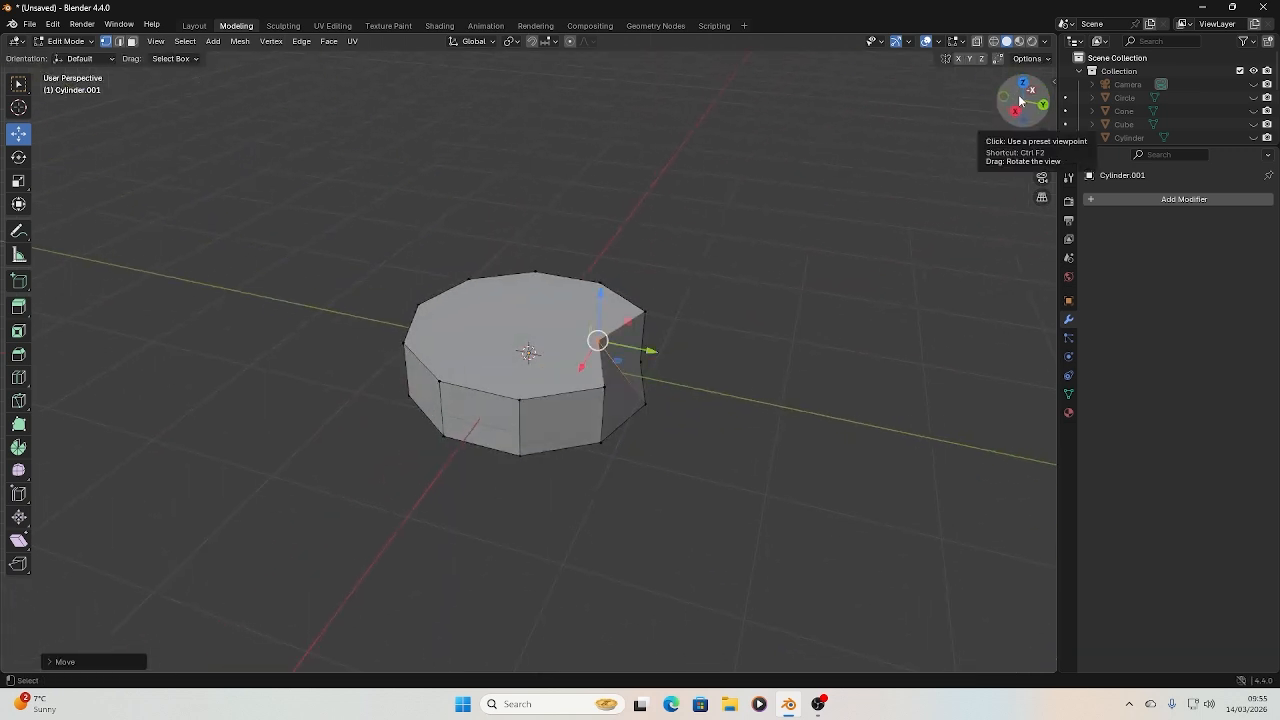
{"action": "left_click", "coordinate": [1019, 83]}
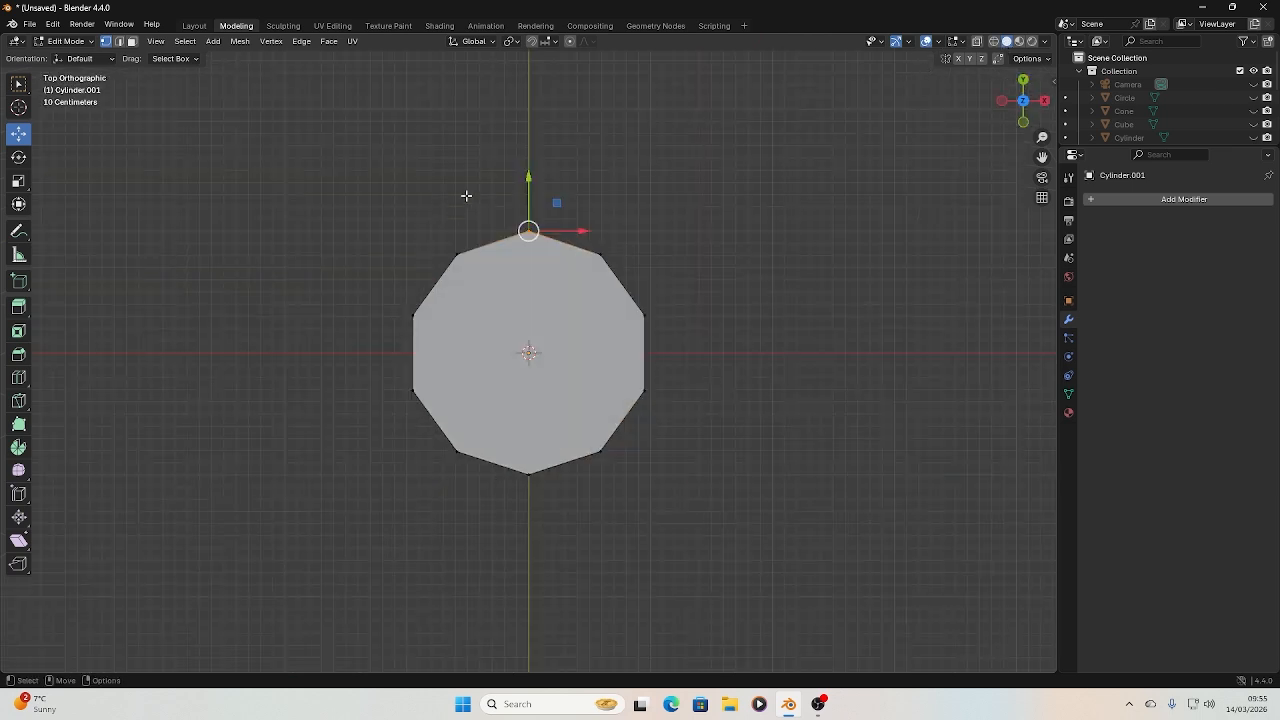
Box-select the vertex at the positive Y end and switch the viewport shading from solid to wireframe
{"action": "left_click_drag", "start_coordinate": [474, 173], "coordinate": [576, 254]}
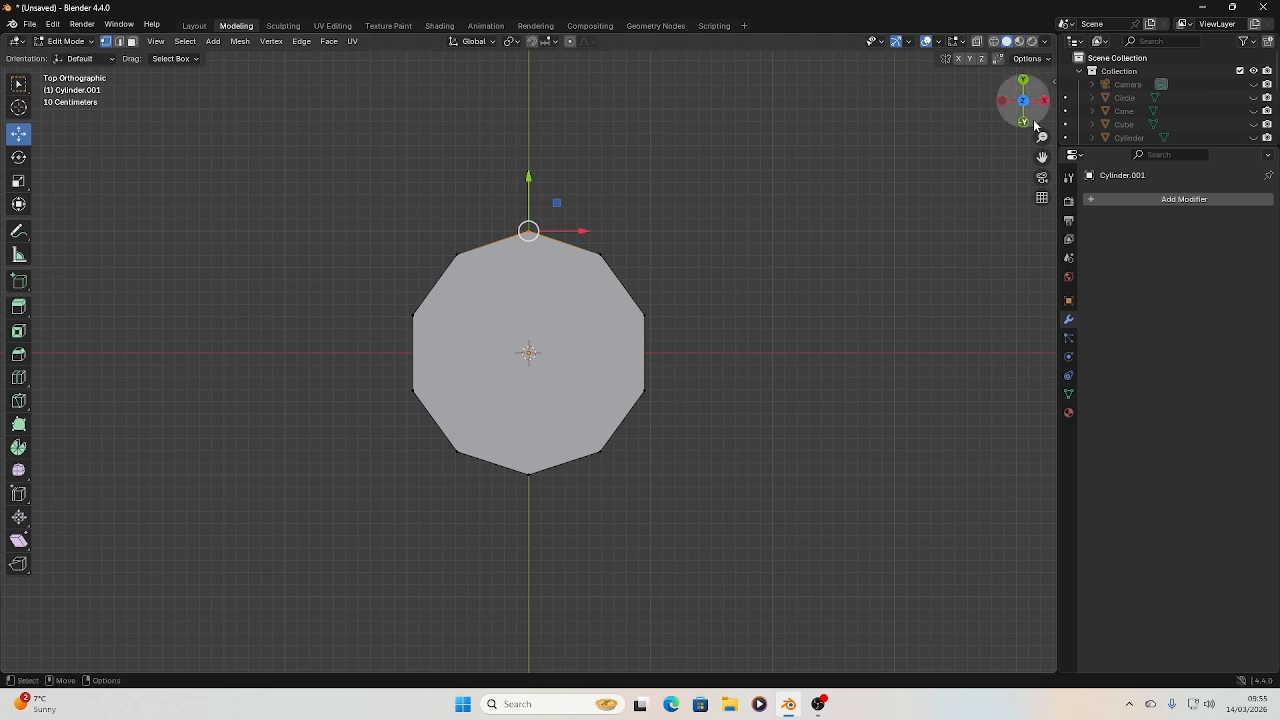
{"action": "left_click", "coordinate": [996, 46]}
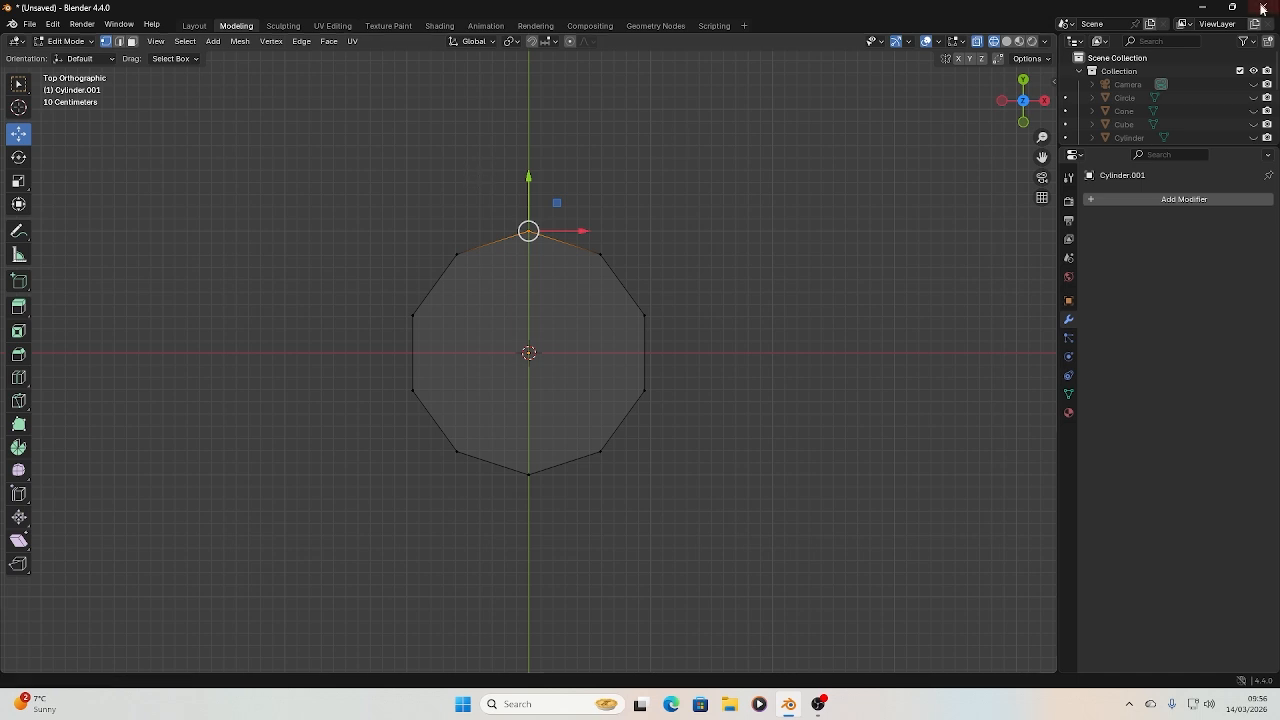
{"action": "left_click", "coordinate": [1007, 41]}
{"action": "left_click", "coordinate": [996, 44]}
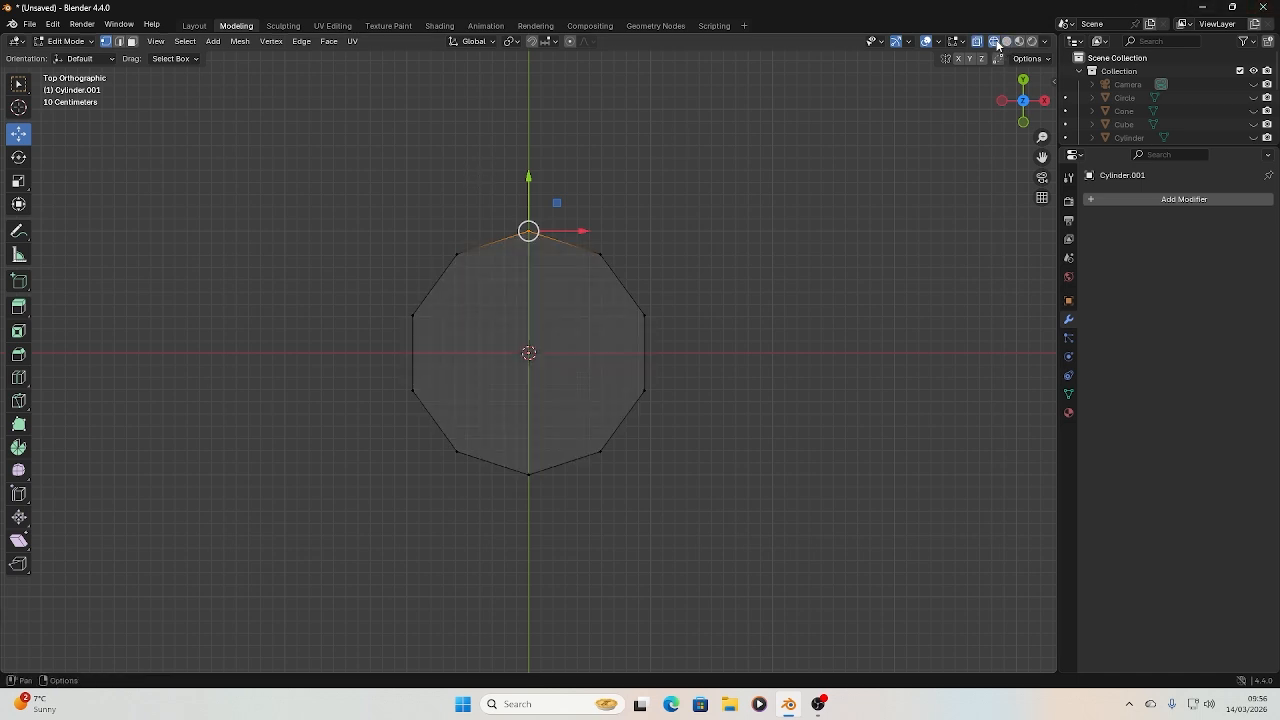
{"action": "left_click", "coordinate": [1007, 44]}
{"action": "left_click", "coordinate": [995, 44]}
{"action": "left_click", "coordinate": [1007, 44]}
{"action": "left_click", "coordinate": [995, 42]}
Try box-selecting the vertex pair at the positive Y end in wireframe and moving it inward along Y, and undo the move
{"action": "left_click_drag", "start_coordinate": [487, 187], "coordinate": [571, 271]}
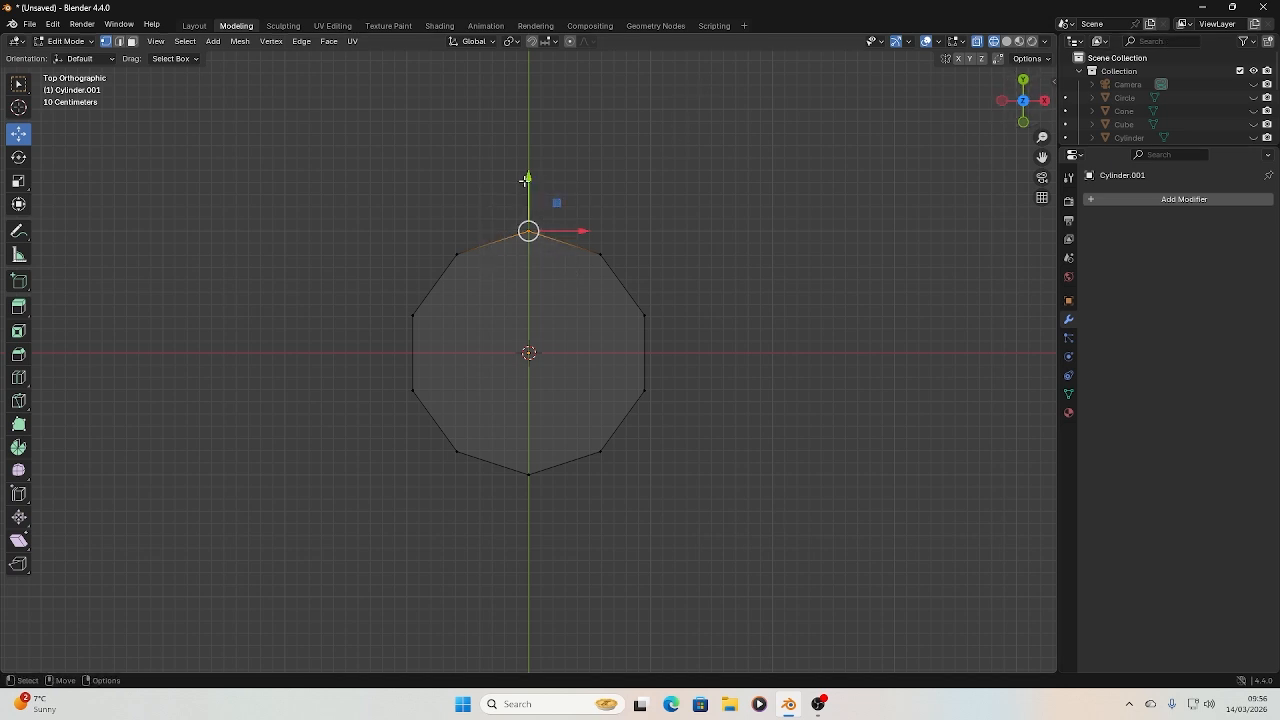
{"action": "left_click_drag", "start_coordinate": [526, 180], "coordinate": [527, 220]}
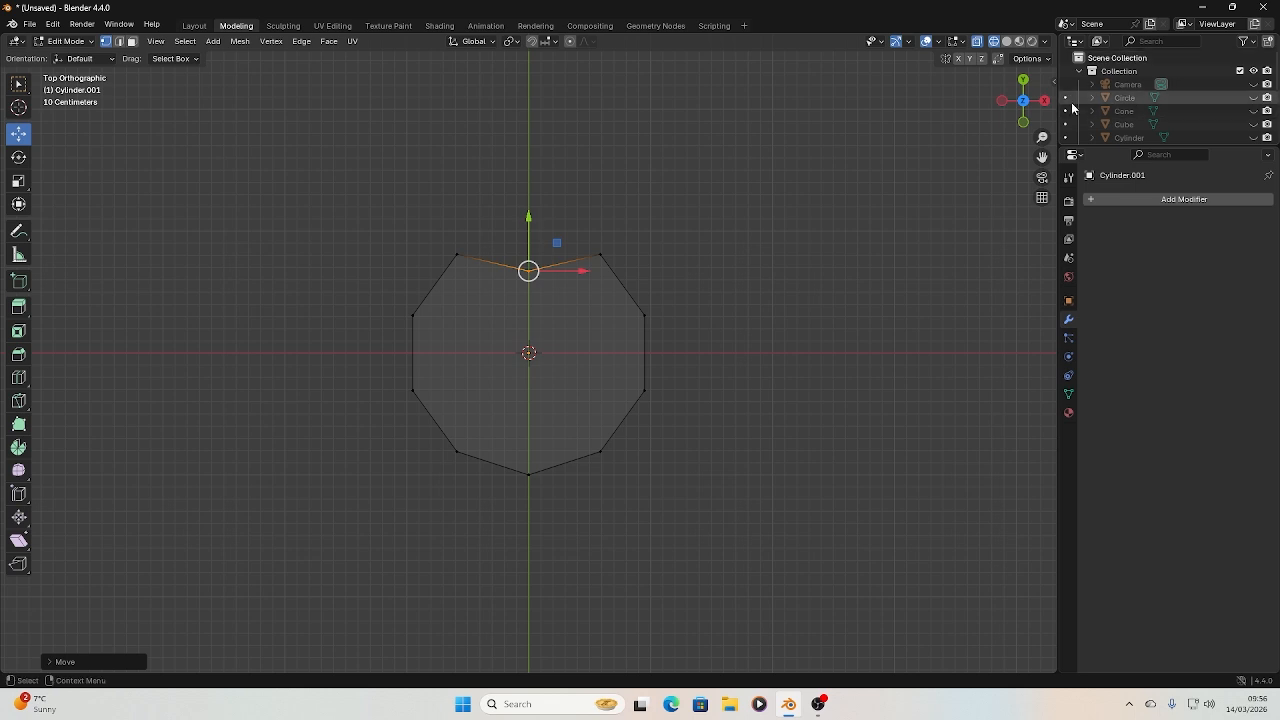
{"action": "left_click_drag", "start_coordinate": [1030, 103], "coordinate": [795, 22]}
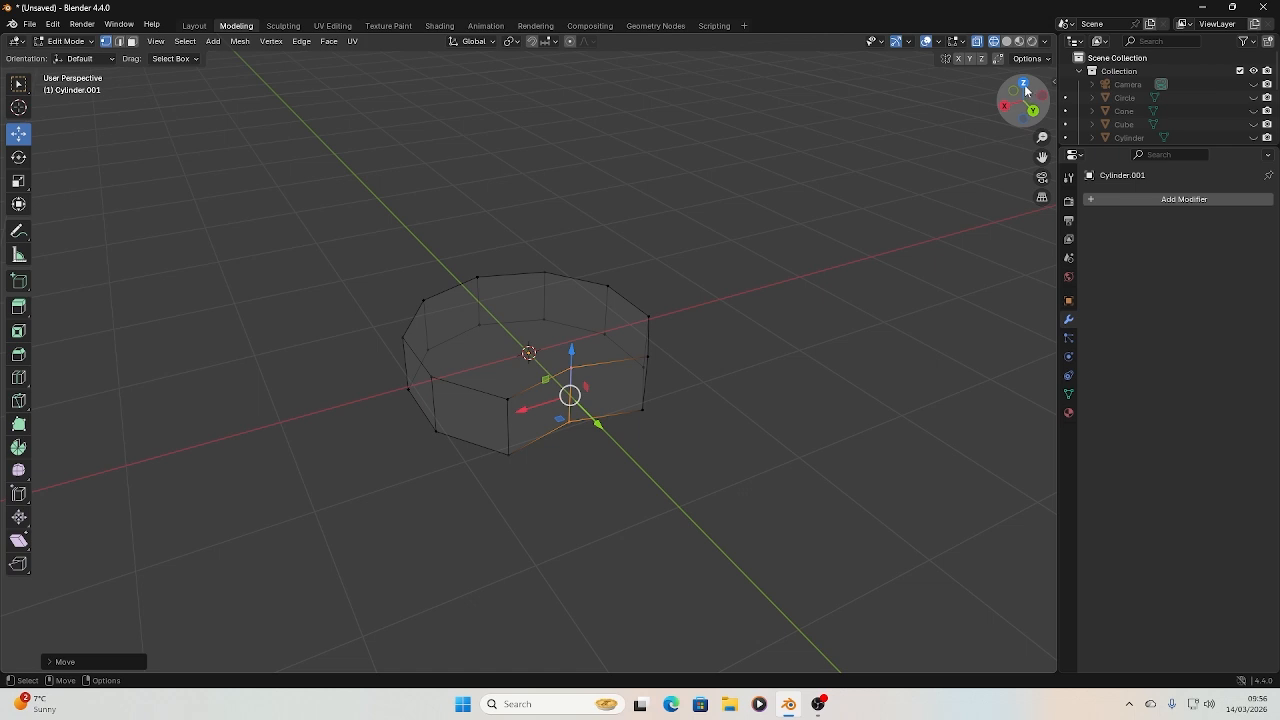
{"action": "left_click", "coordinate": [1025, 87]}
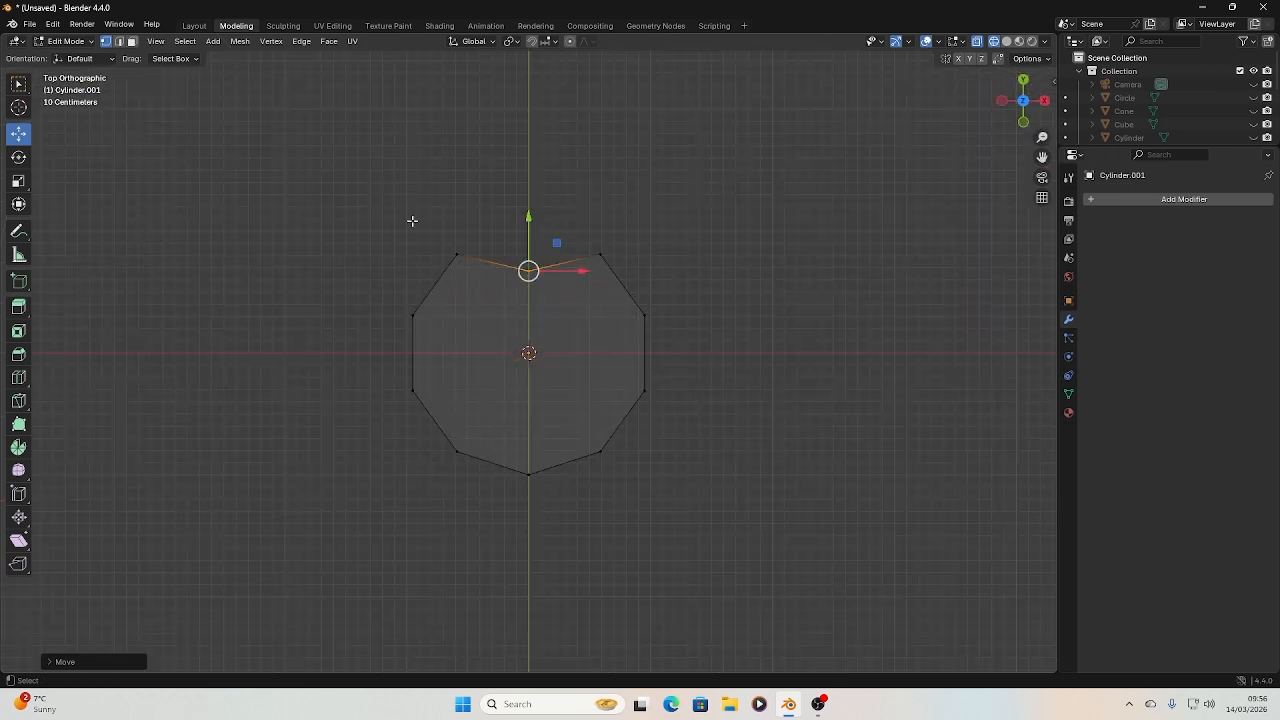
{"action": "key", "text": "ctrl+z"}
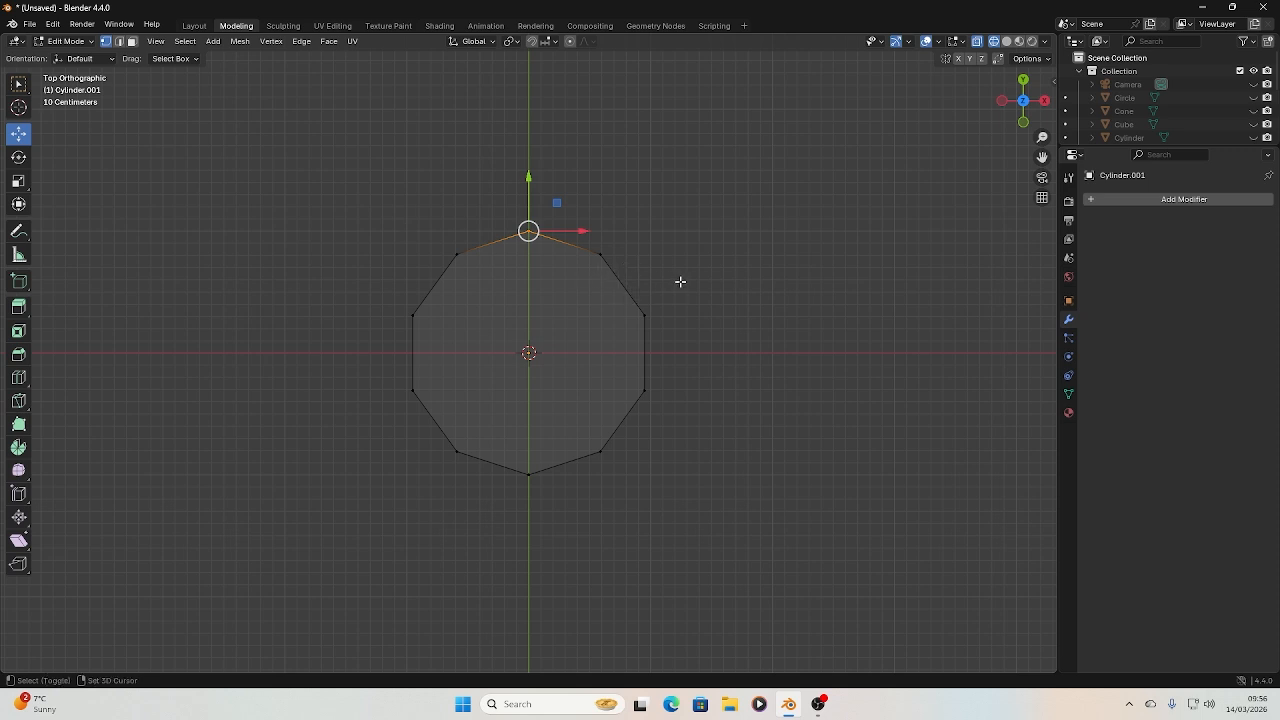
Box-select every second corner of the decagon, starting at the positive Y end, so five upper and lower vertex pairs are selected
{"action": "left_click_drag", "start_coordinate": [705, 280], "coordinate": [613, 330], "text": "shift"}
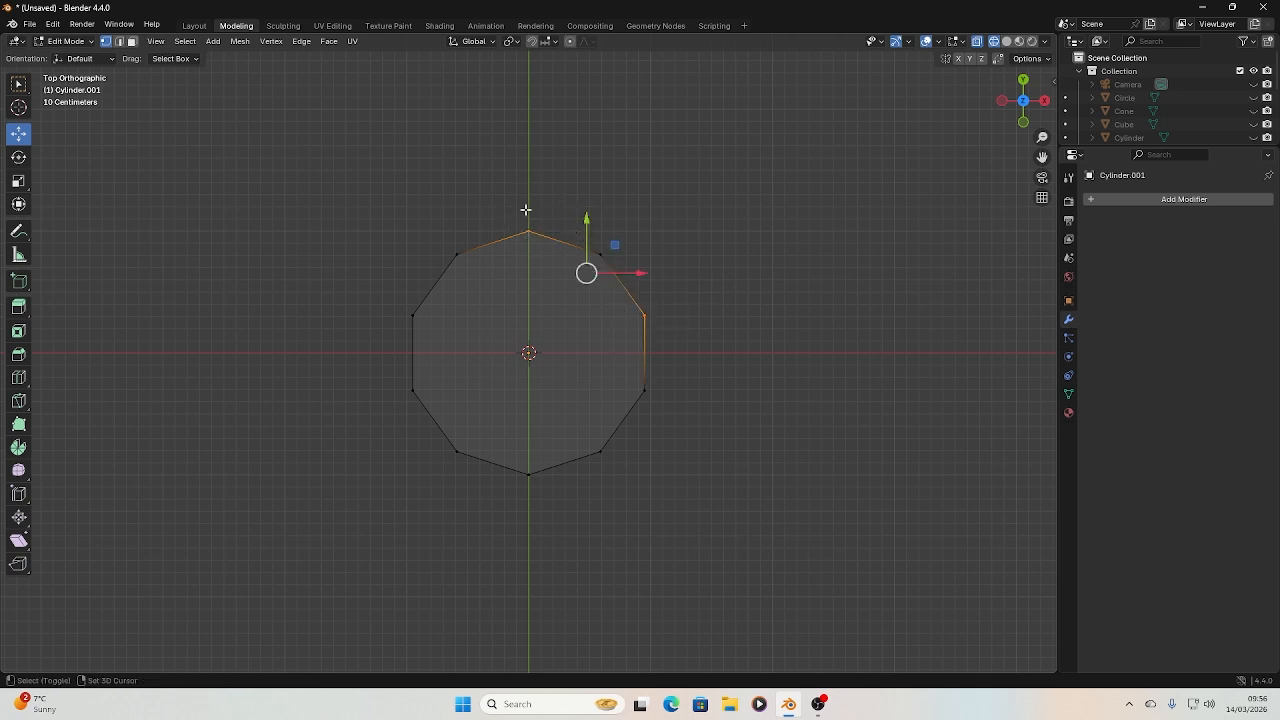
{"action": "left_click_drag", "start_coordinate": [494, 188], "coordinate": [562, 269]}
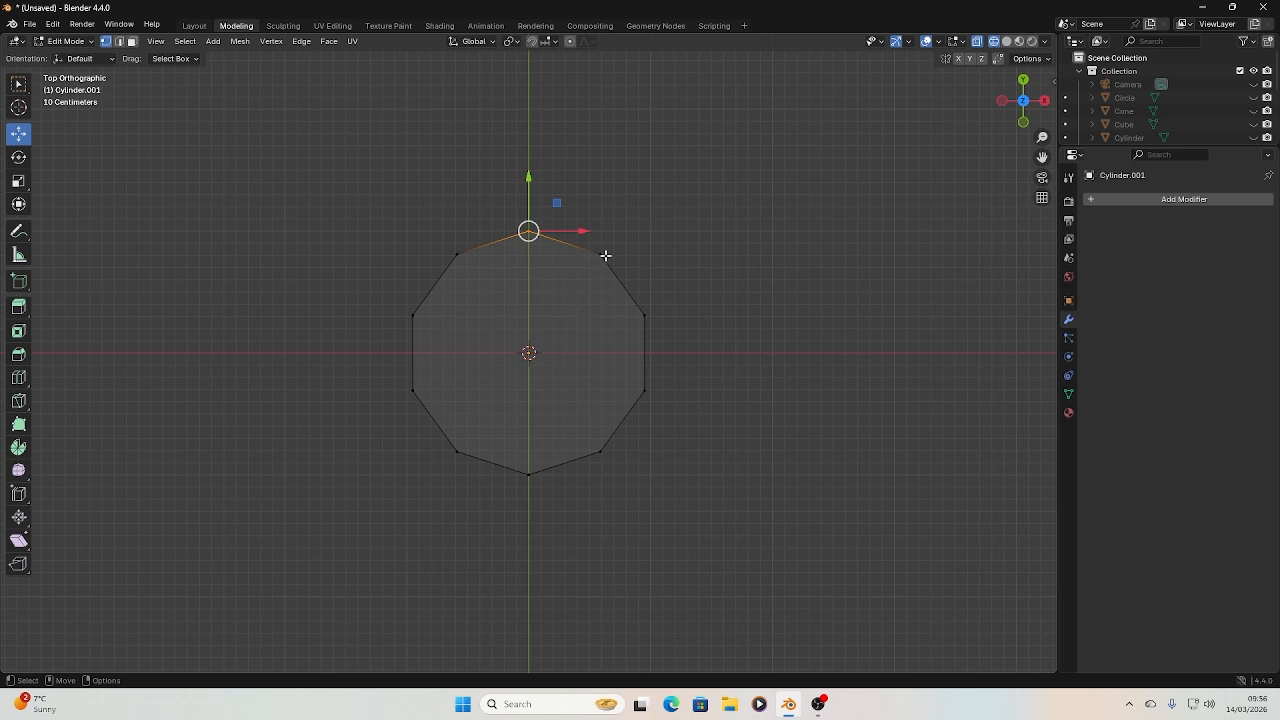
{"action": "left_click_drag", "start_coordinate": [625, 297], "coordinate": [671, 340]}
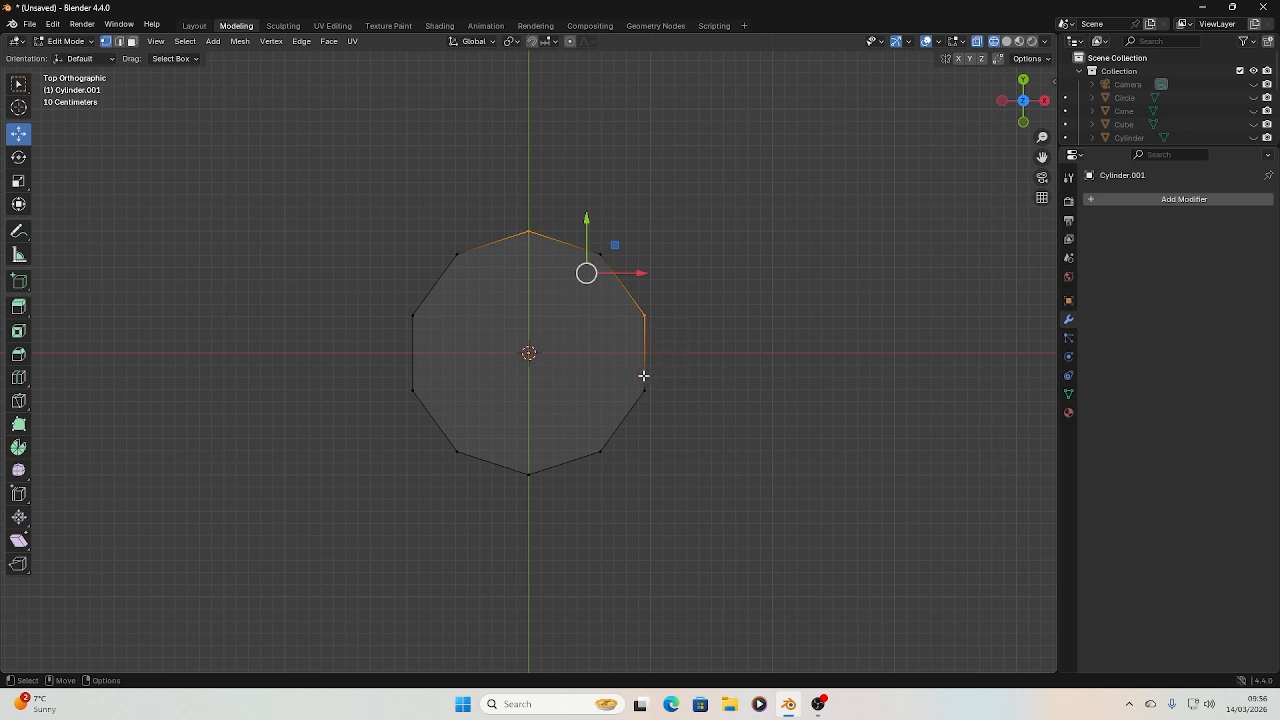
{"action": "left_click_drag", "start_coordinate": [571, 425], "coordinate": [618, 475], "text": "shift"}
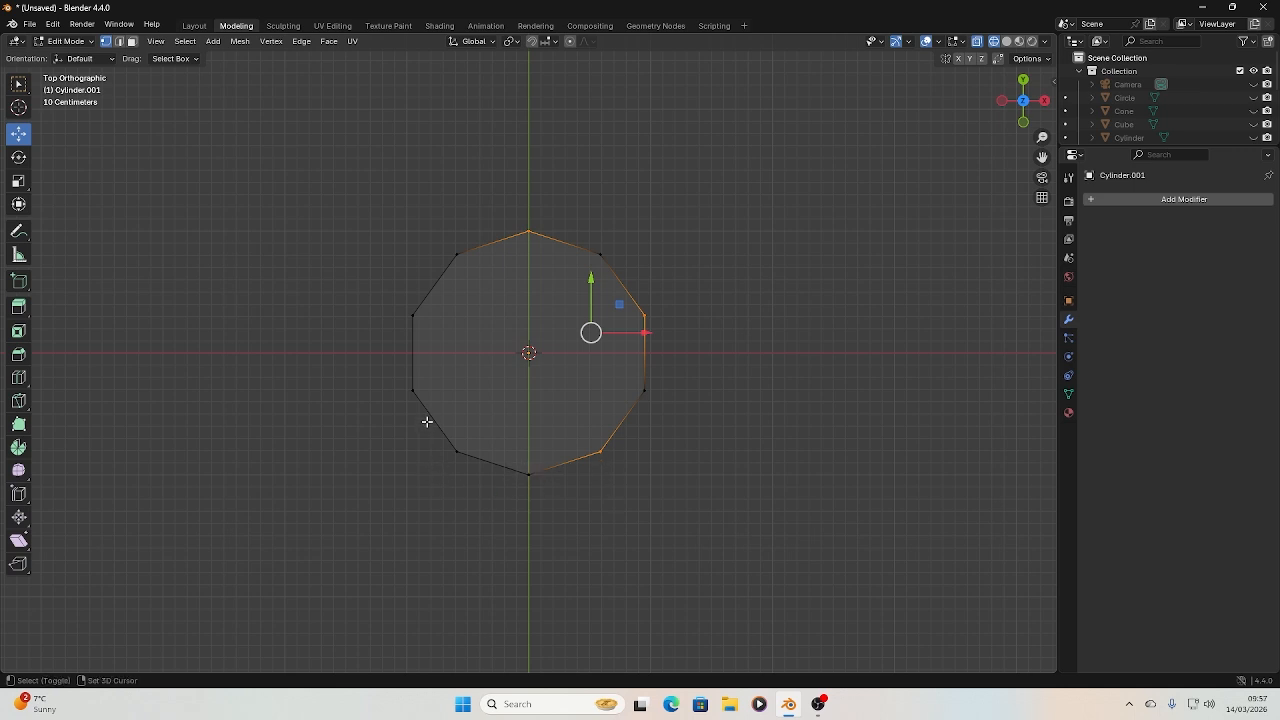
{"action": "left_click_drag", "start_coordinate": [427, 422], "coordinate": [478, 481], "text": "shift"}
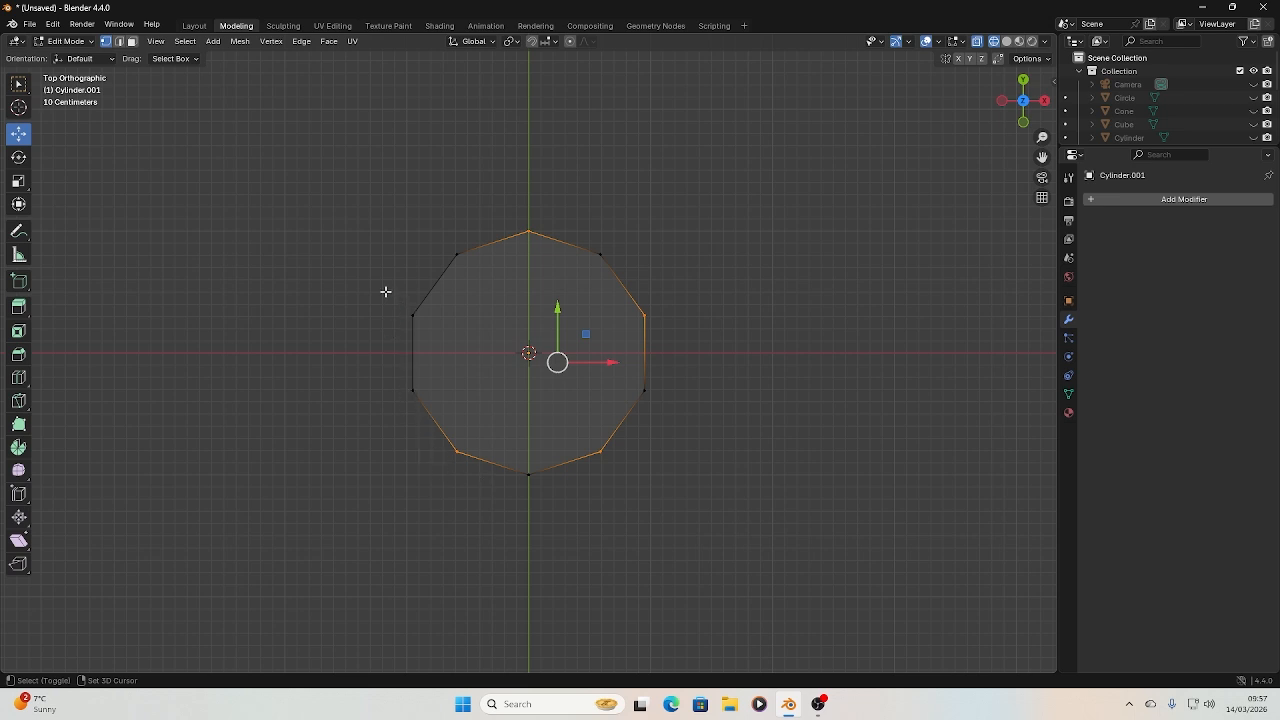
{"action": "left_click_drag", "start_coordinate": [385, 291], "coordinate": [437, 330], "text": "shift"}
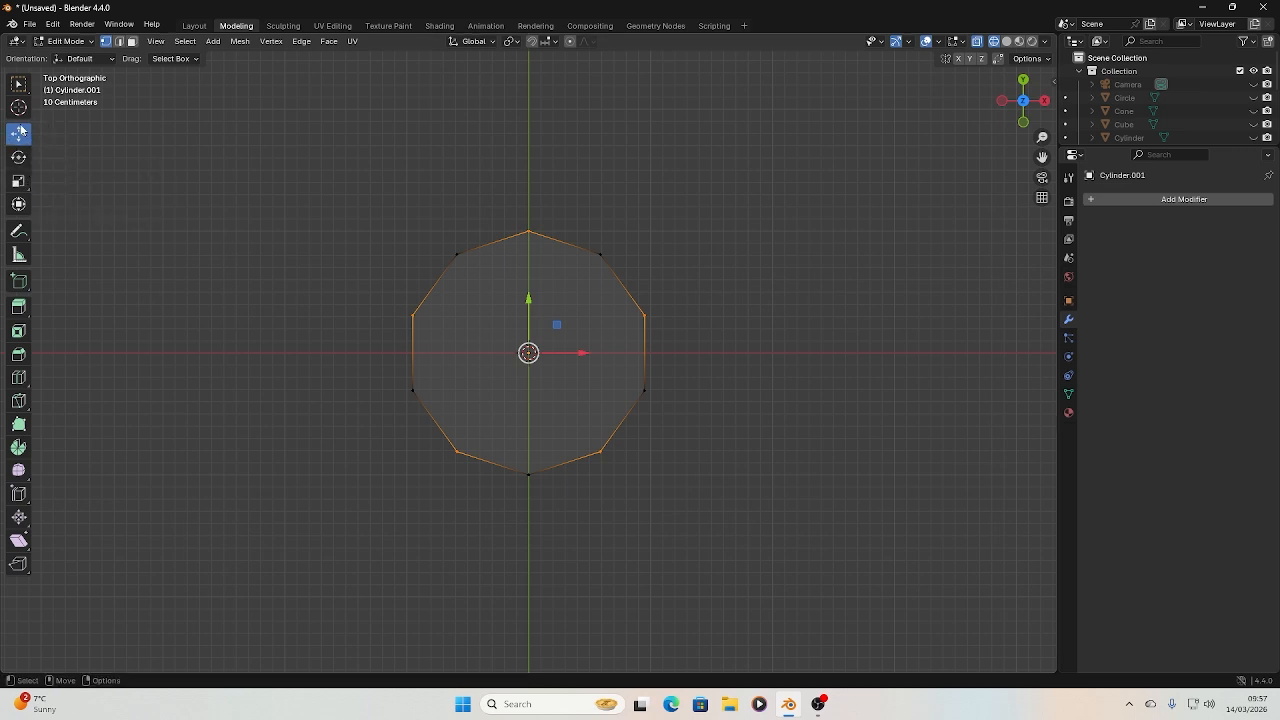
Activate the Scale tool and try scaling the selected vertices along Y only and along X only, undoing each attempt
{"action": "left_click", "coordinate": [18, 184]}
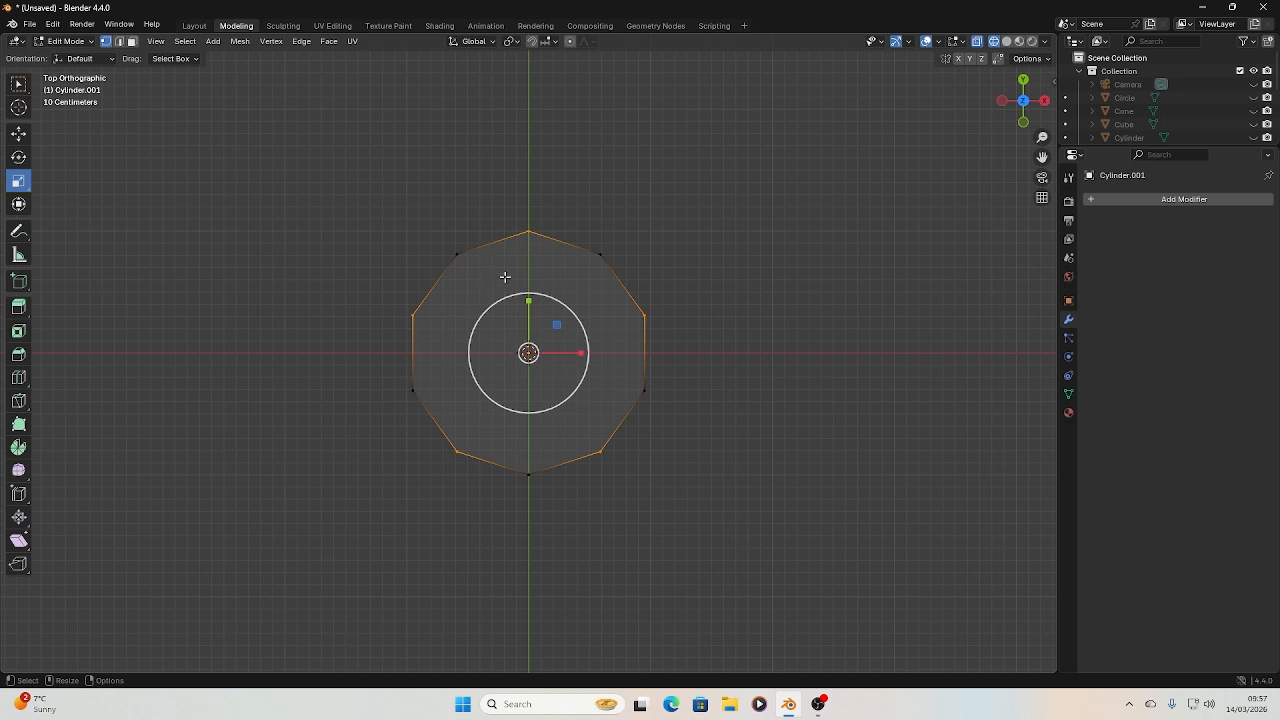
{"action": "left_click_drag", "start_coordinate": [527, 300], "coordinate": [543, 352]}
{"action": "key", "text": "ctrl+z"}
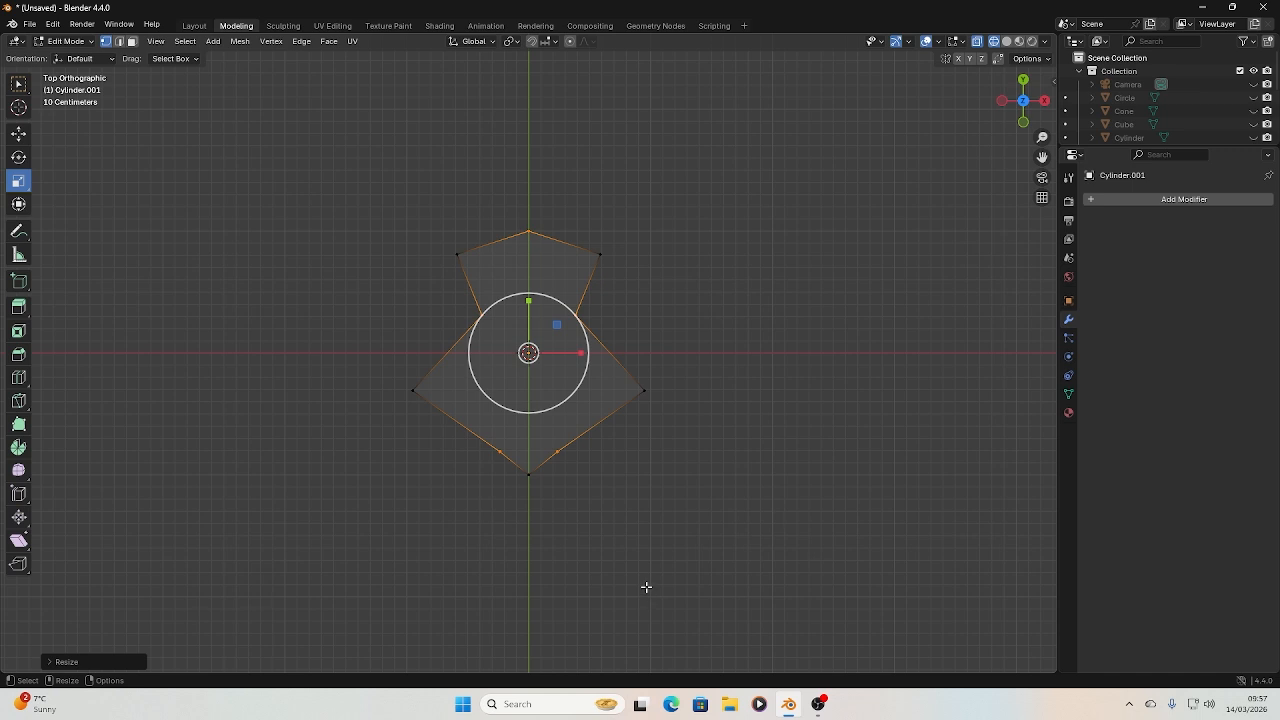
{"action": "key", "text": "ctrl+z"}
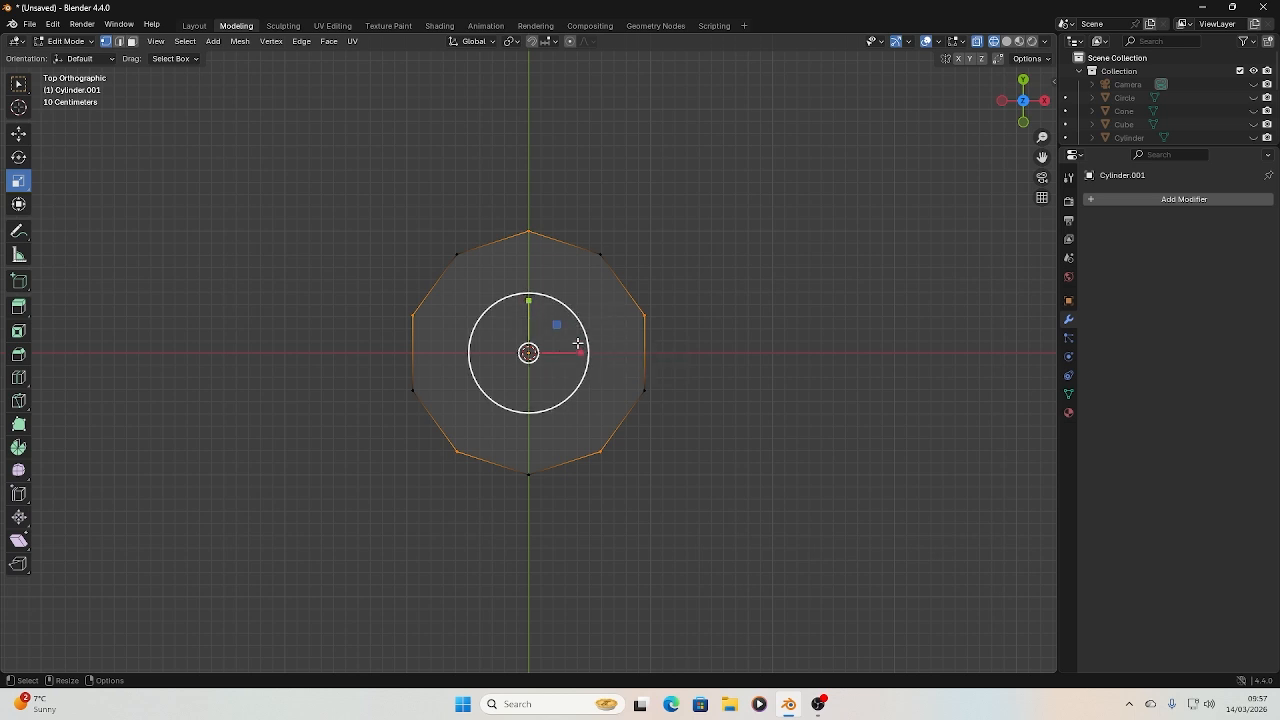
Scale the five selected vertex pairs inward along X and Y together to form a five-pointed star, and view it in solid shading
{"action": "mouse_move", "coordinate": [557, 325]}
{"action": "left_mouse_down"}
{"action": "mouse_move", "coordinate": [538, 342]}
{"action": "mouse_move", "coordinate": [571, 314]}
{"action": "mouse_move", "coordinate": [549, 345]}
{"action": "left_mouse_up"}
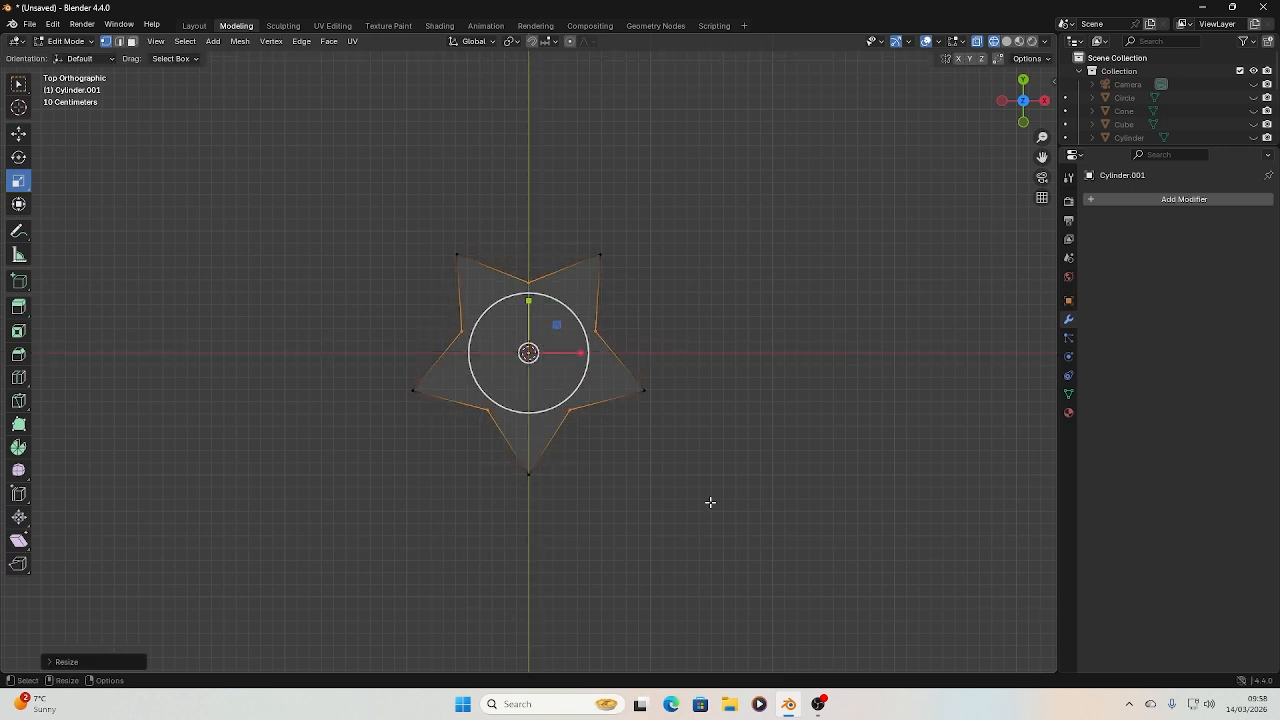
{"action": "left_click", "coordinate": [1007, 43]}
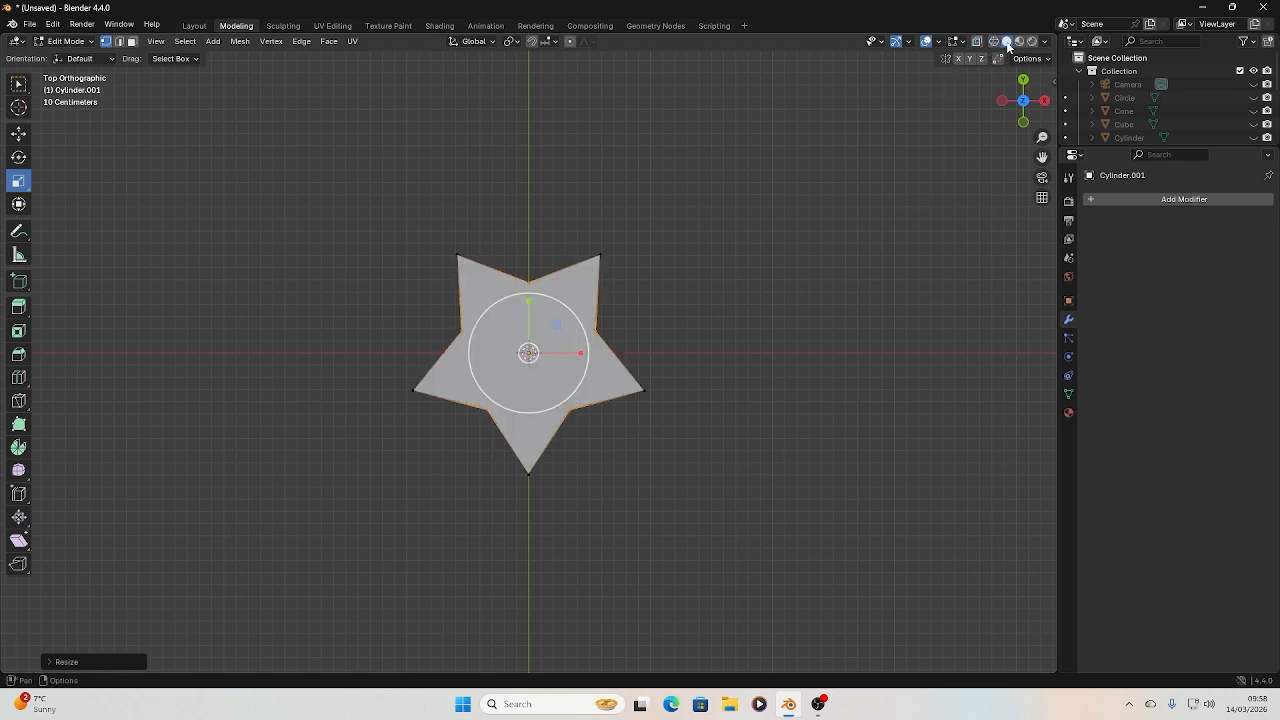
{"action": "left_click_drag", "start_coordinate": [1030, 108], "coordinate": [980, 136]}
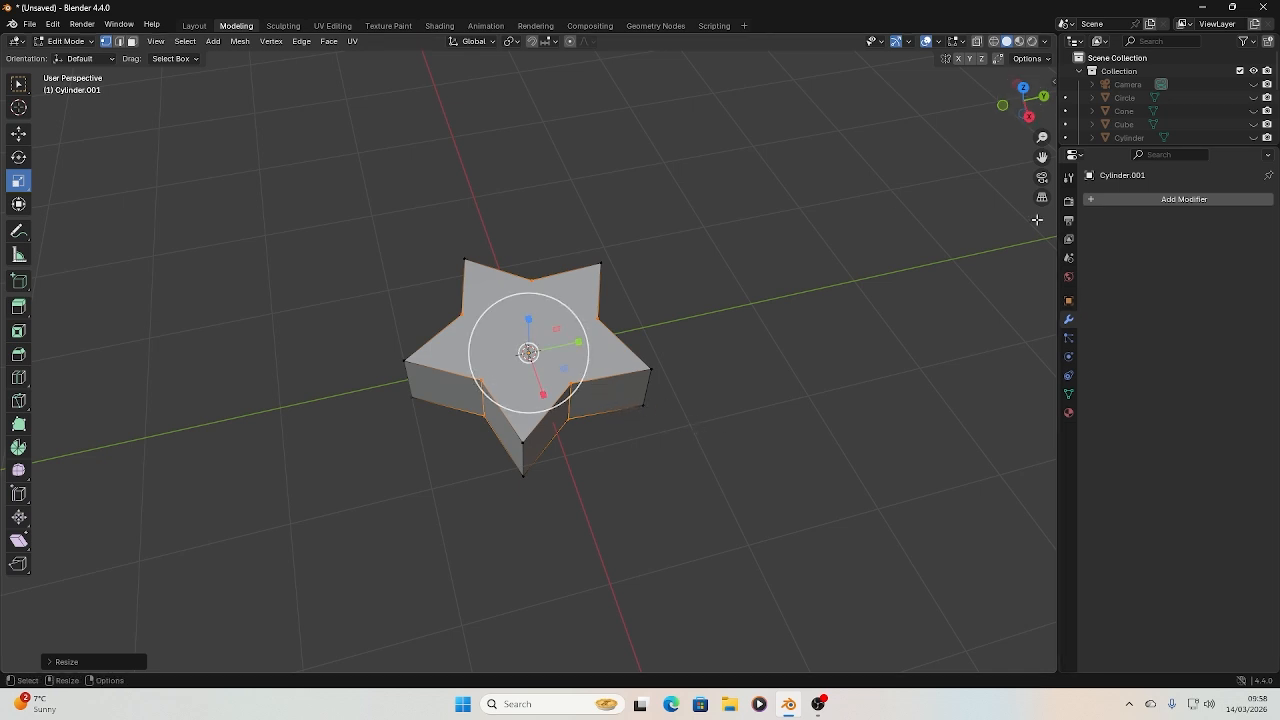
Enlarge the object list until the edited cylinder shows, and rename that object as Star
{"action": "left_click_drag", "start_coordinate": [1165, 147], "coordinate": [1171, 268]}
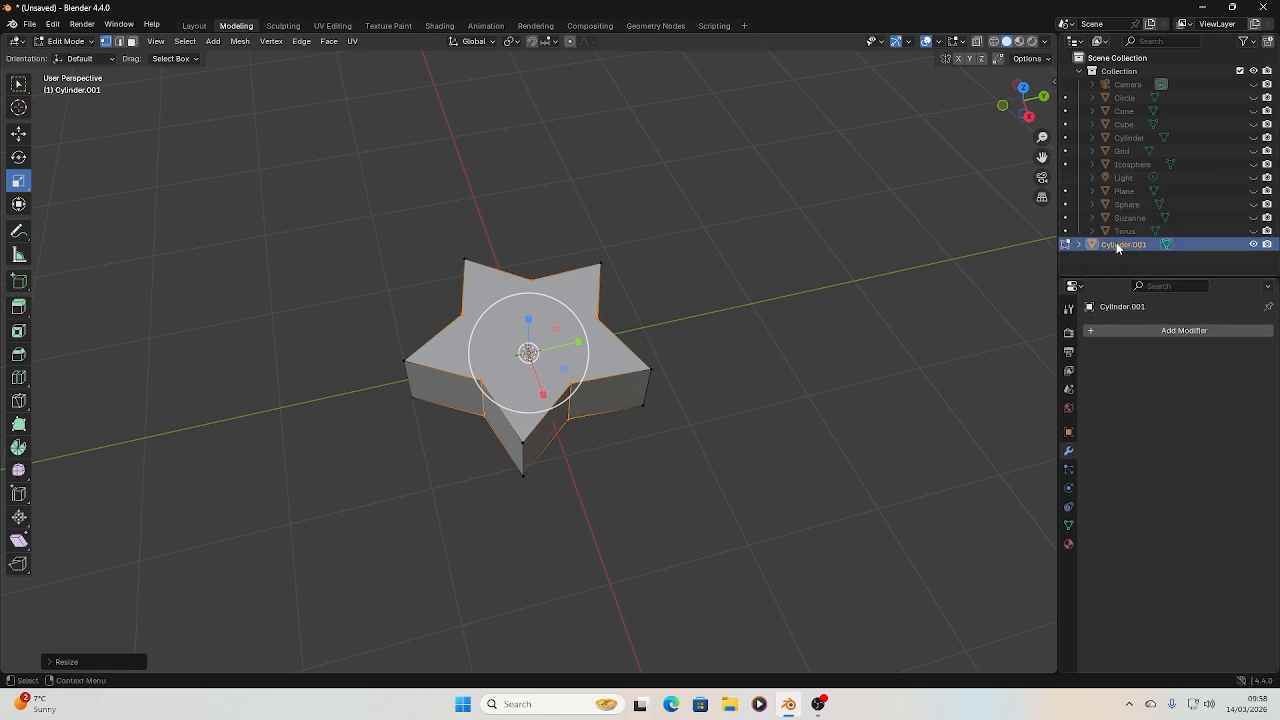
{"action": "double_click", "coordinate": [1118, 246]}
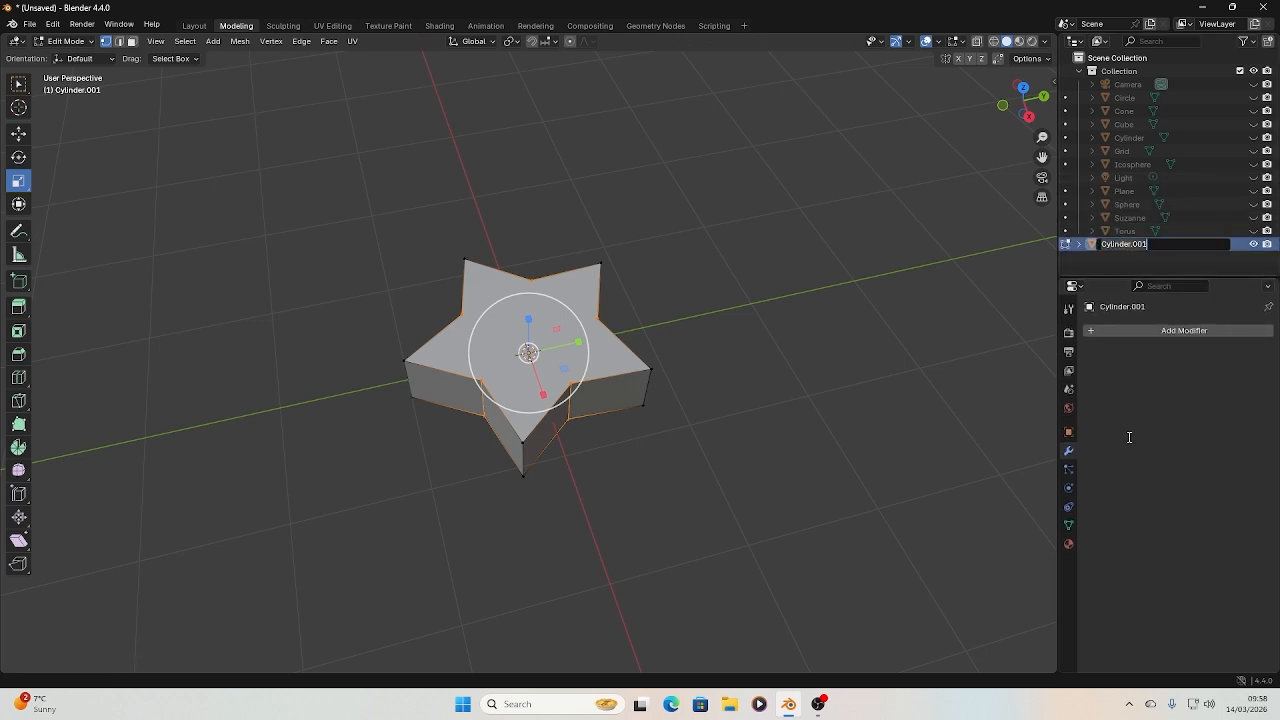
{"action": "type", "text": "Star"}
{"action": "key", "text": "Return"}
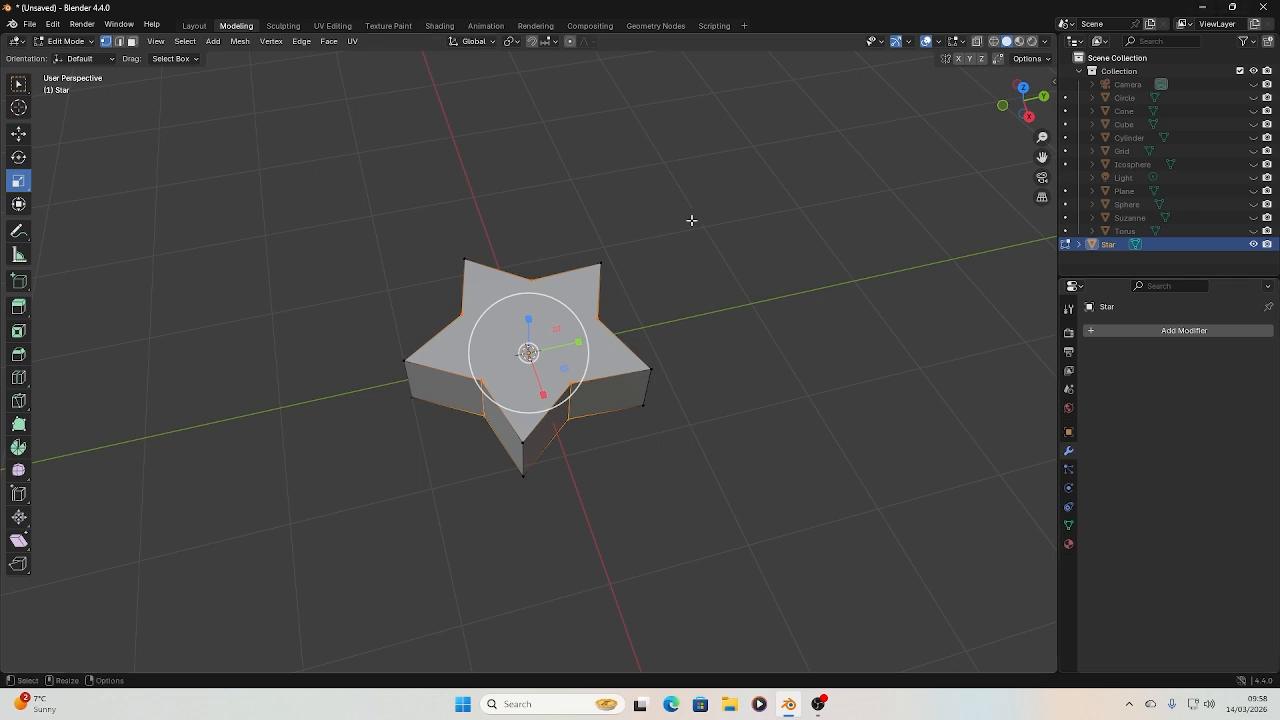
Start saving the unsaved scene to a file
{"action": "left_click", "coordinate": [30, 25]}
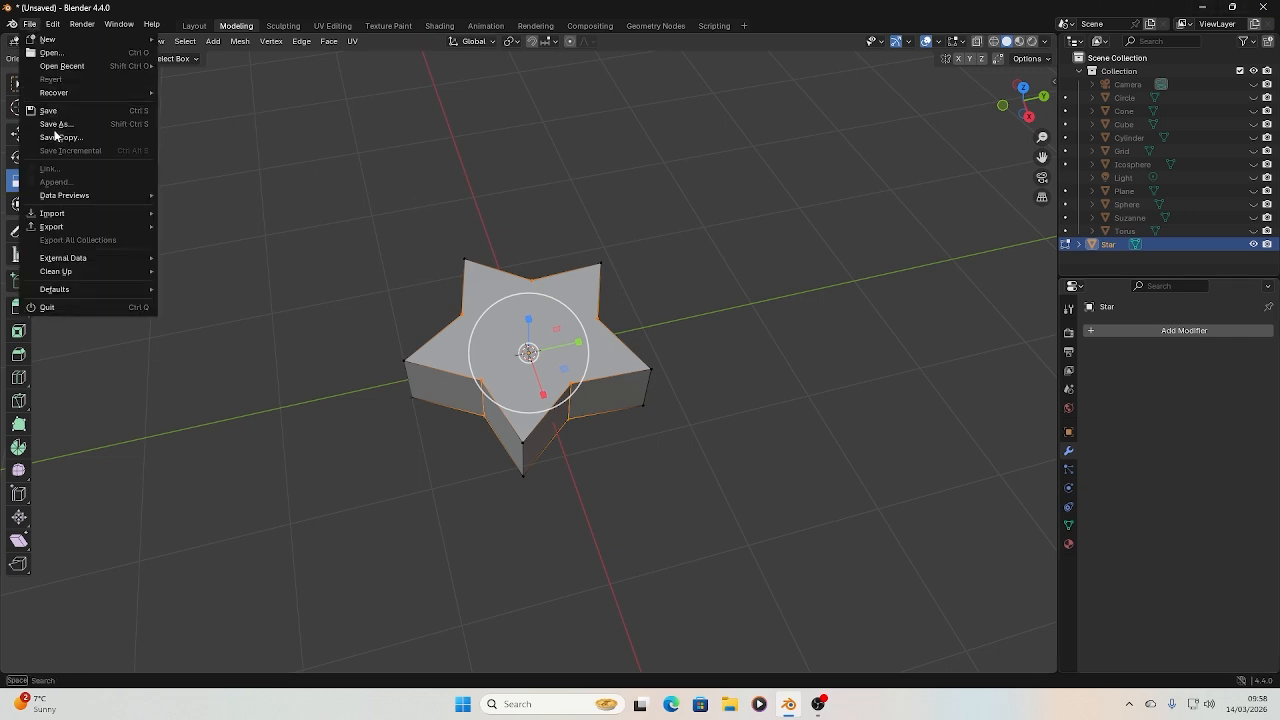